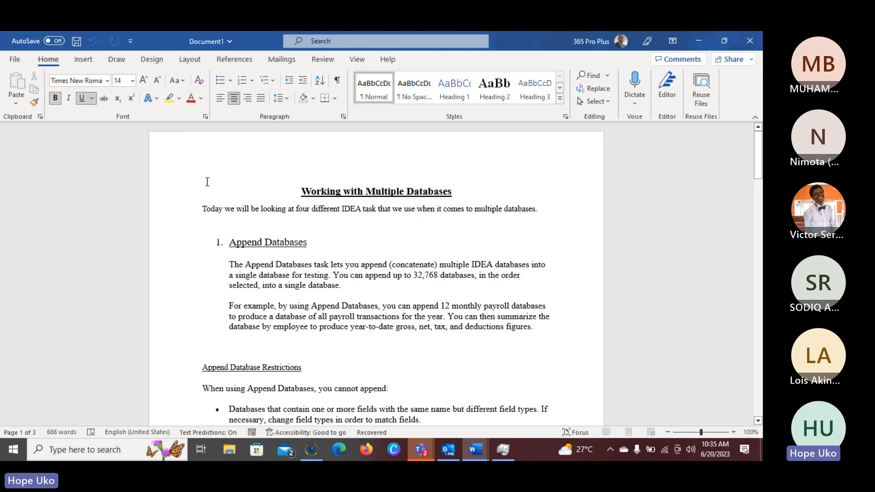
Read the document's introduction and its sections on Append Databases and Join Database, including the restrictions for each task
scroll(207, 182, down, 1)
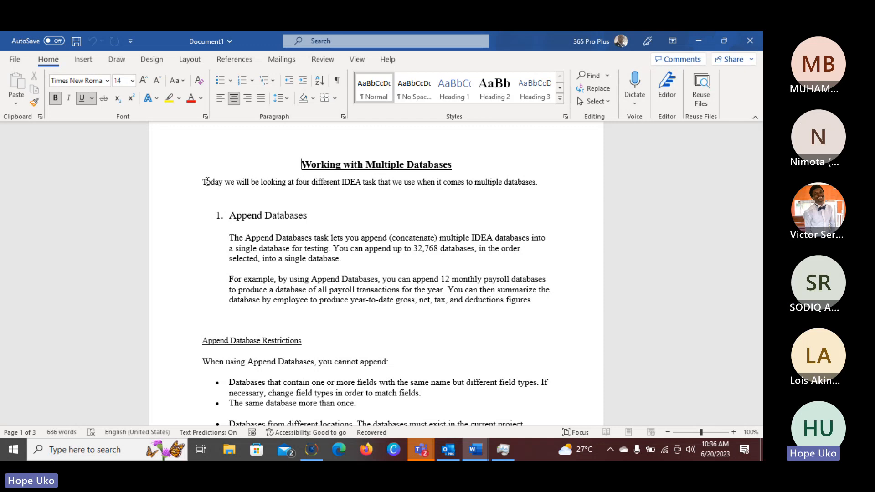
scroll(228, 237, down, 3)
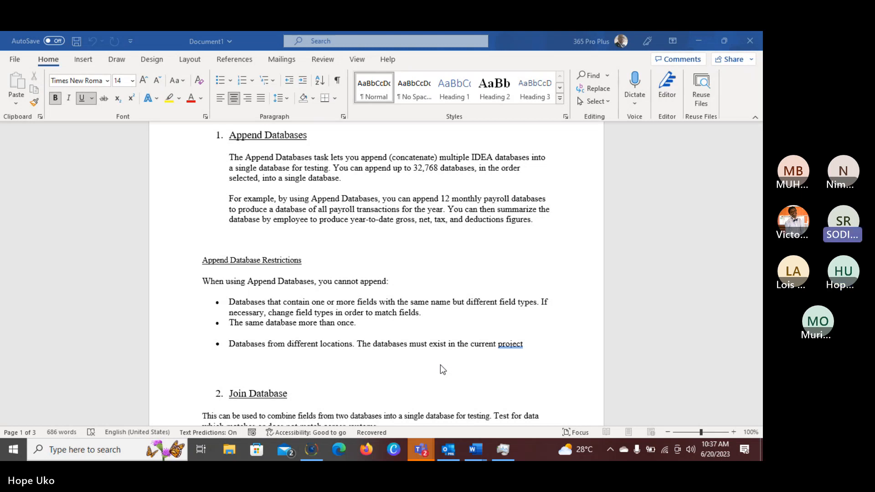
scroll(440, 365, down, 3)
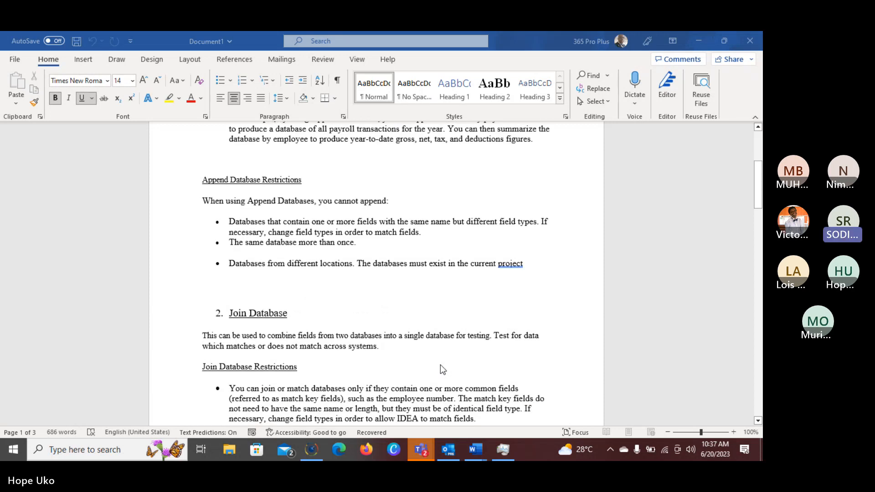
scroll(440, 364, down, 3)
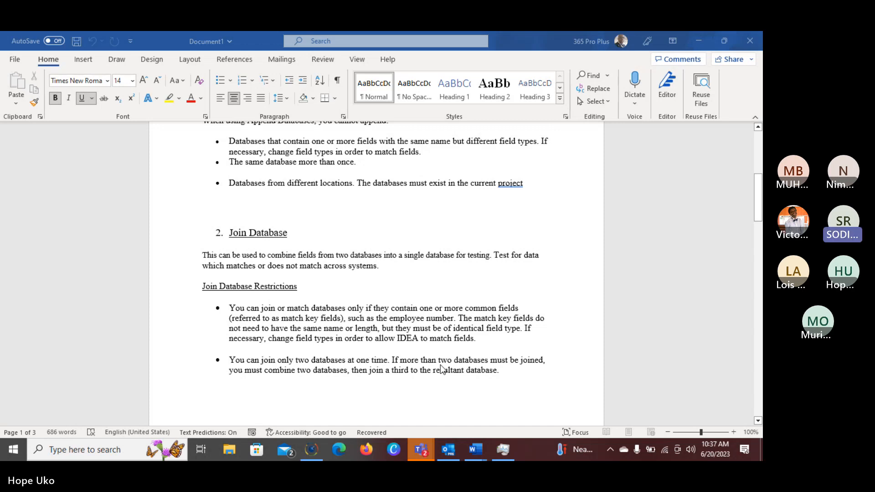
scroll(441, 369, up, 5)
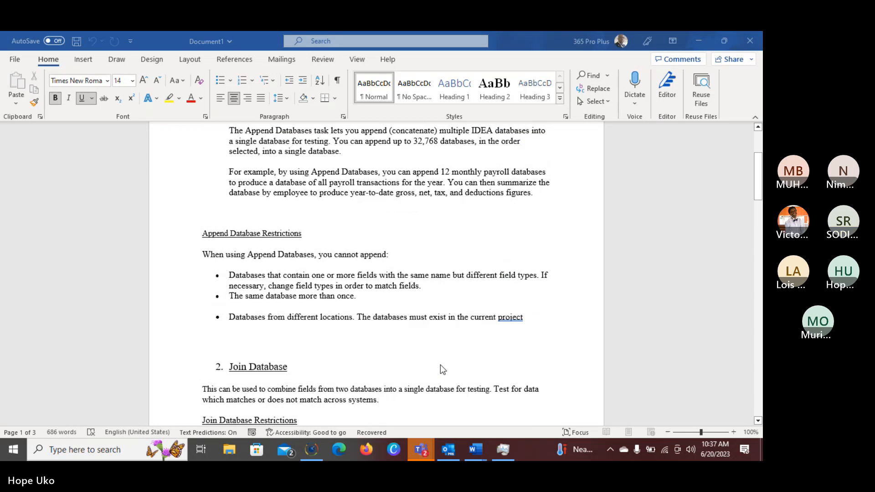
scroll(440, 364, up, 1)
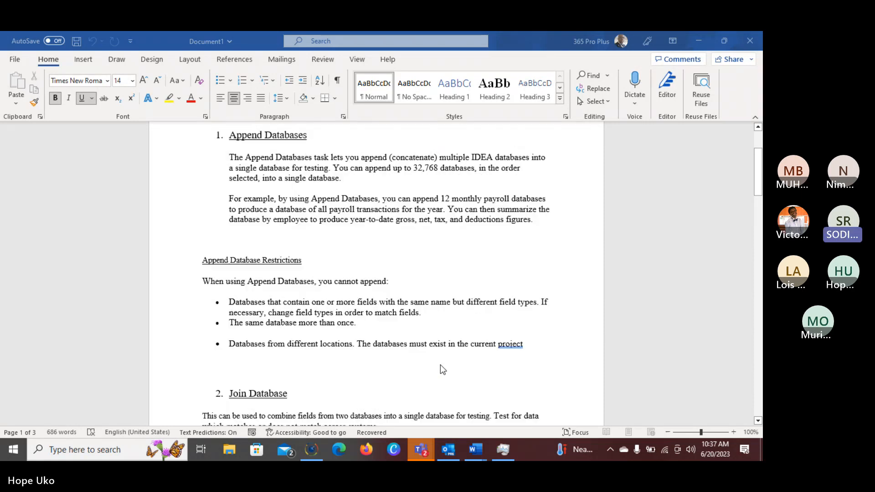
Switch to CaseWare IDEA and list the source files in the current project library
click(321, 445)
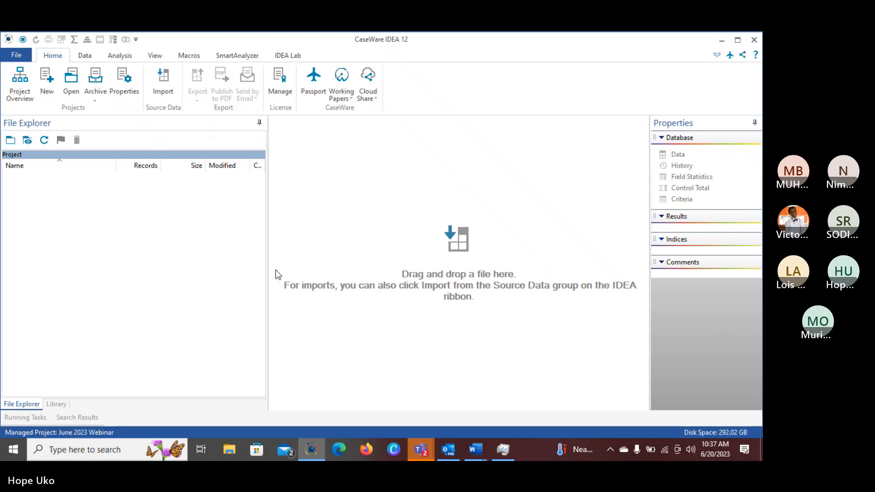
click(695, 366)
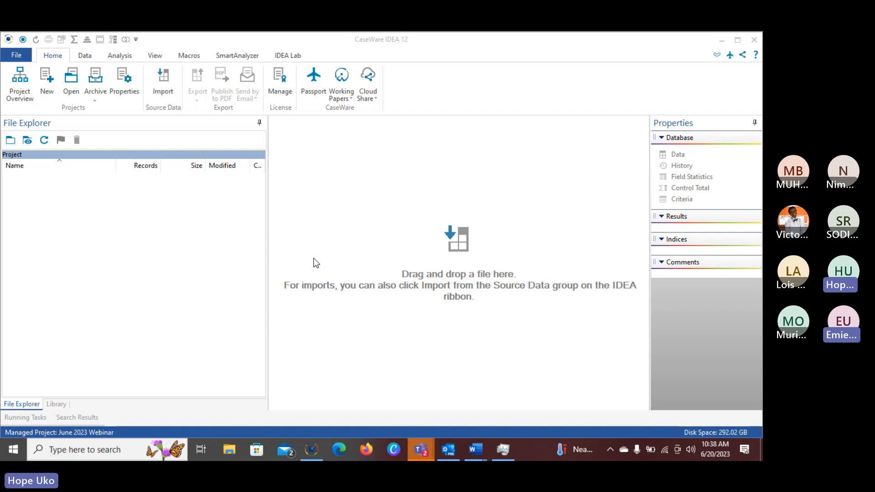
click(59, 407)
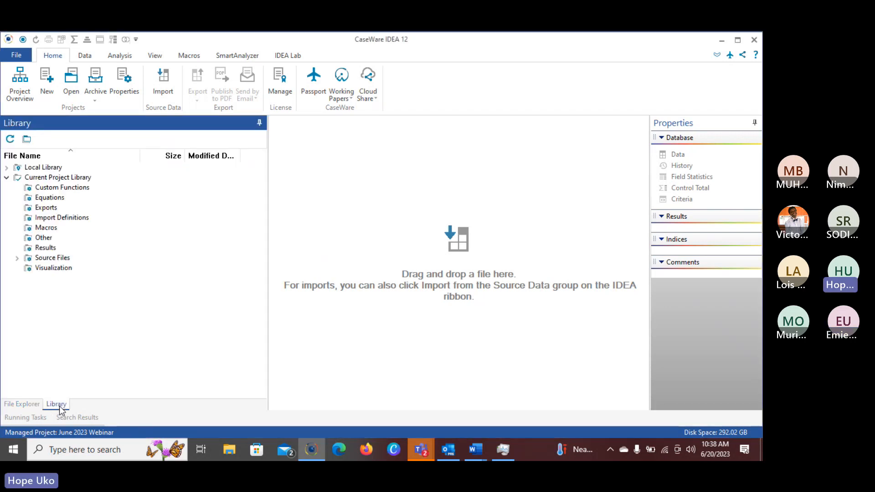
click(16, 258)
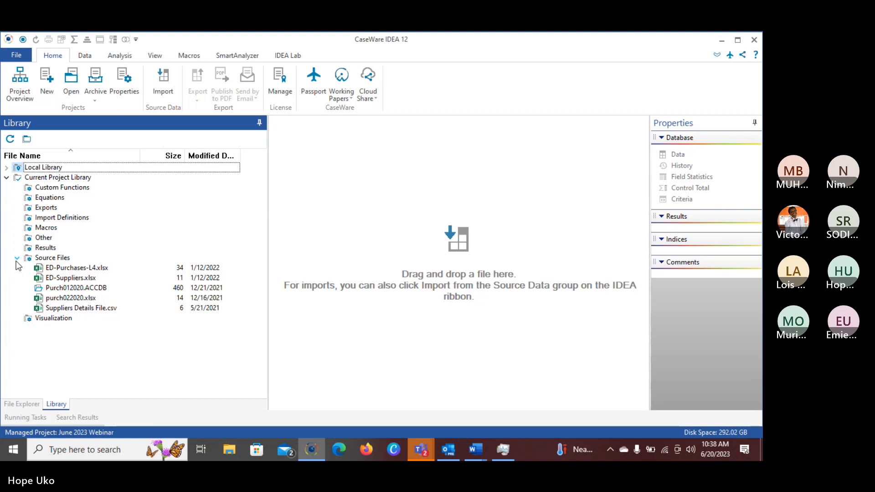
Import the Database1 table from Purch012020.ACCDB with the output file name "January 2020 Purchases" and check it among the project's databases
click(77, 290)
right_click(79, 293)
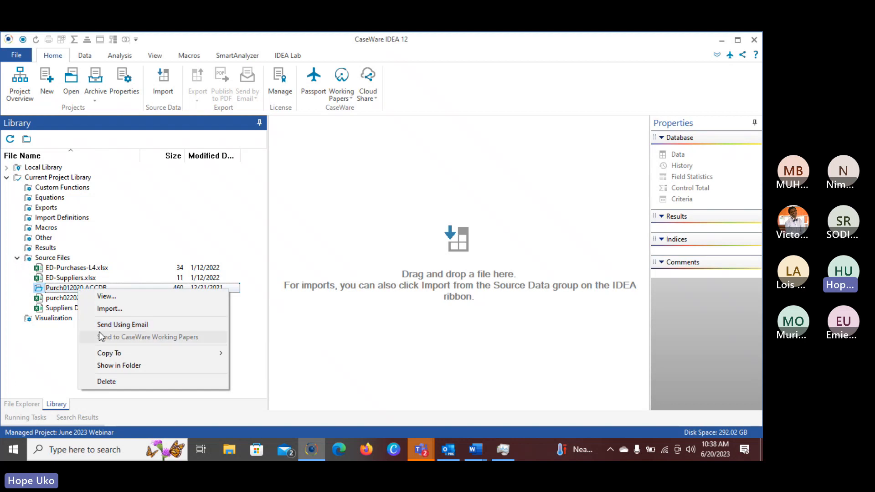
click(109, 312)
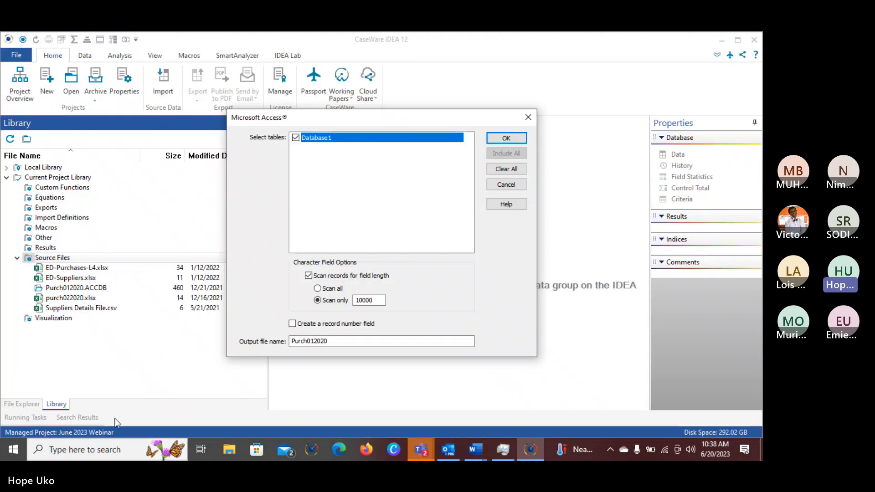
double_click(294, 341)
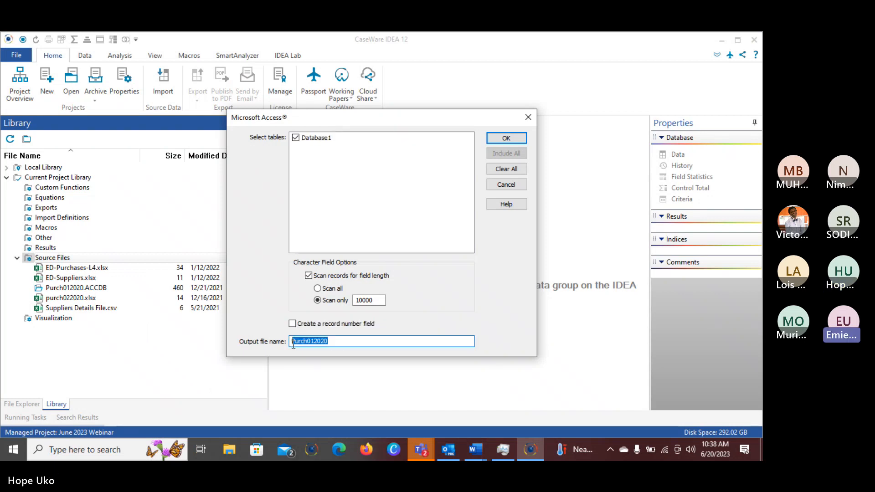
text(Jan)
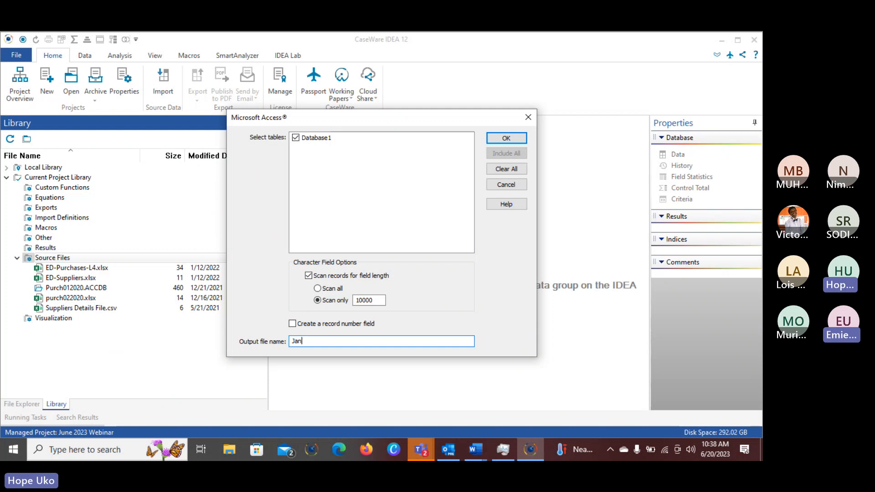
text(uary 2)
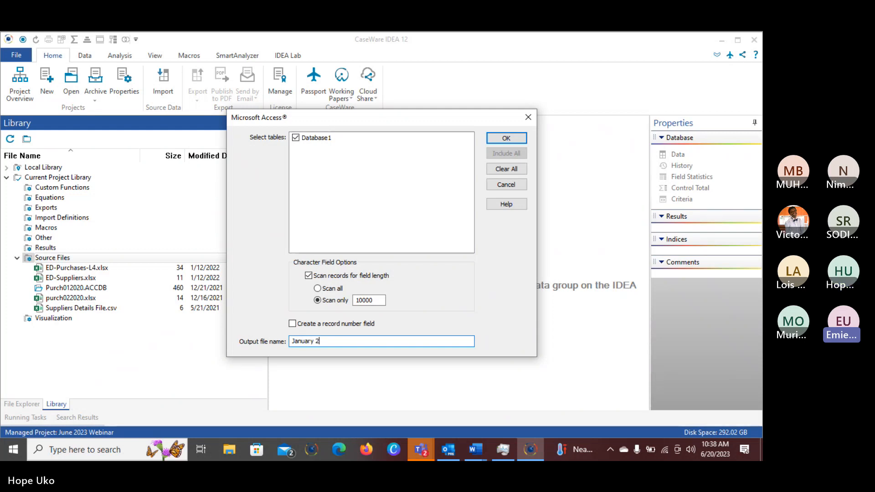
text(020 P)
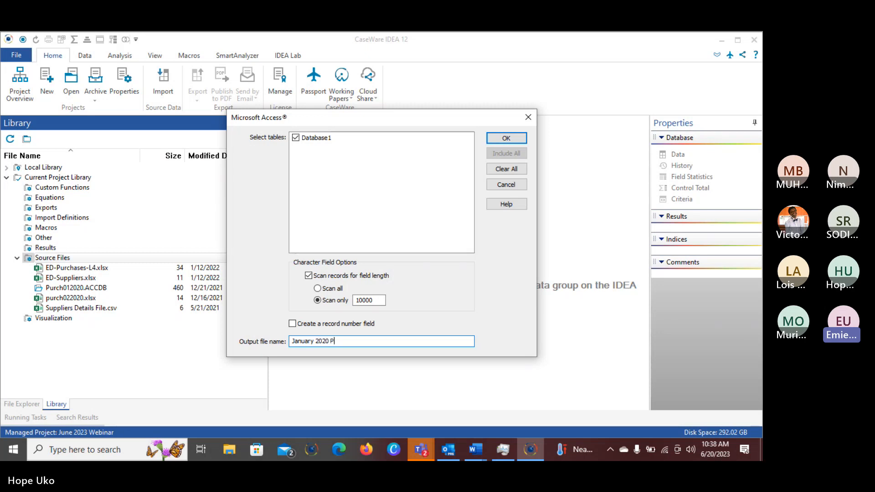
text(urcha)
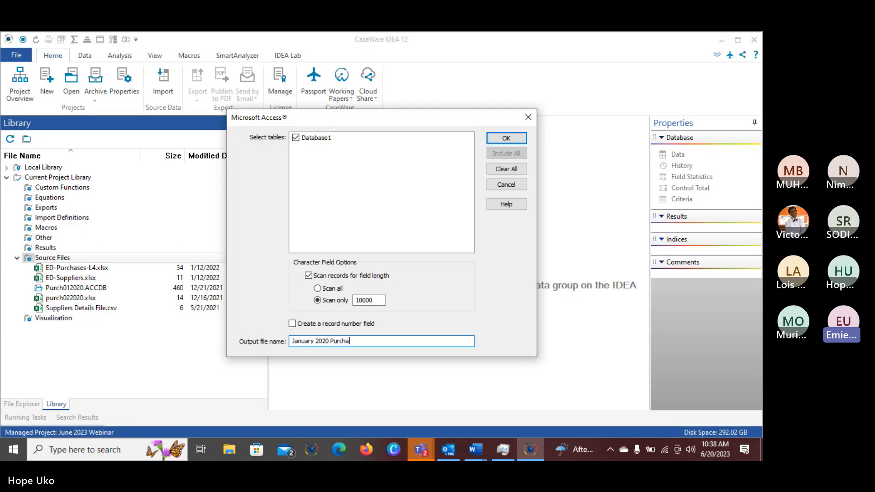
text(ses)
click(497, 136)
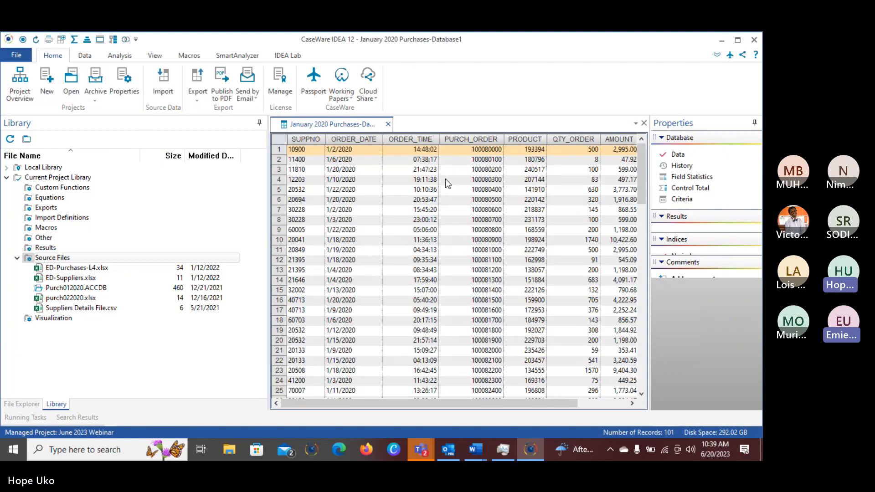
click(22, 404)
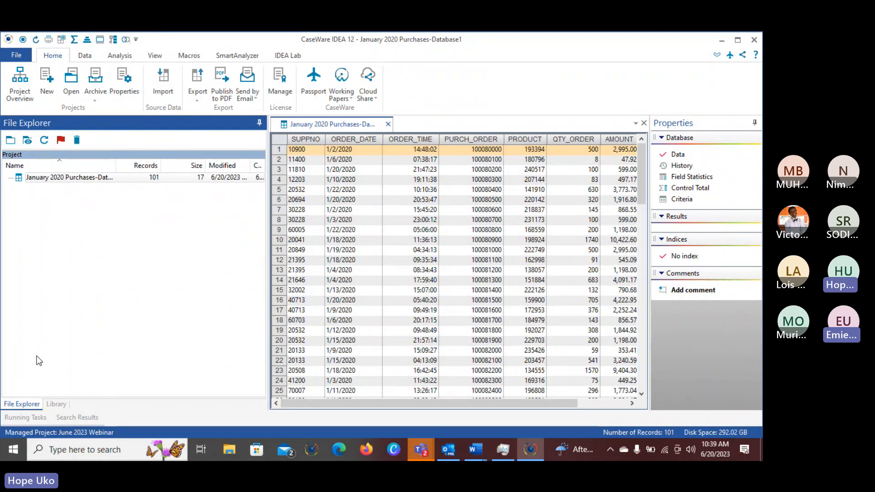
Import the purch022020 sheet from the library source file purch022020.xlsx with the output file name "February 2020 Purchases"
click(55, 404)
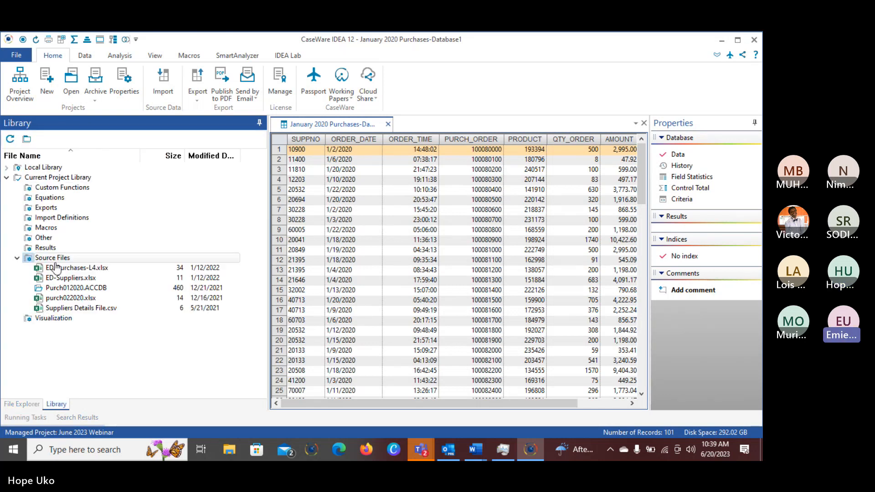
right_click(70, 299)
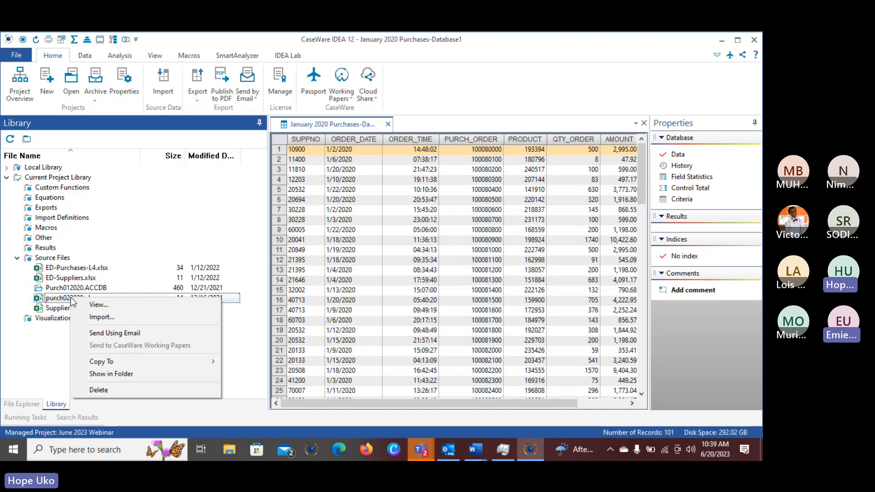
click(83, 318)
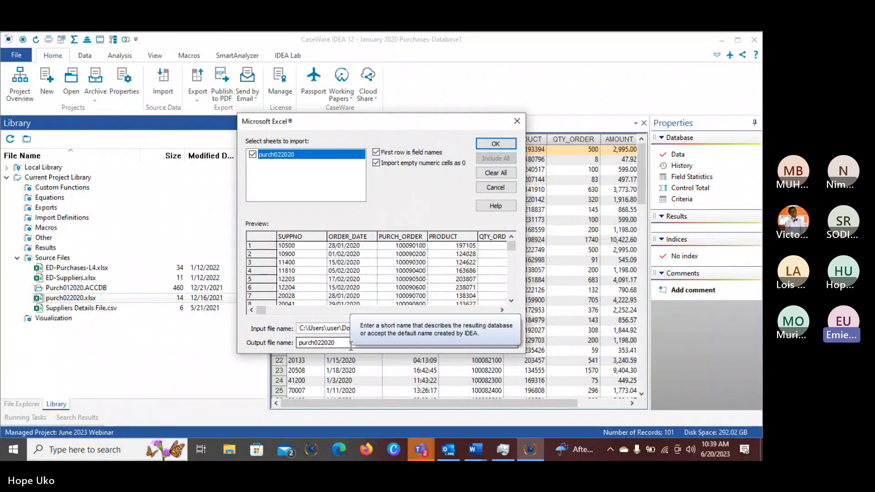
drag(351, 346, 301, 350)
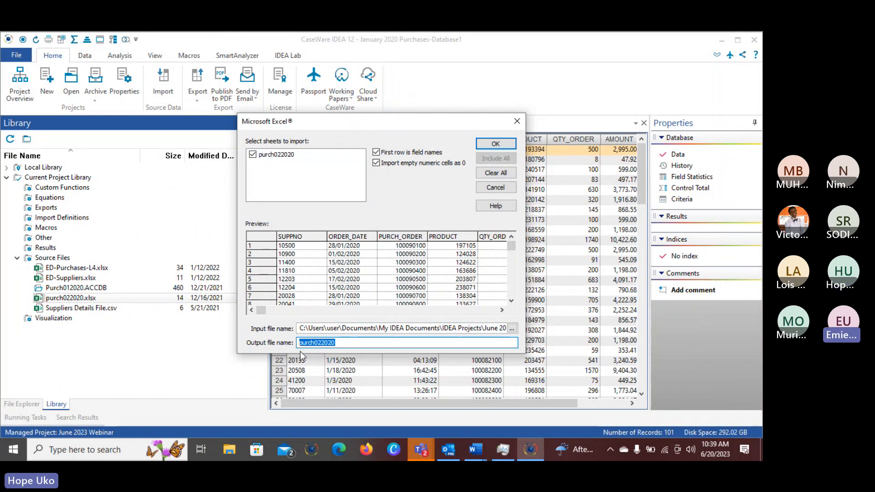
text(February )
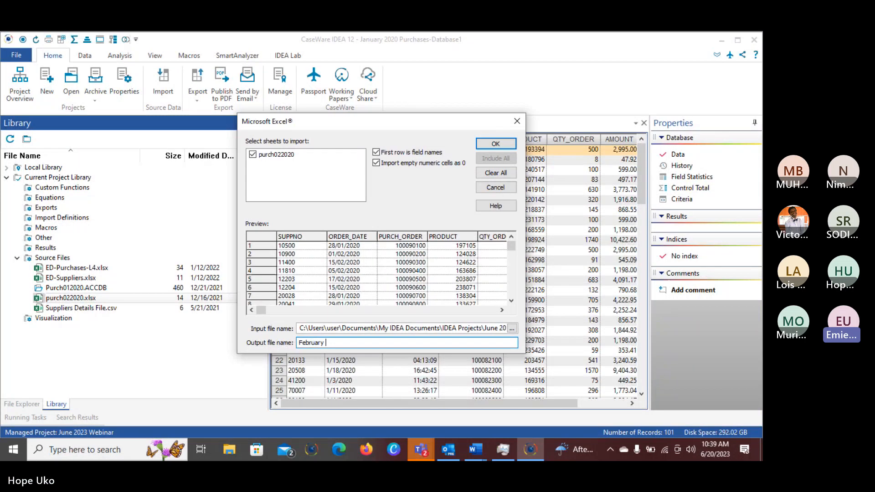
text(2020)
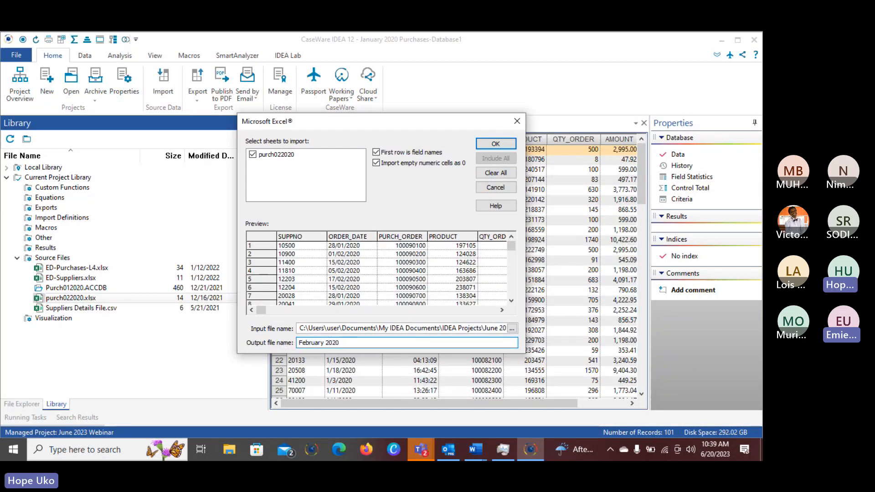
text( Pur)
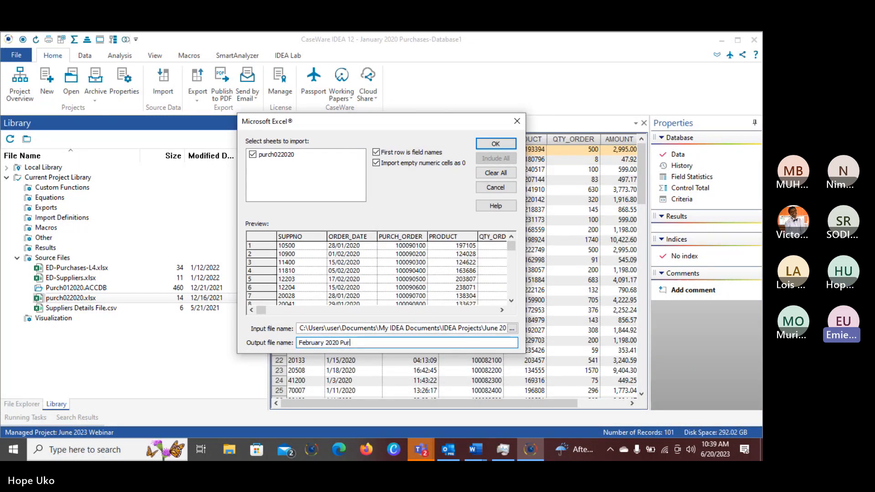
text(chases)
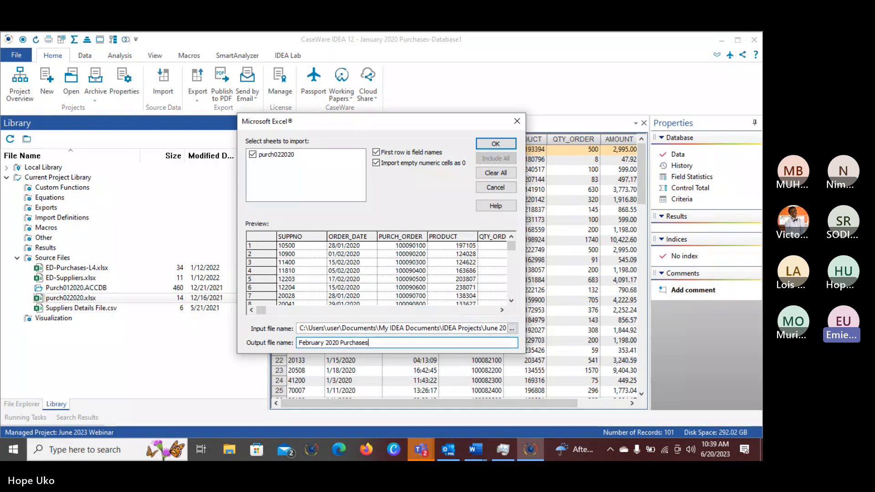
click(496, 144)
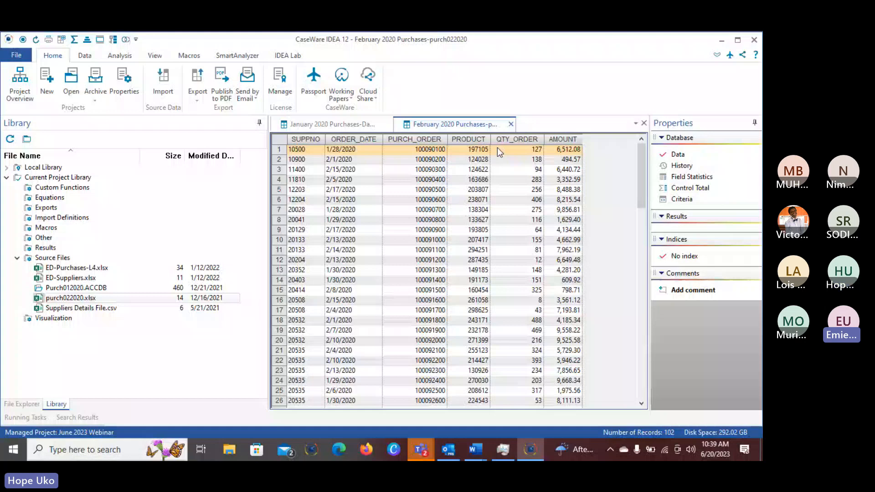
Append the February 2020 Purchases database to January 2020 Purchases, naming the resulting database "January and February Purchases"
click(120, 55)
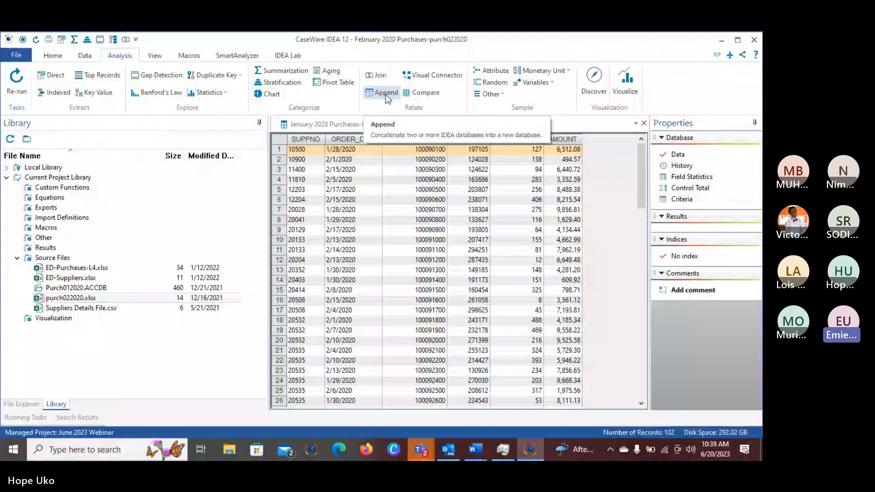
click(315, 126)
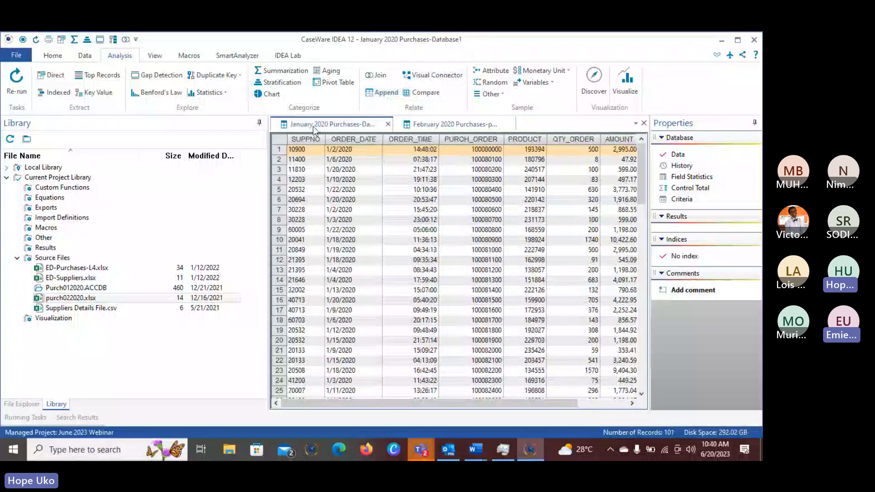
click(379, 95)
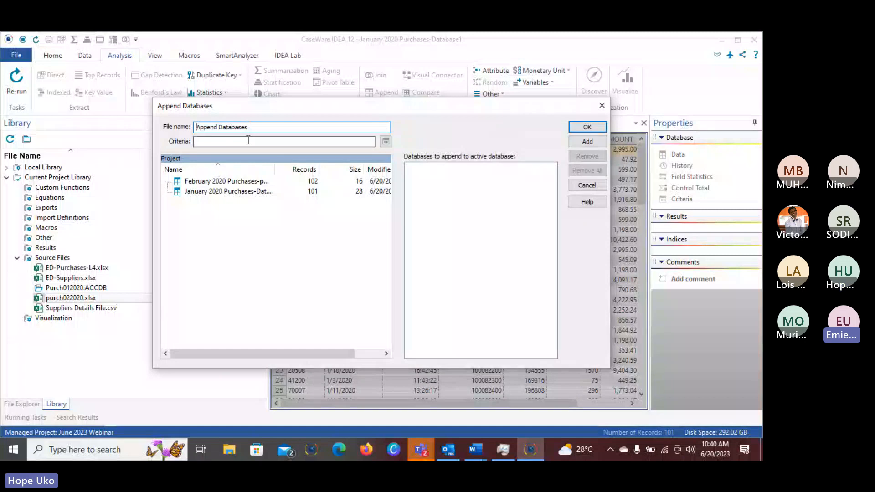
drag(248, 127, 174, 132)
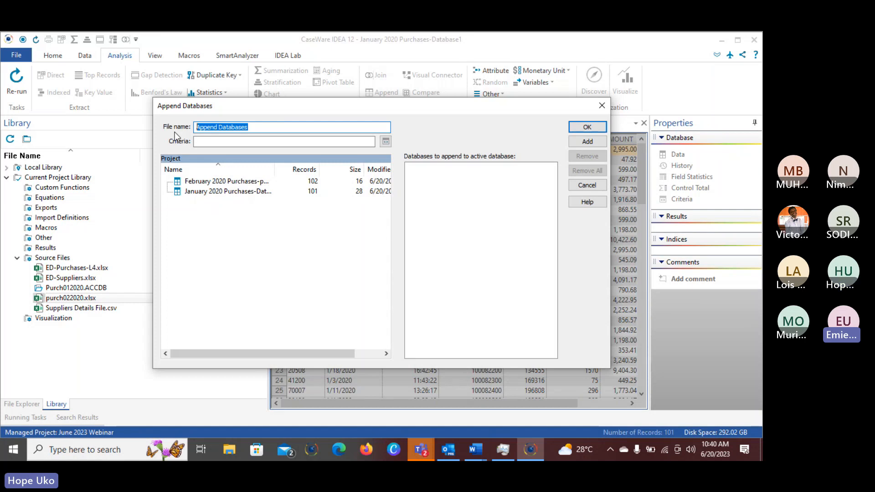
text(Jan)
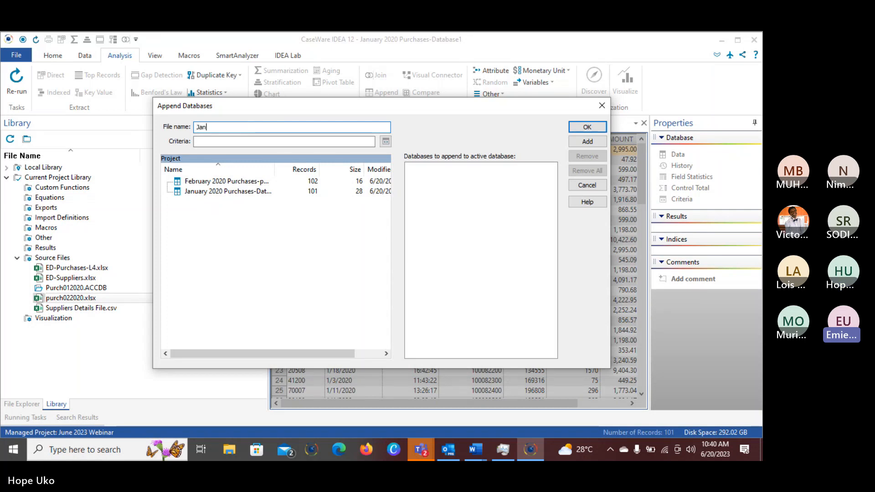
text(uary and Februar)
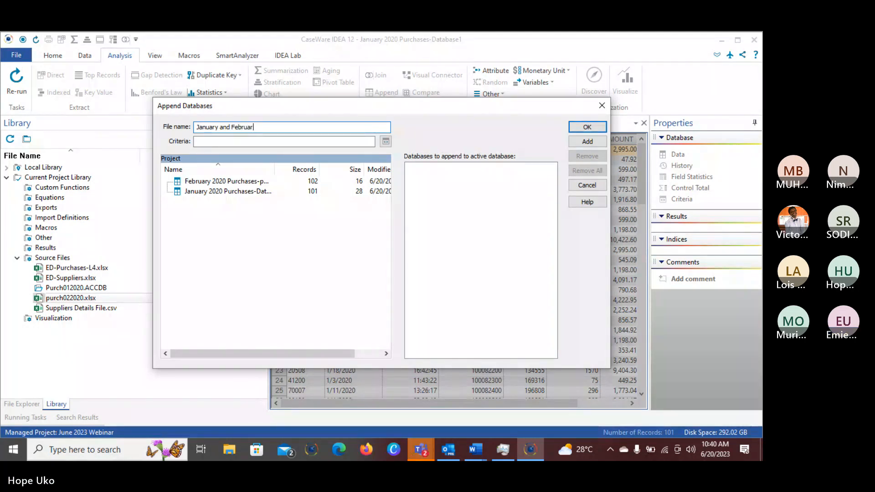
text(y Purc)
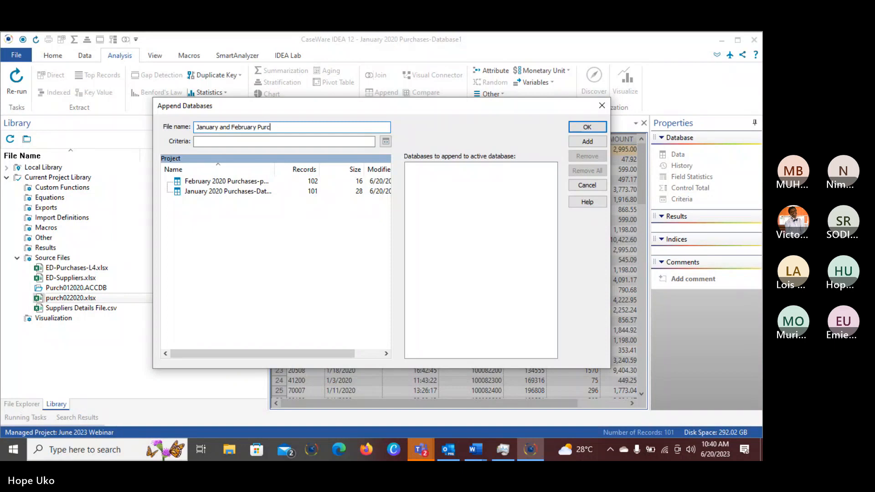
text(hae)
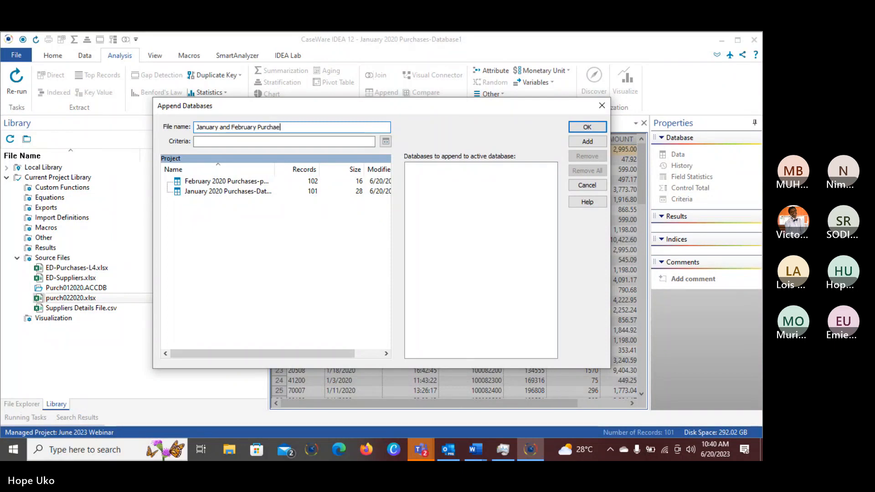
key(BackSpace)
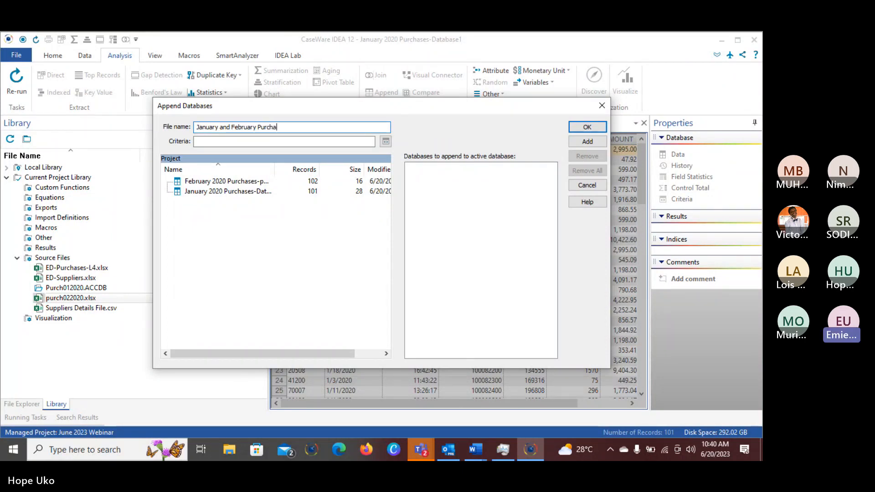
text(ses)
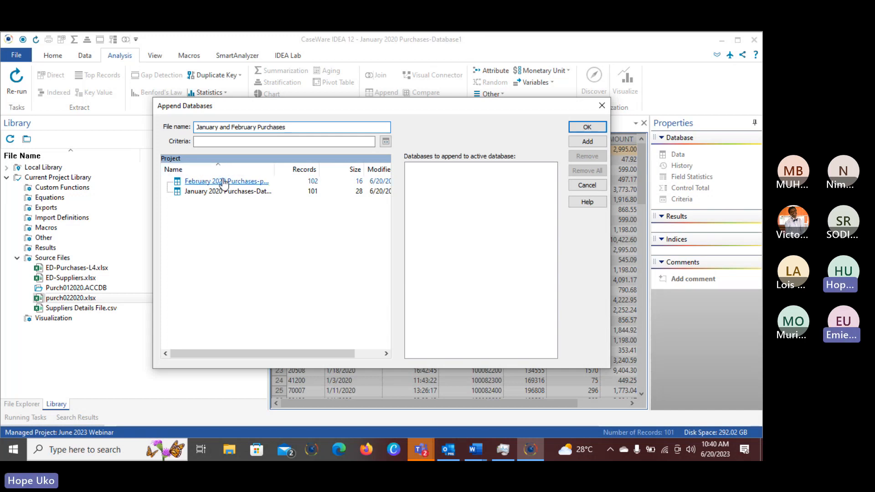
double_click(224, 181)
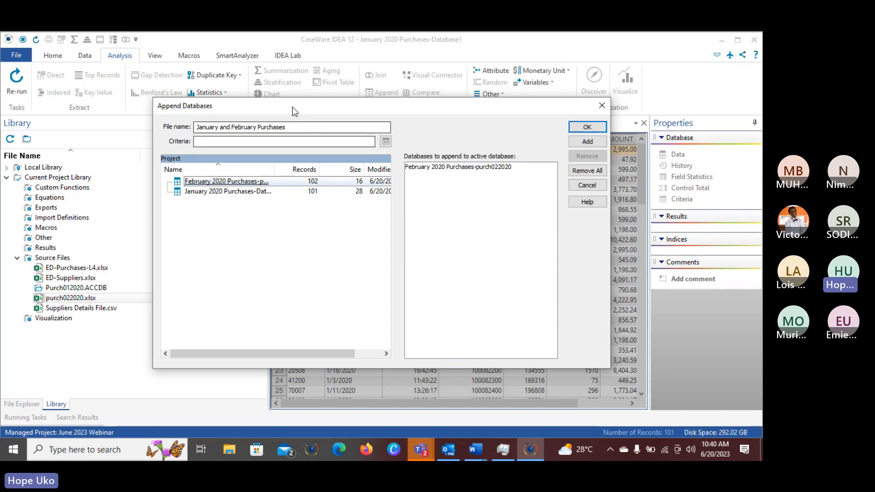
click(579, 128)
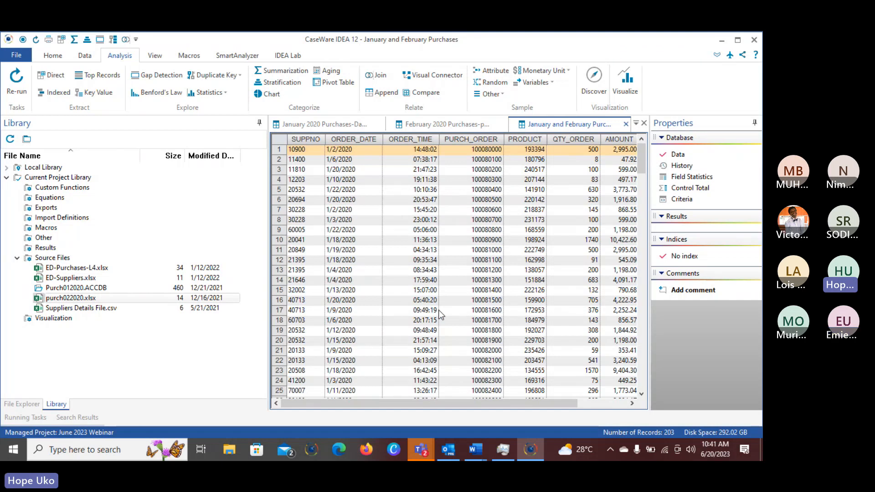
Look through the records of the appended January and February Purchases database
scroll(439, 310, down, 1)
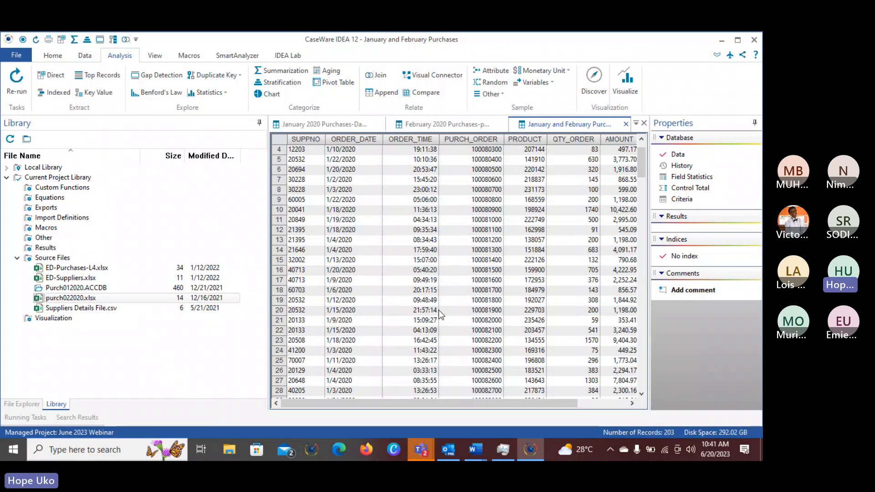
scroll(438, 310, down, 2)
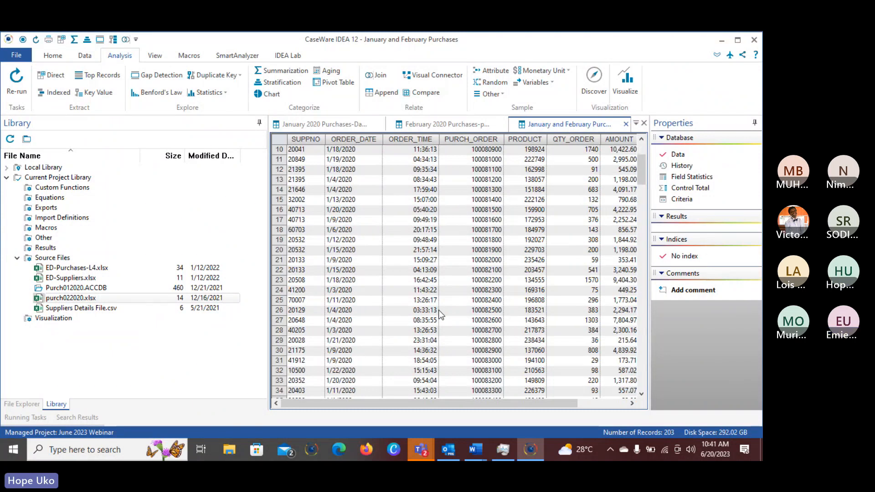
scroll(438, 310, down, 8)
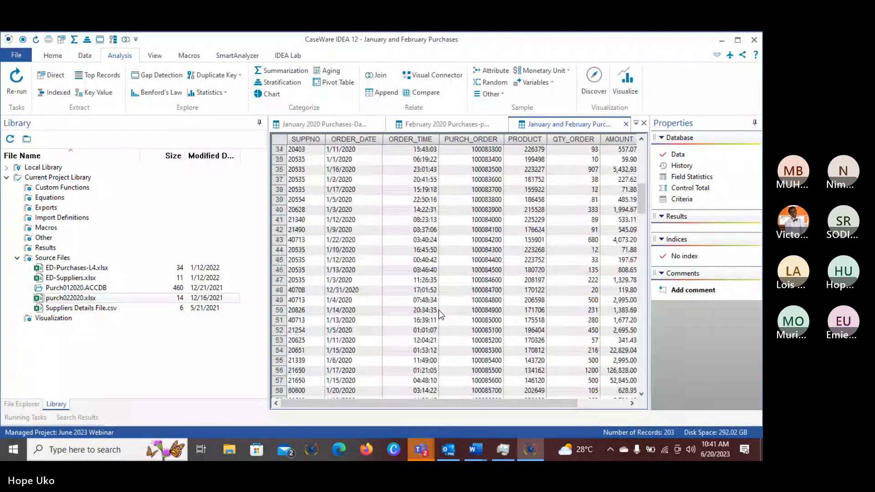
scroll(438, 310, up, 11)
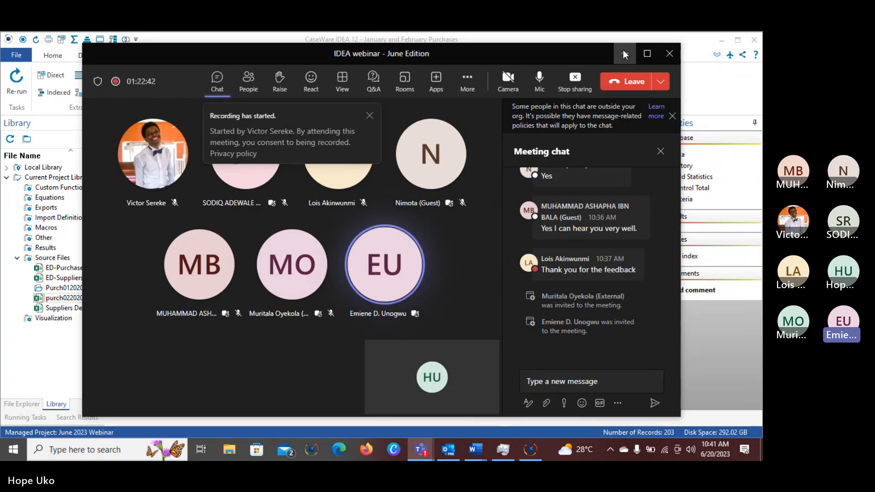
click(624, 54)
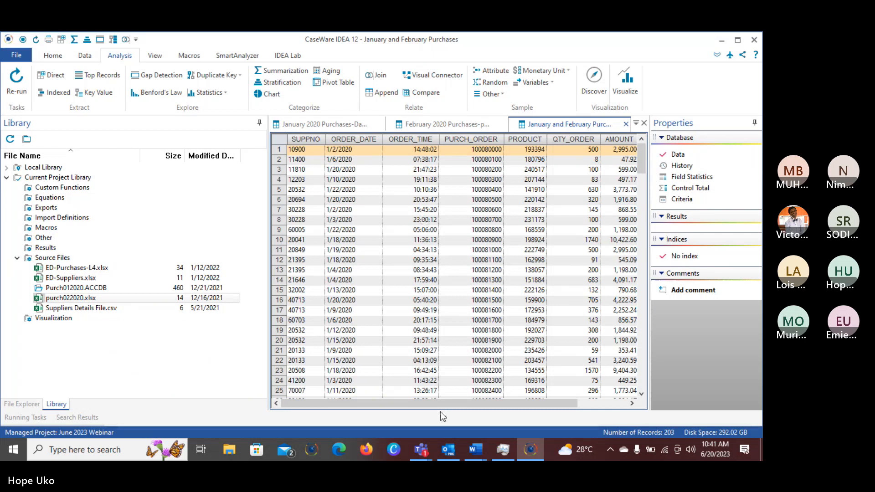
Switch to the Word document and read the Join Database section with its restrictions and the five join options
click(473, 451)
click(379, 400)
scroll(365, 335, down, 8)
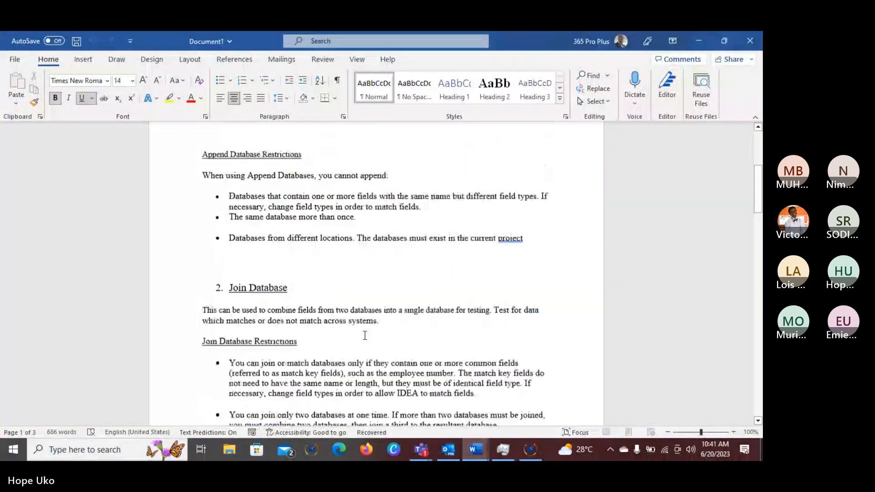
scroll(365, 336, down, 1)
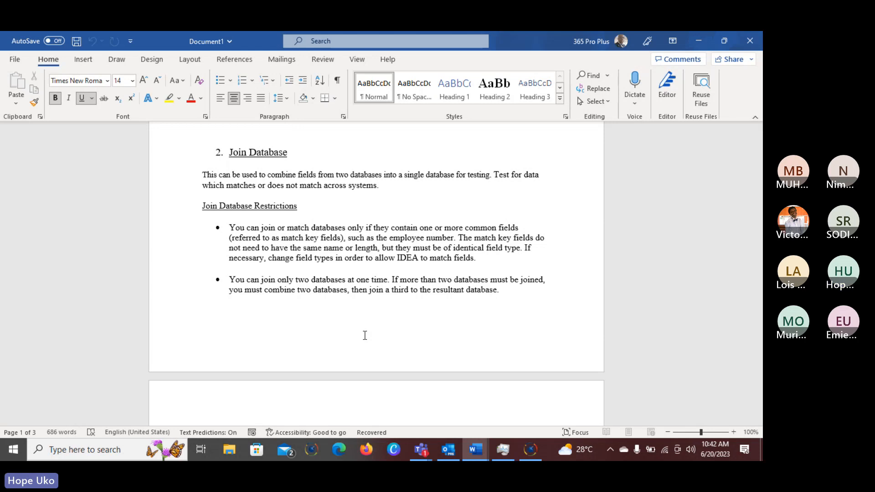
scroll(365, 335, down, 6)
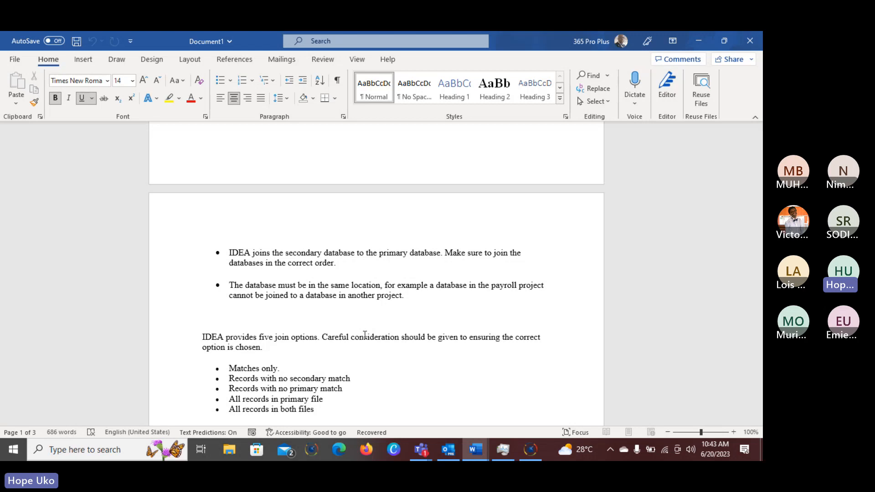
scroll(358, 324, down, 3)
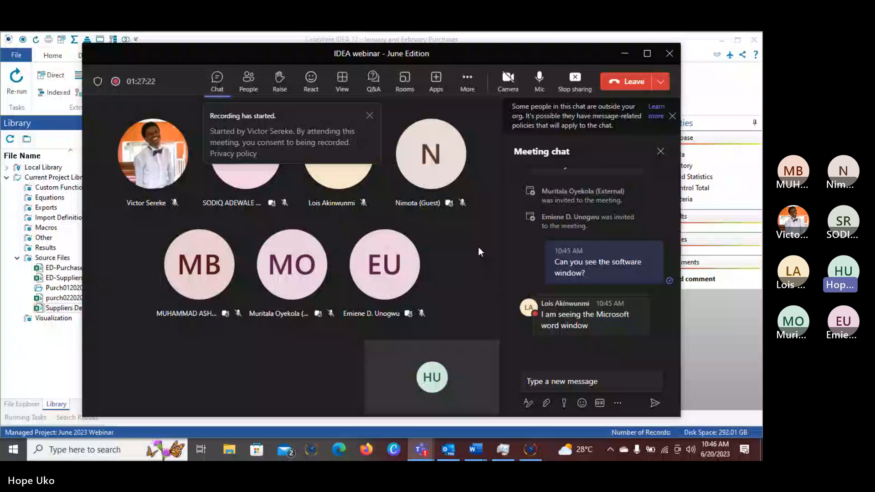
In the IDEA import of Suppliers Details File.csv, name the COL_10229 field "SUPP NO" with the description "Supplier Number"
key(alt+Tab)
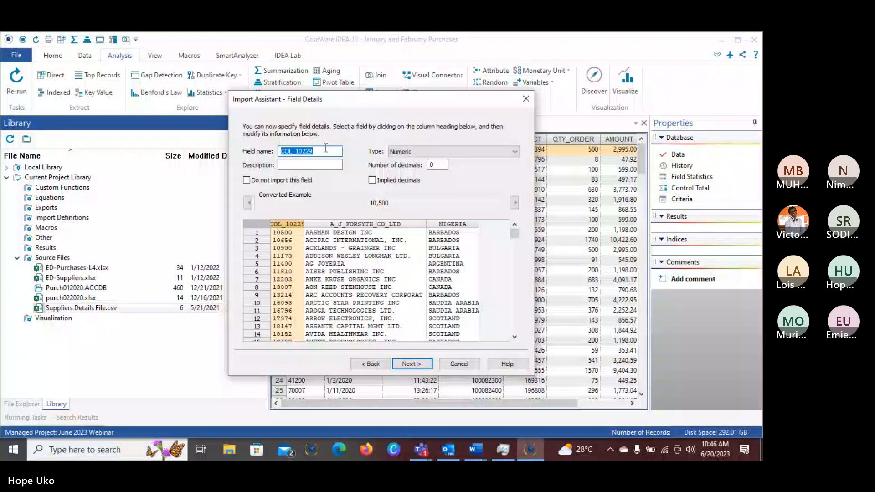
text(S)
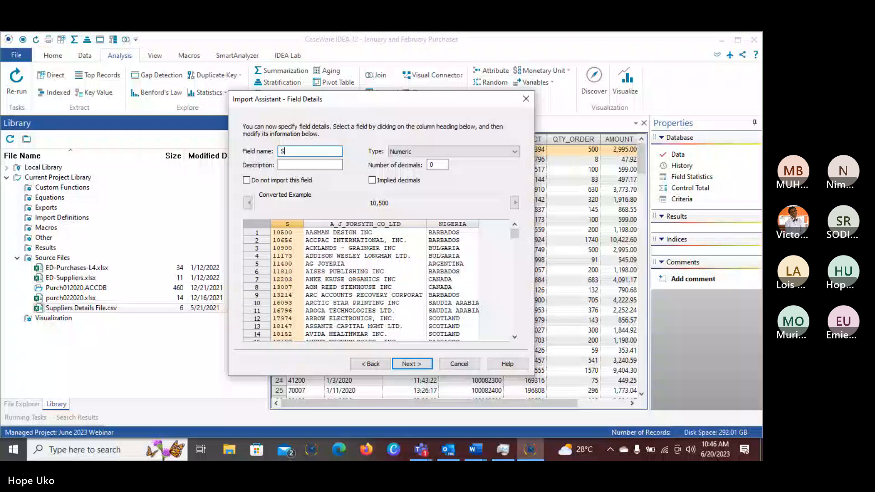
text(UPP NO)
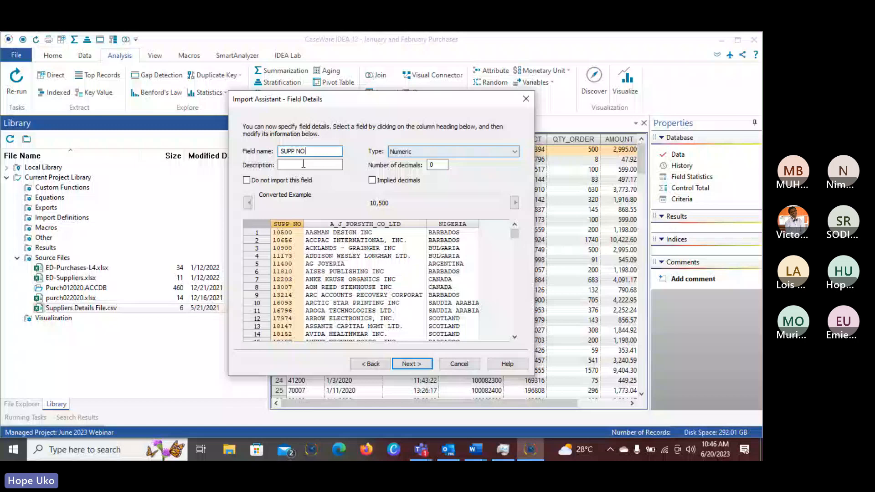
click(303, 164)
text(Supplier n)
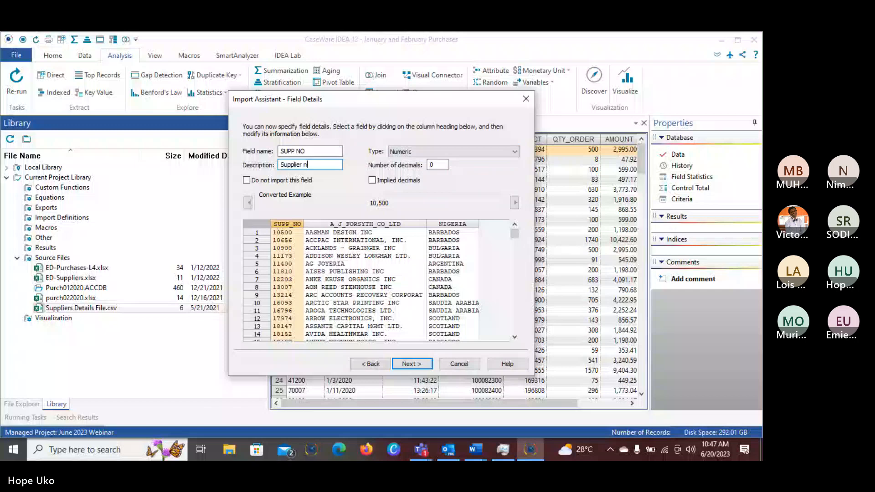
text(umber)
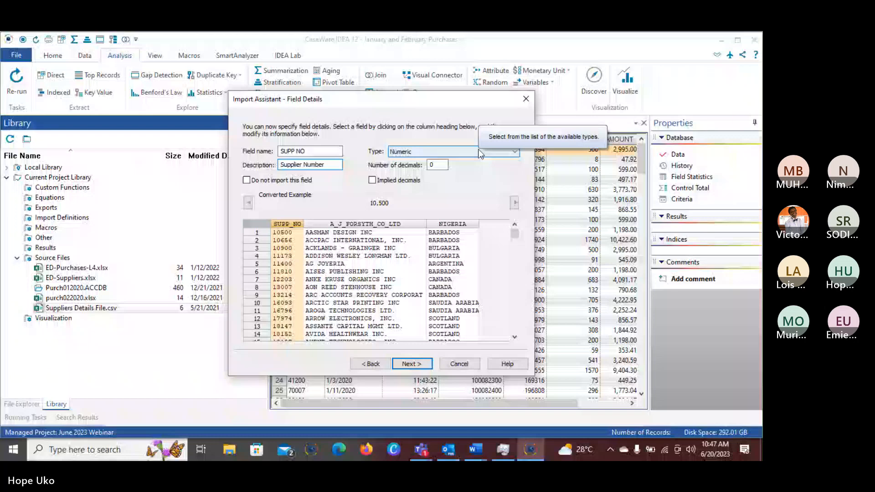
Go back to the field separator settings, stop treating the first visible row as field names, and return to the field details
click(370, 364)
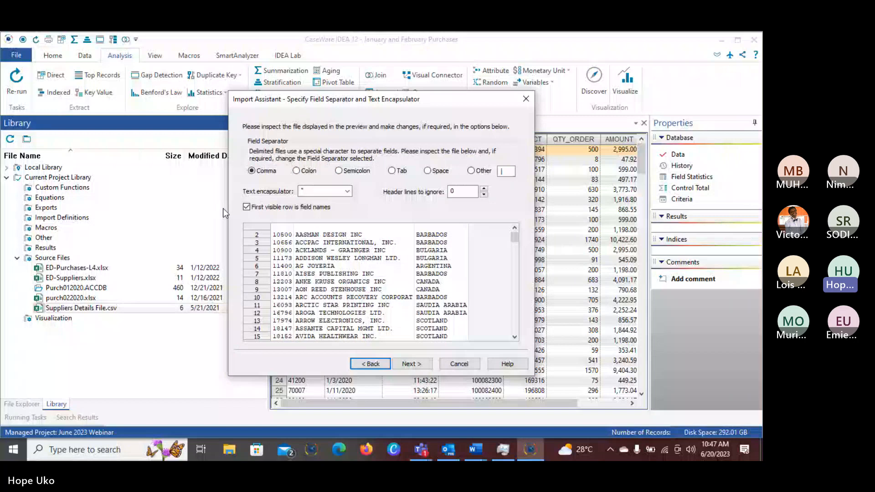
click(247, 206)
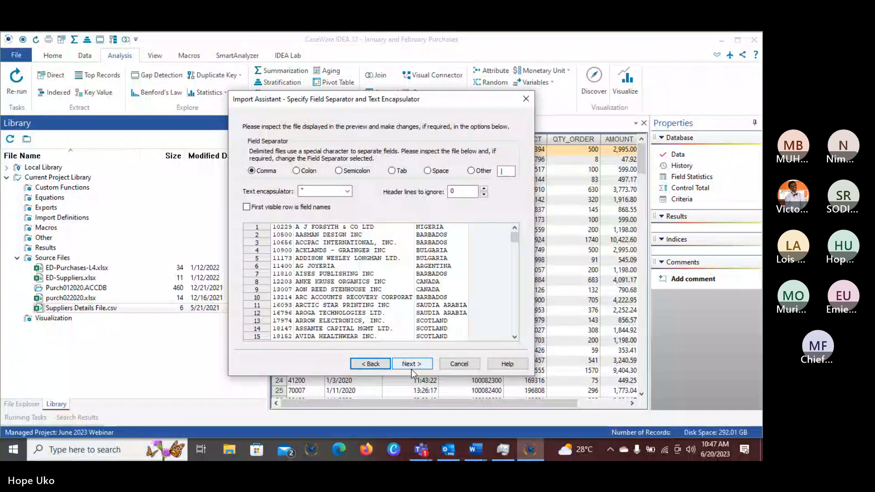
click(411, 365)
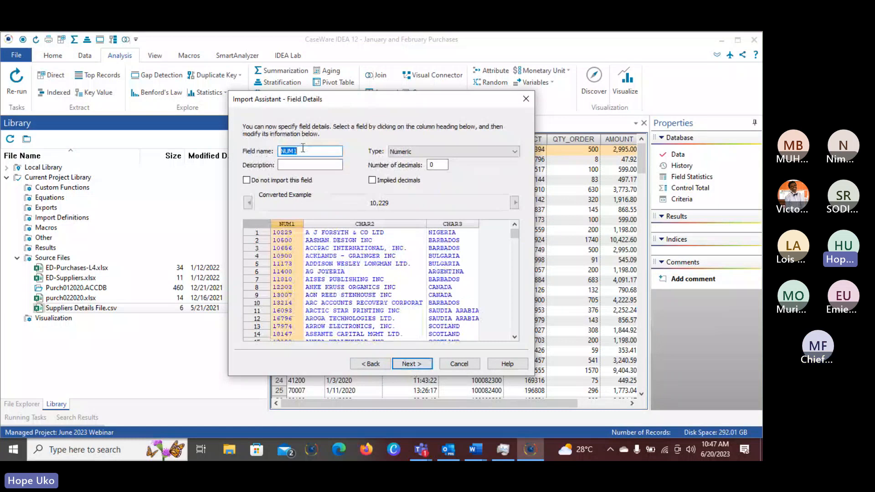
Rename the NUM1 field to "SUPP NO" and give it the description "Supplier Number"
click(304, 151)
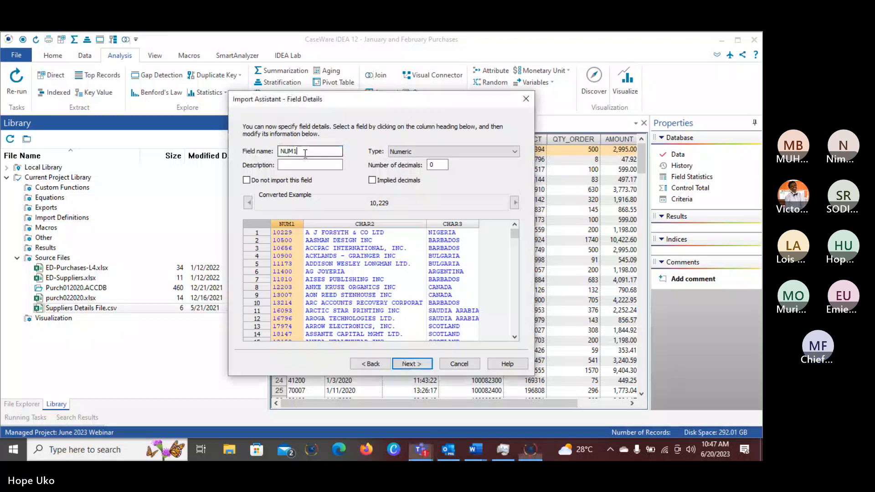
drag(305, 151, 281, 151)
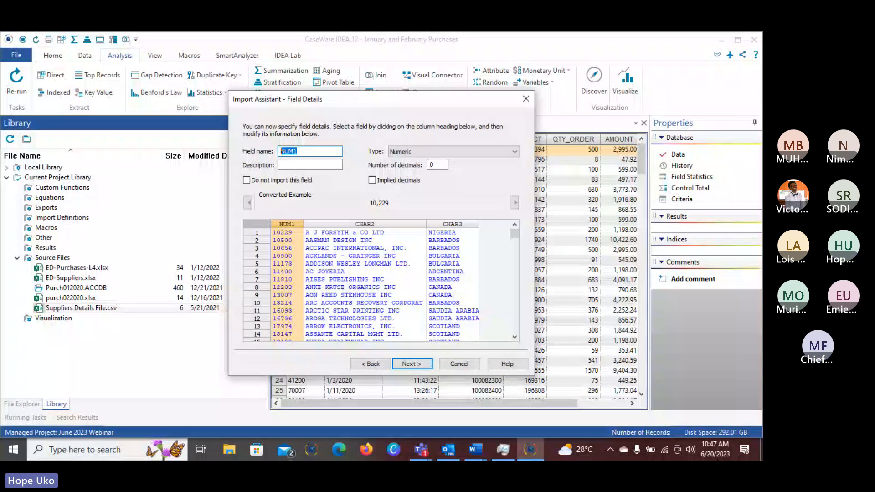
text(SUPP)
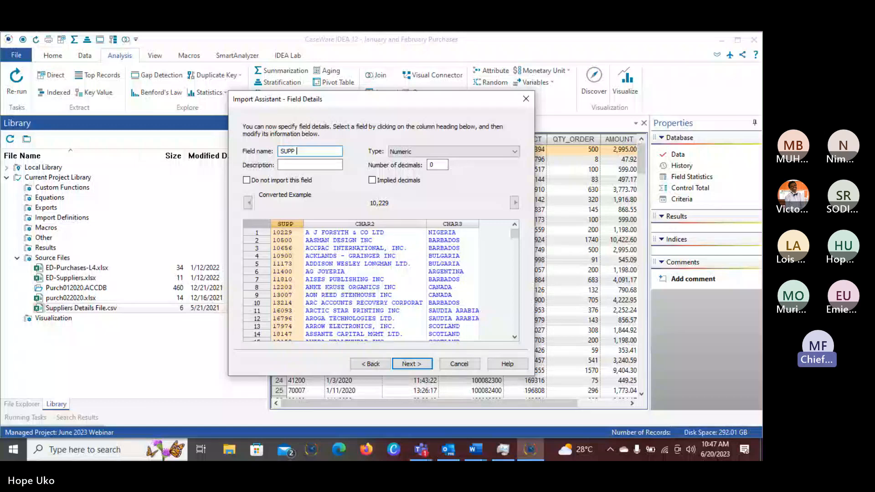
text( NO)
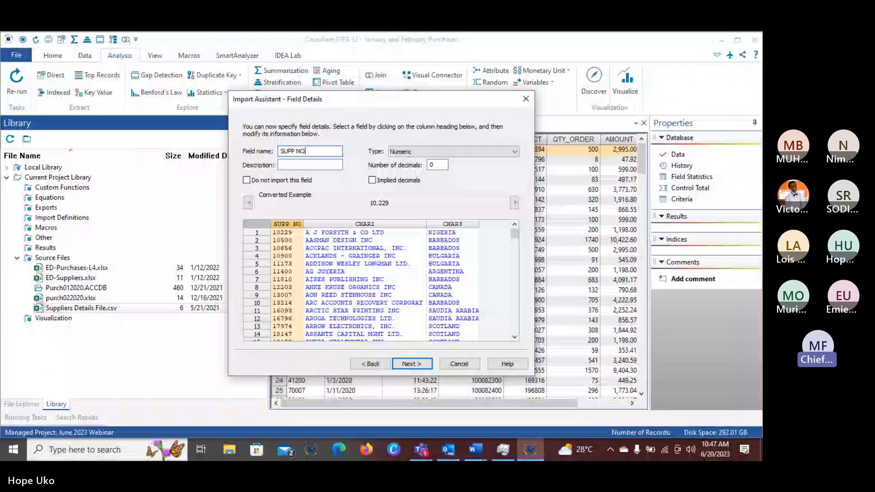
key(Tab)
text(Supplier Nu)
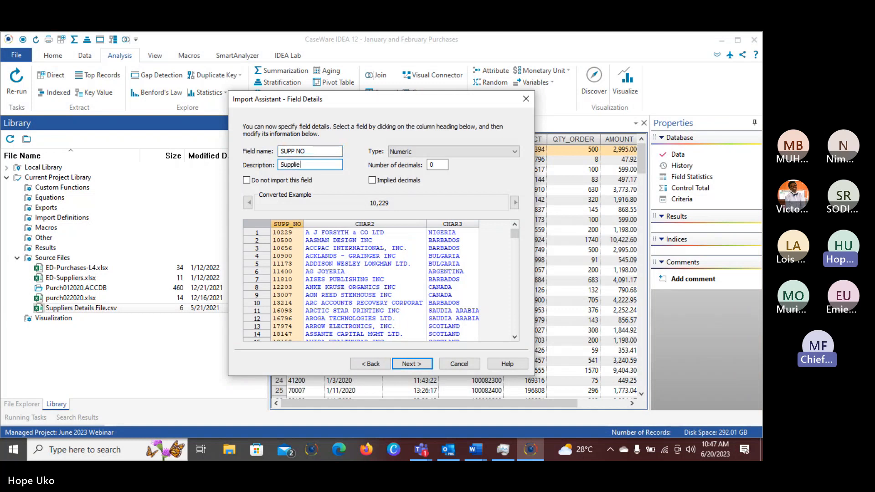
text(m)
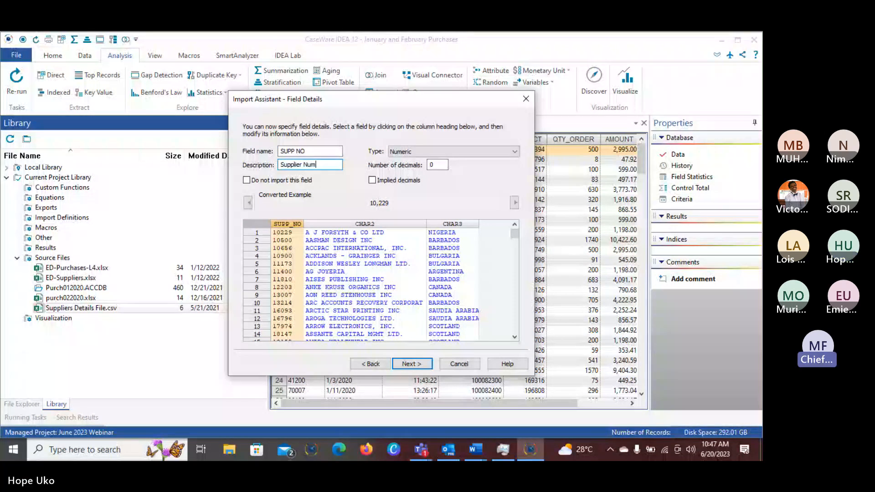
text(ber)
click(456, 152)
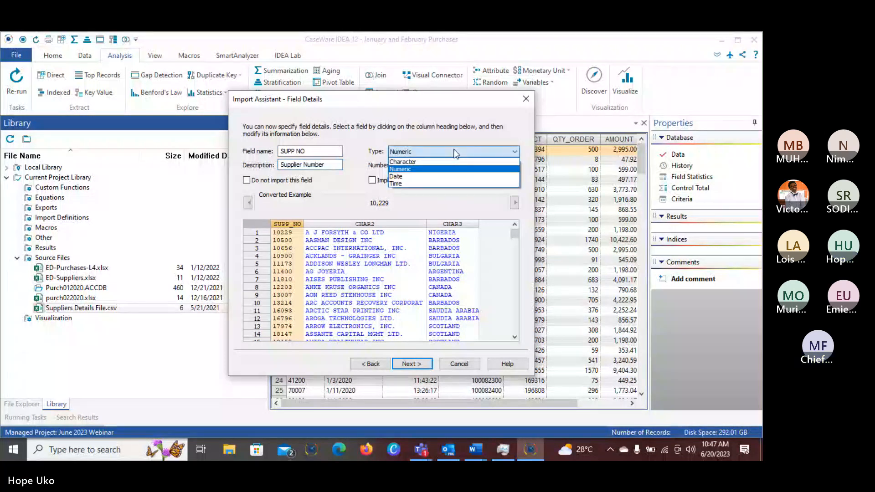
Rename the CHAR2 field to "SUPP NAME" and give it the description "Supplier Nmae"
click(365, 224)
double_click(322, 152)
text(SUPP NAME)
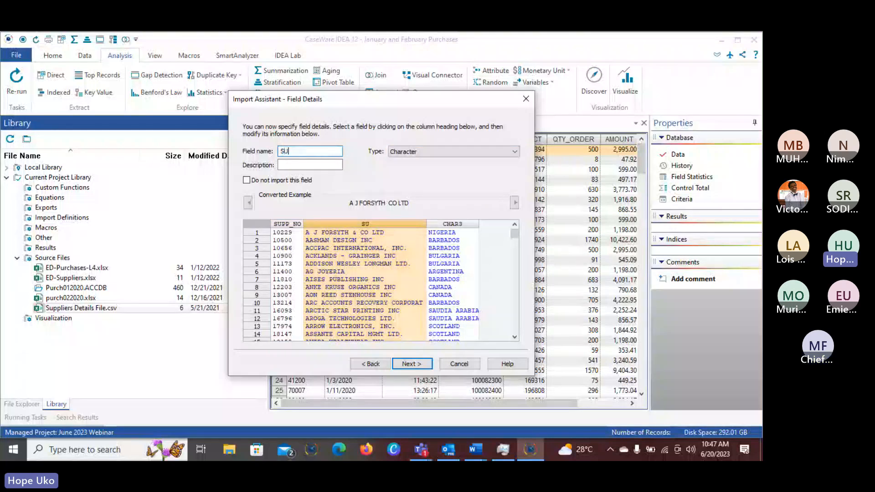
click(320, 164)
text(S)
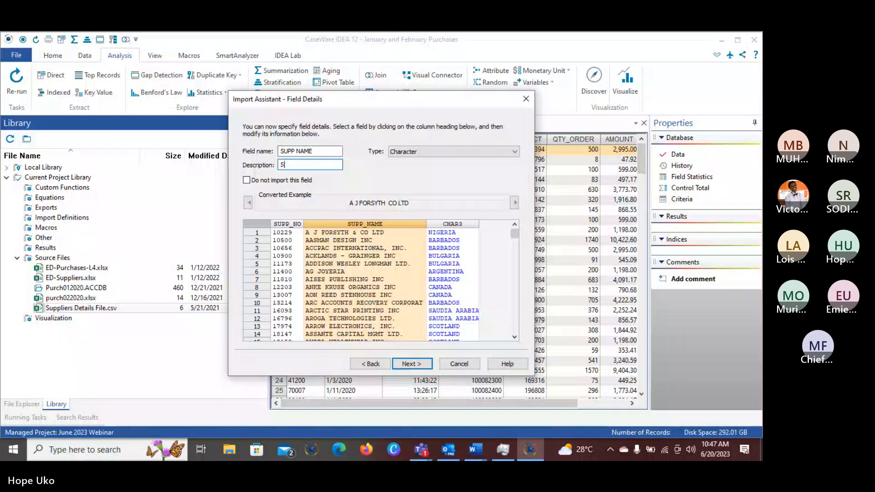
text(upplier Nmae)
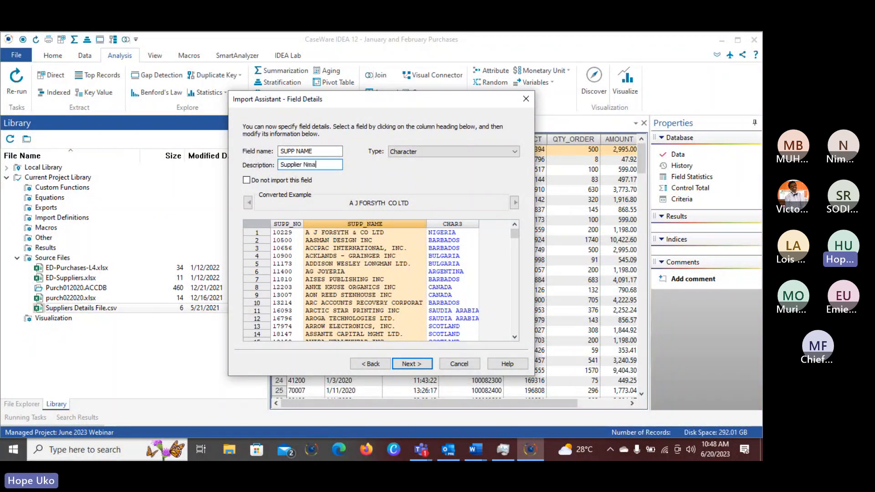
Rename the CHAR3 field to "SUPP COUNTRY" and give it the description "Supplier Country"
click(446, 224)
text(SUPP COU)
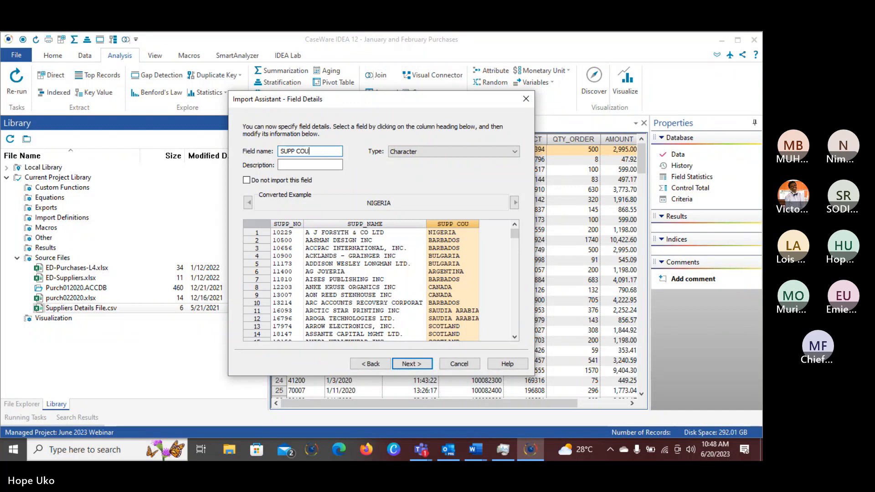
text(NTRY)
key(Tab)
text(Su)
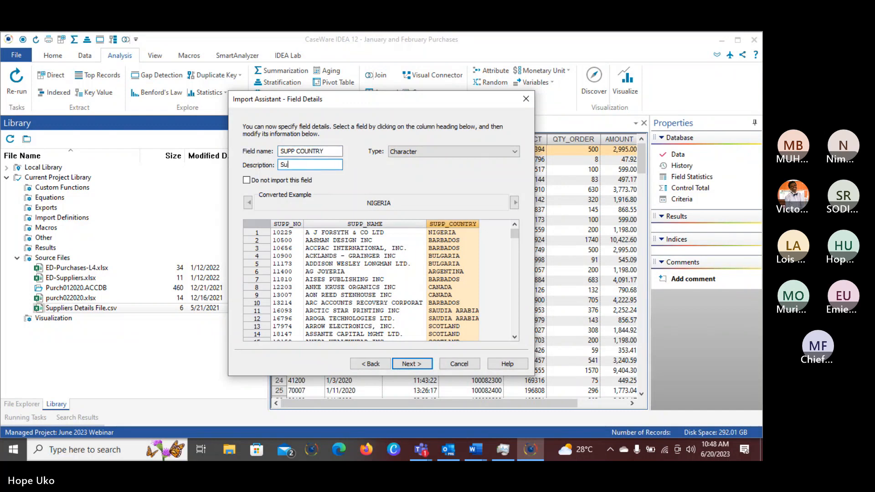
text(pplier Coun)
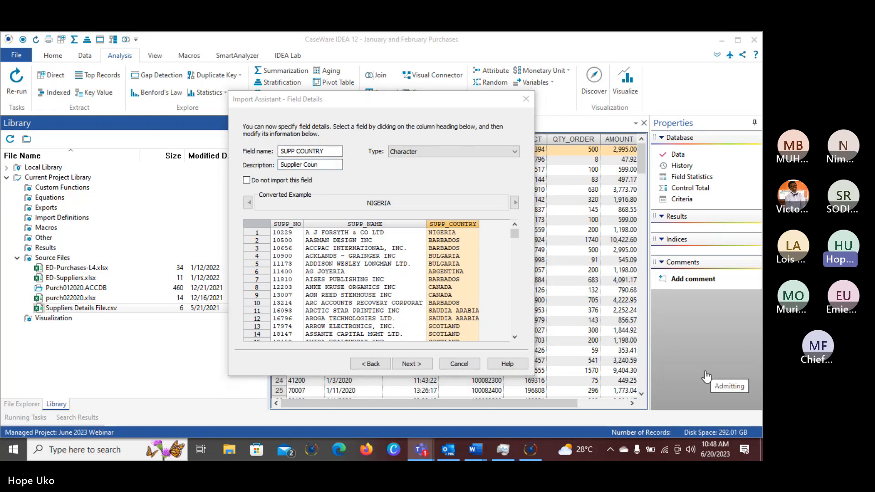
click(365, 205)
text(try)
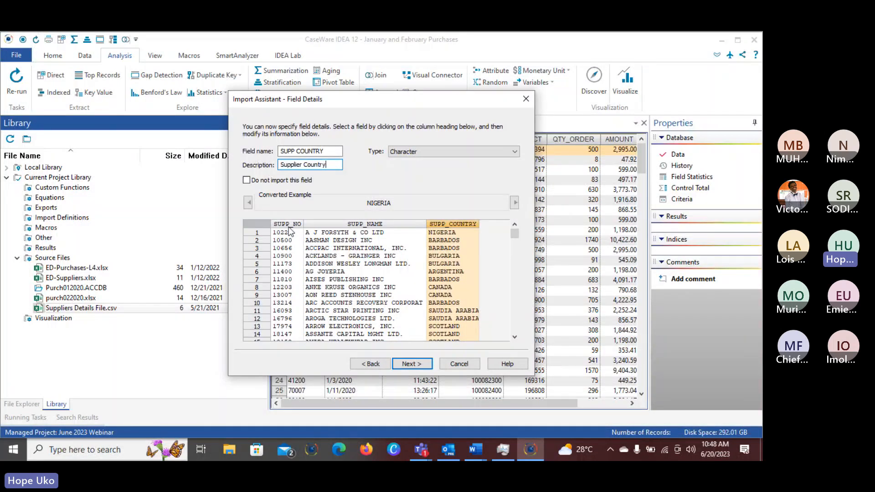
Finish the import without adding extra fields, keeping Suppliers Details File as the database name
click(409, 365)
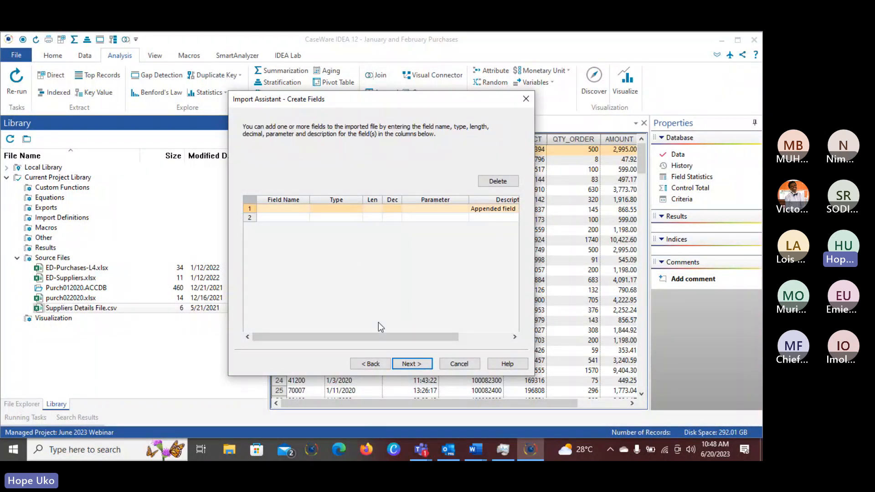
click(398, 364)
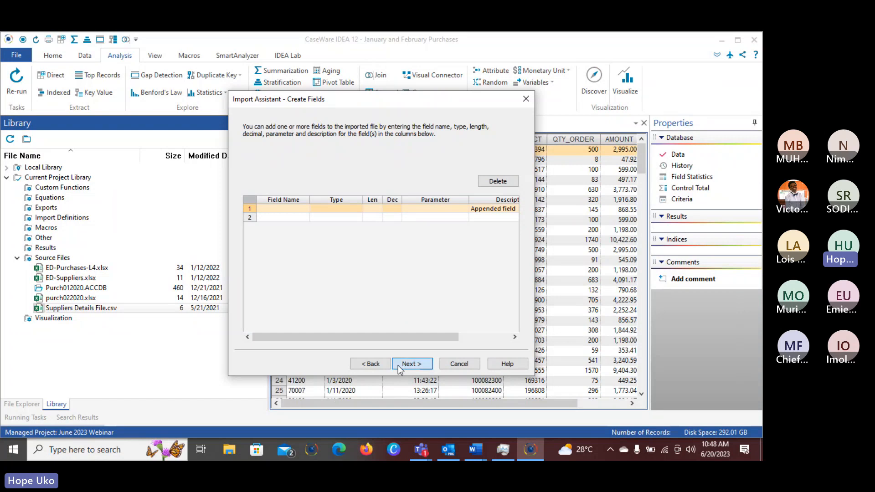
click(399, 365)
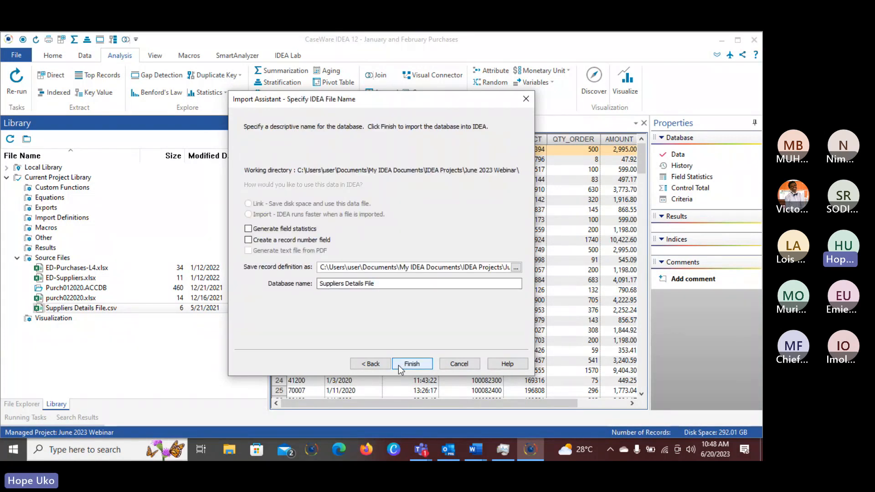
click(399, 365)
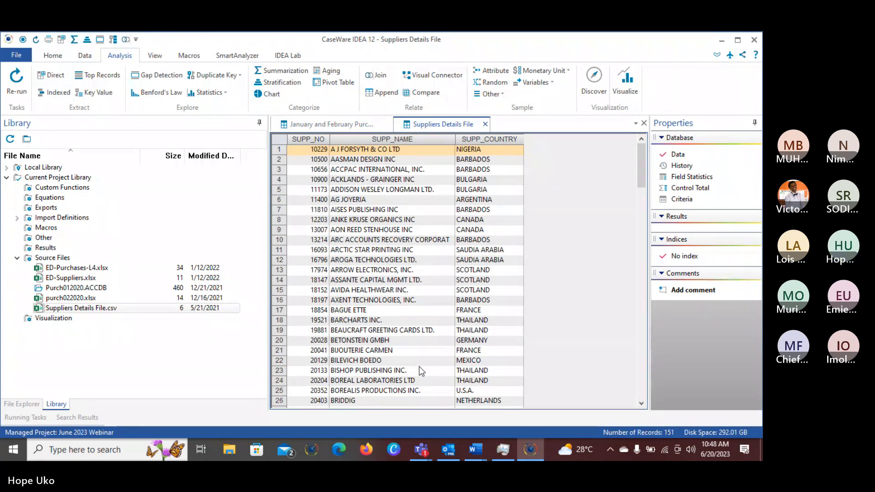
click(326, 129)
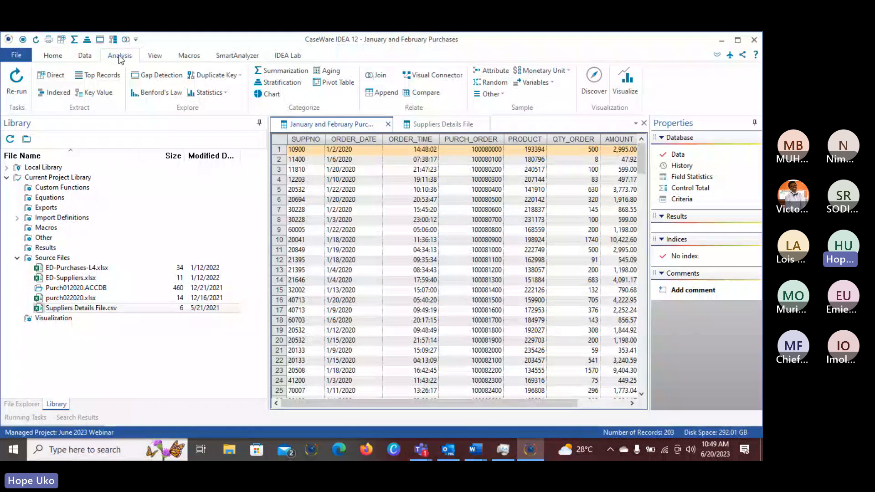
click(381, 78)
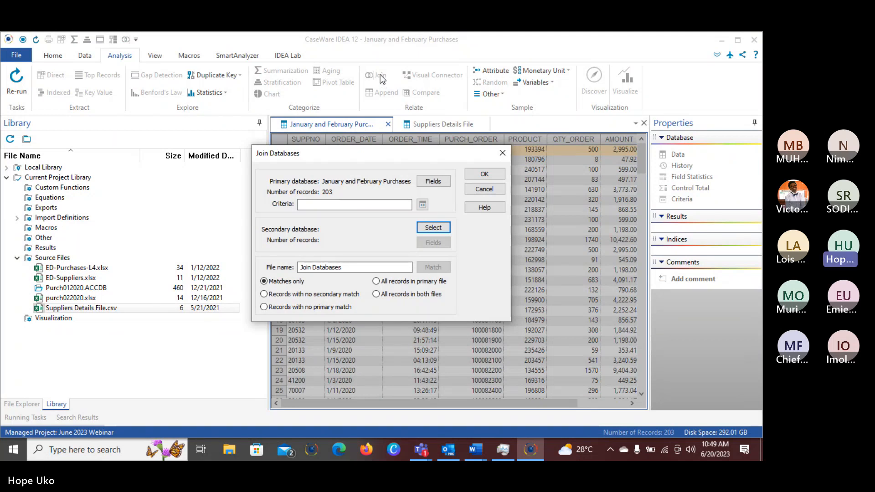
click(433, 227)
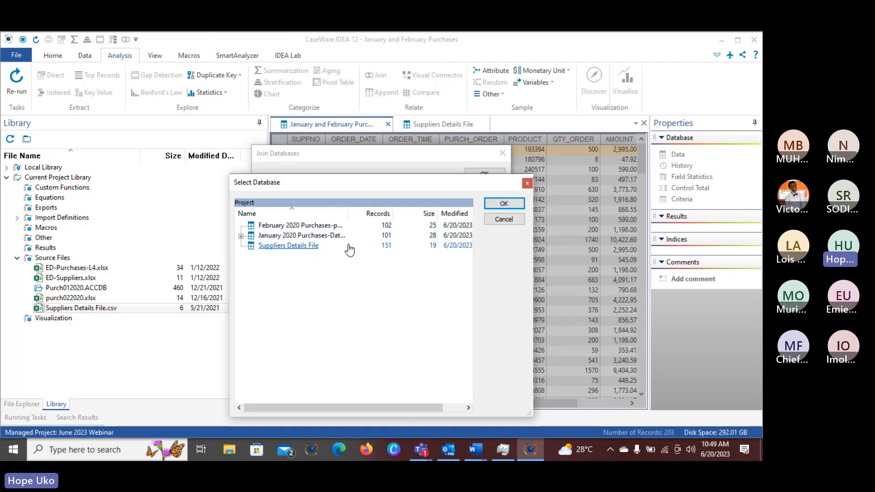
double_click(319, 249)
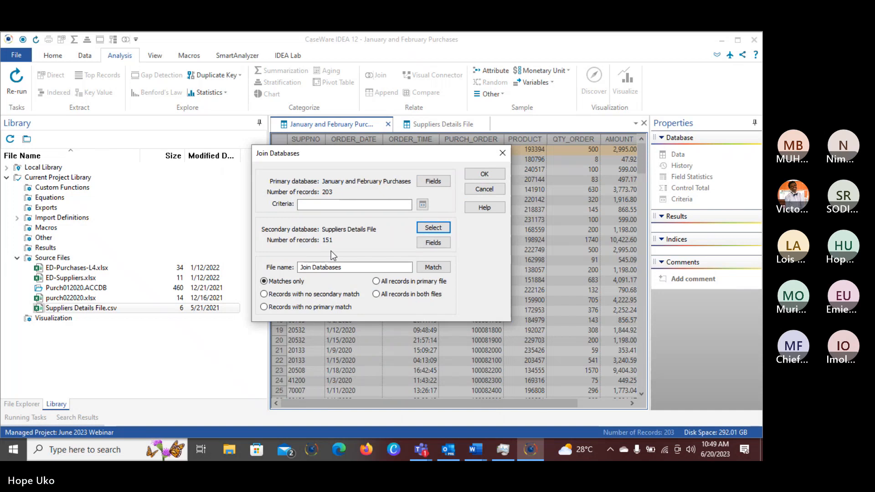
click(432, 267)
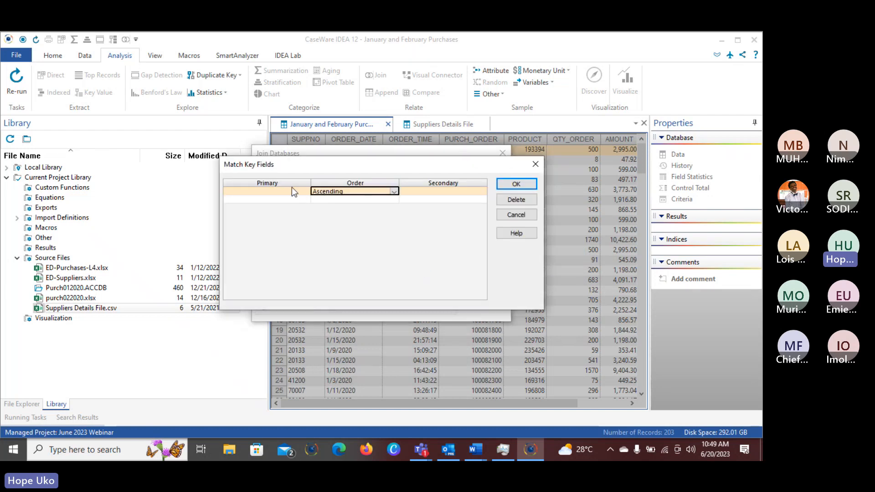
click(296, 191)
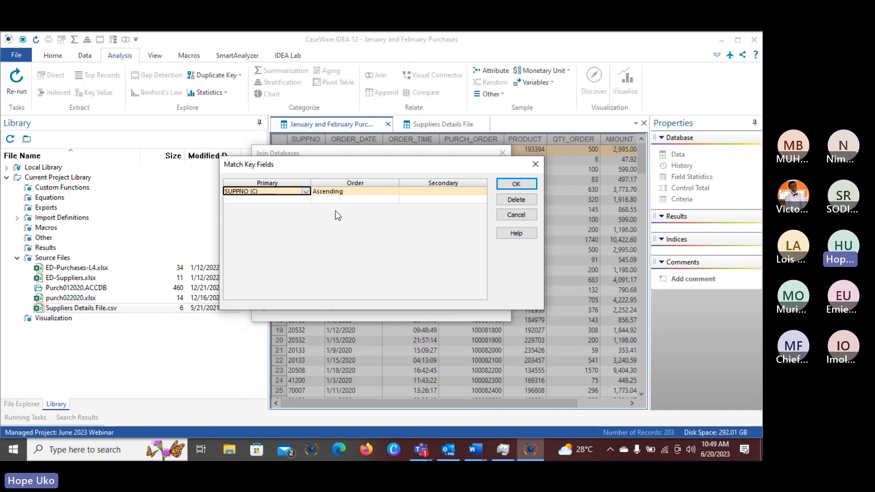
click(443, 192)
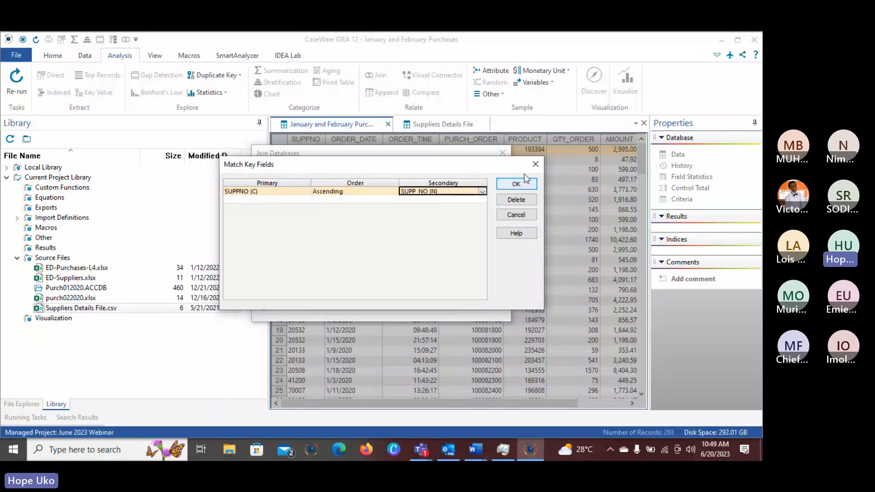
click(534, 162)
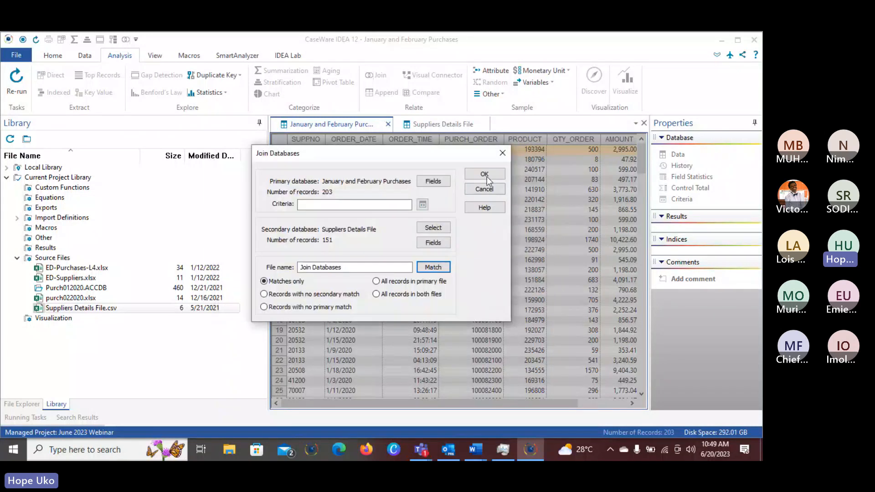
click(502, 153)
Change the SUPP_NO field type to Character in the Suppliers Details File database and accept the field manipulation change
click(441, 125)
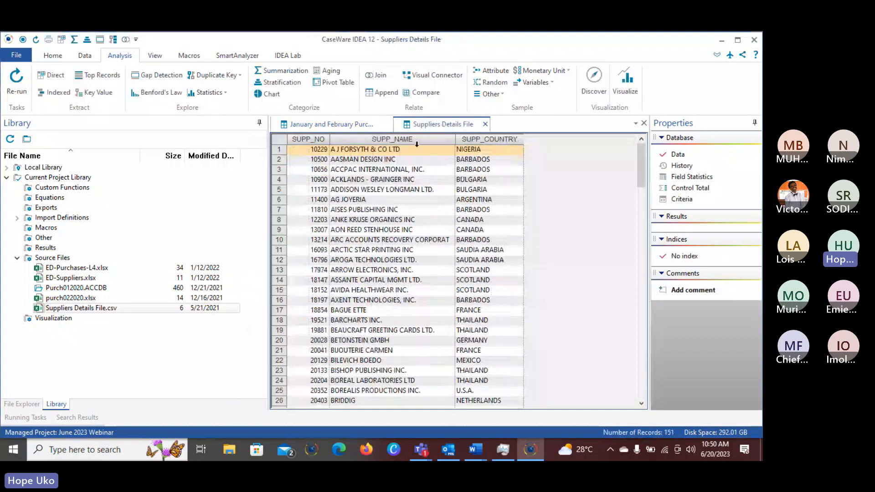
right_click(302, 164)
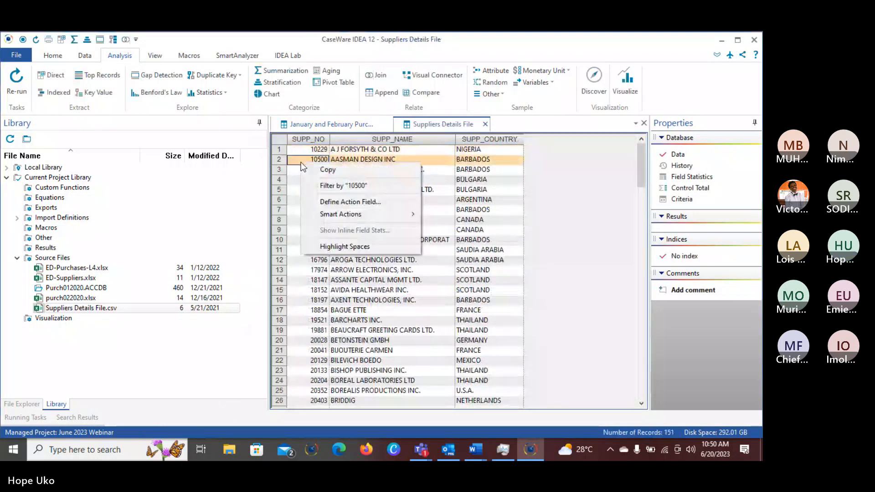
click(564, 222)
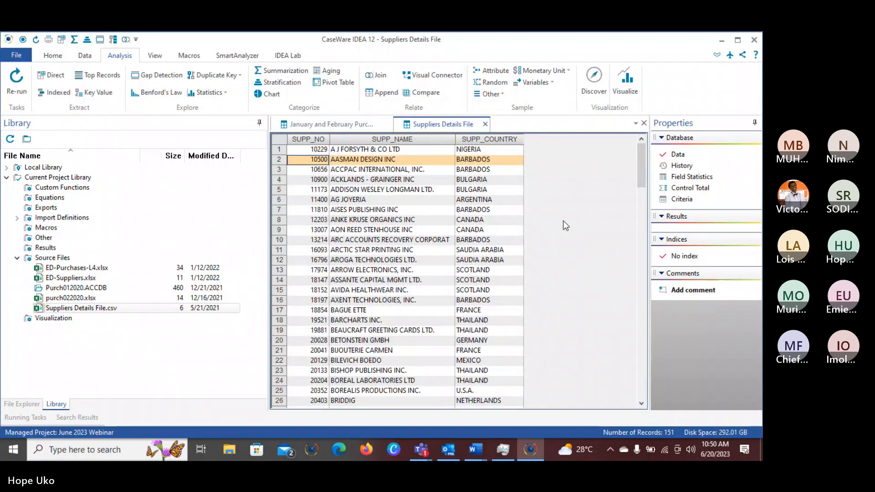
right_click(303, 153)
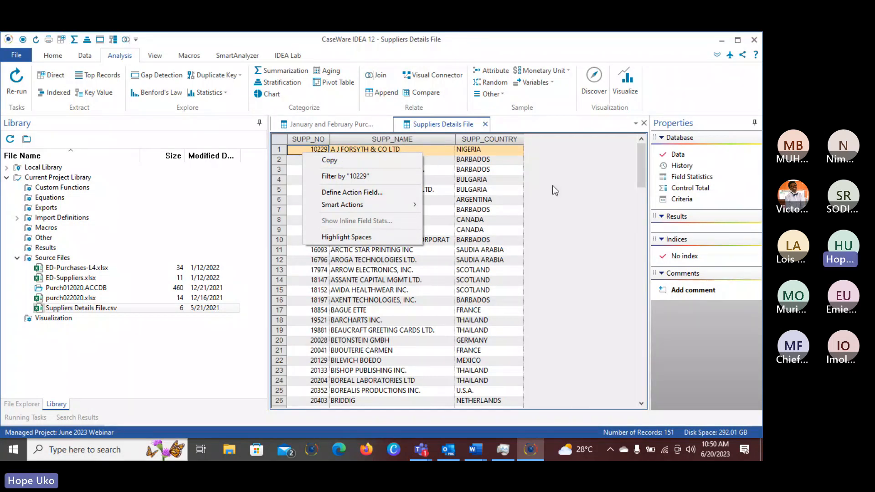
click(597, 207)
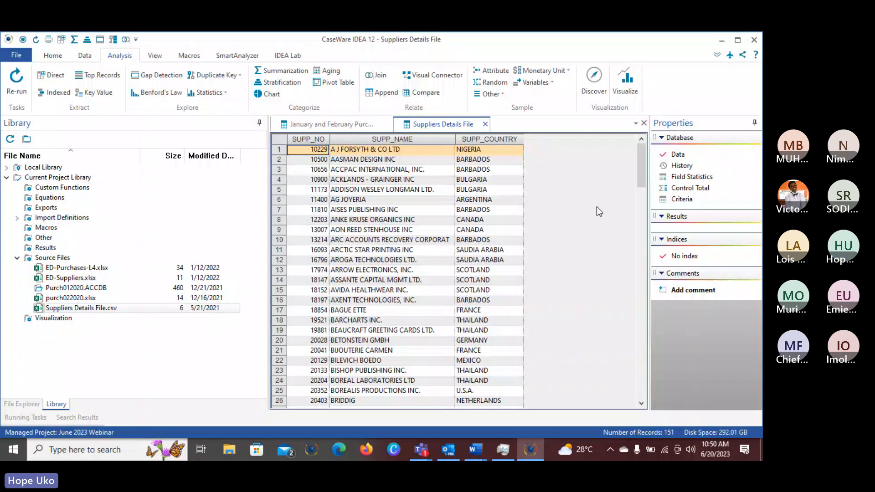
click(302, 171)
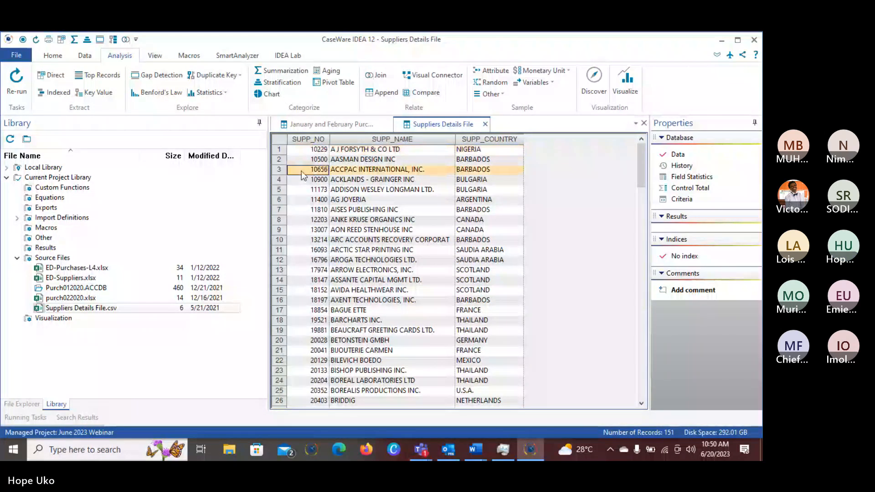
double_click(301, 171)
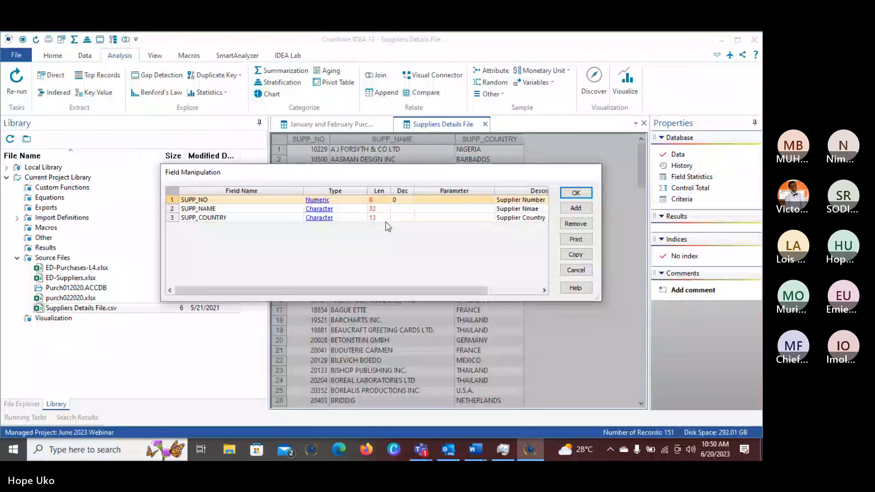
click(341, 202)
click(341, 203)
click(338, 209)
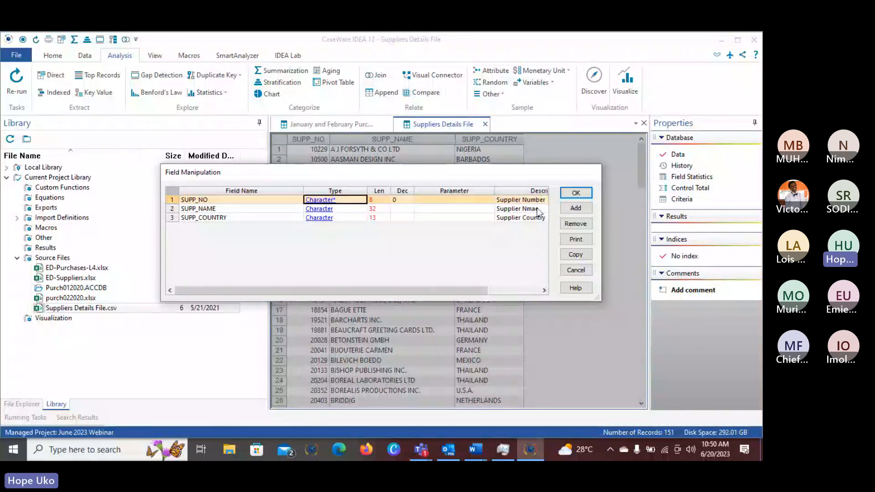
click(571, 194)
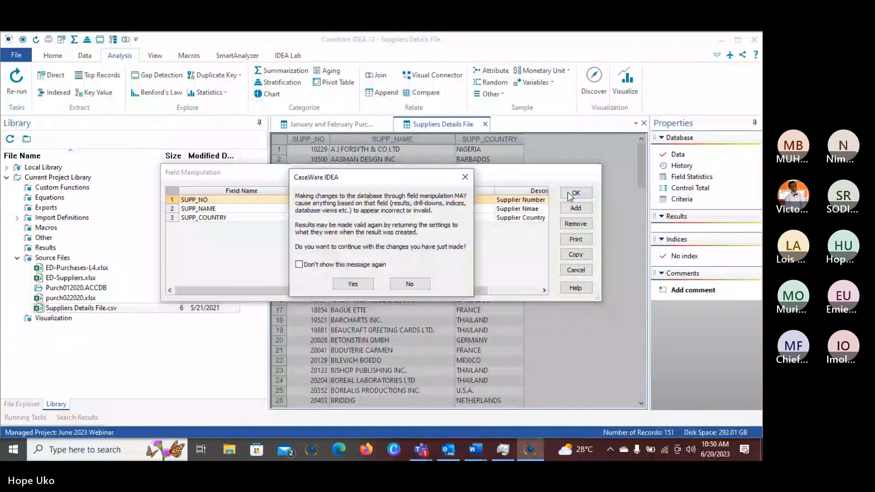
click(359, 284)
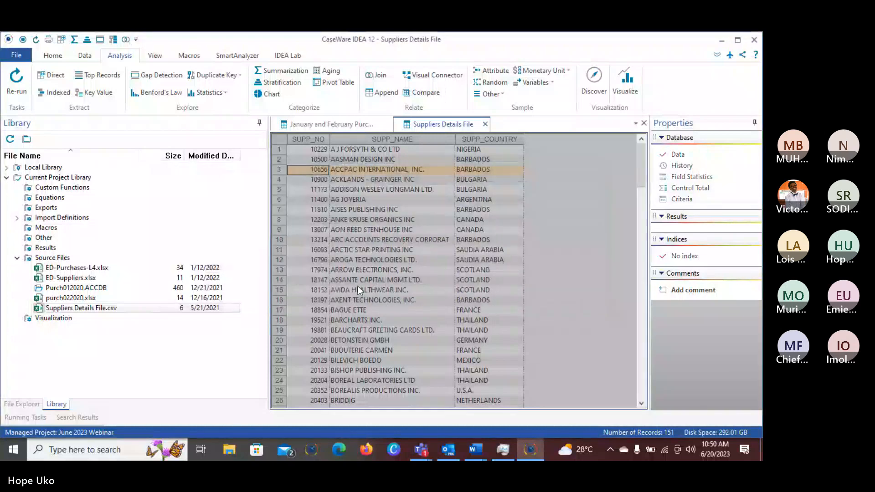
Start a join with January and February Purchases as the primary database and Suppliers Details File as the secondary
click(331, 124)
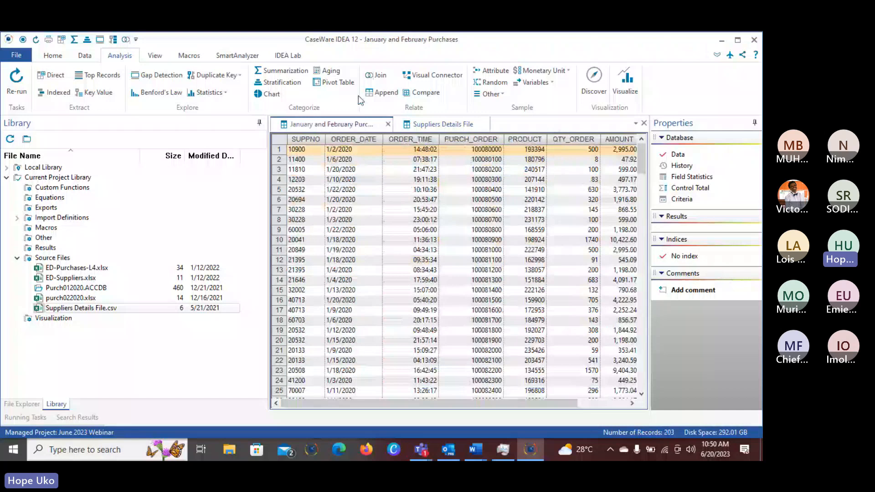
click(381, 76)
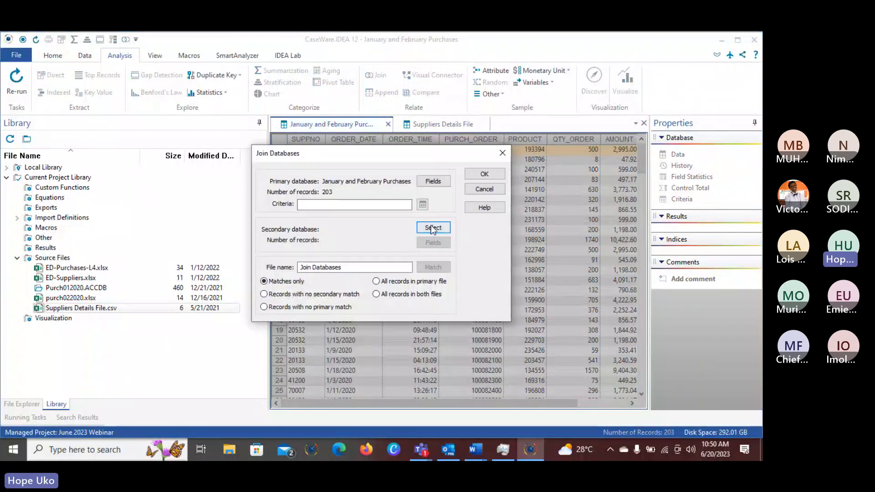
click(433, 228)
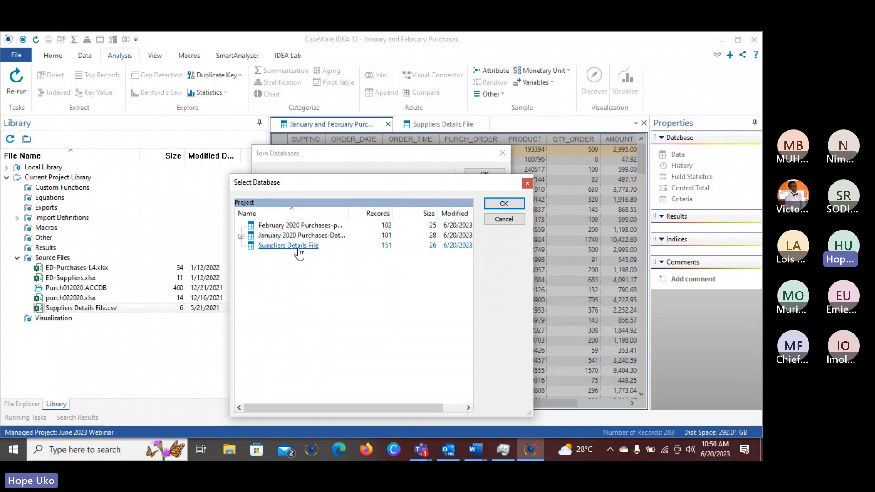
double_click(298, 246)
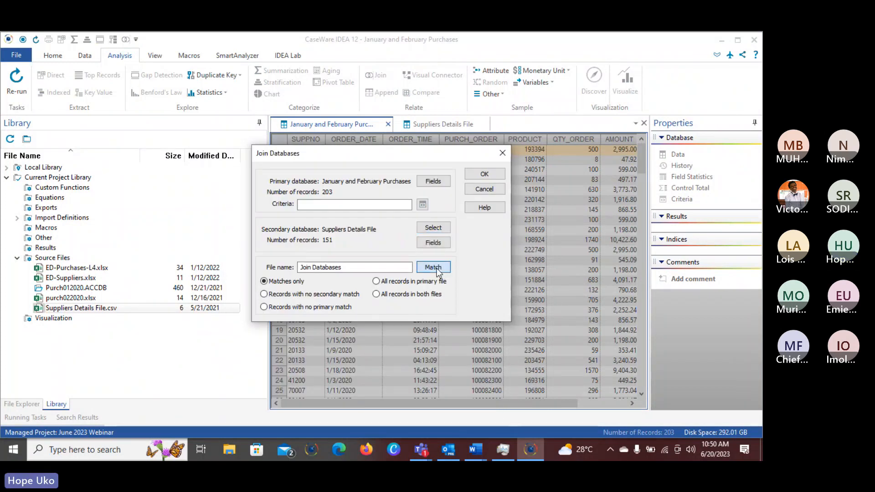
Match the primary key field SUPPNO in ascending order with the secondary key field SUPP_NO
click(433, 268)
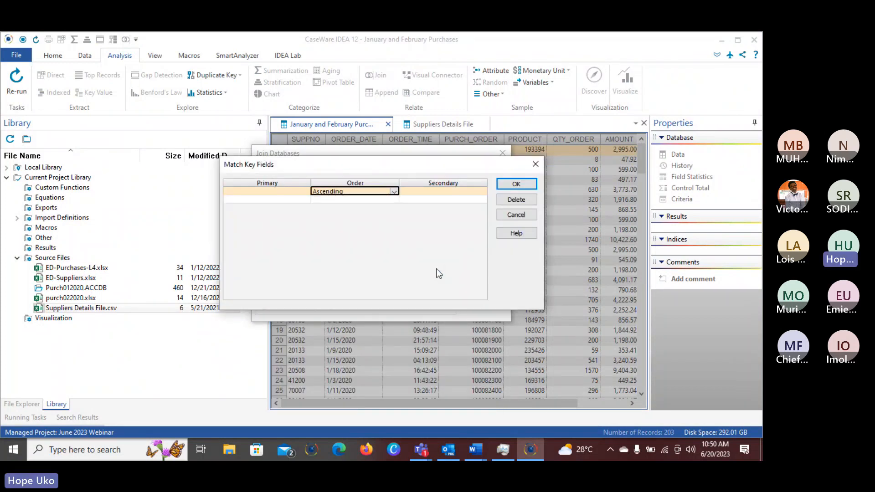
click(302, 190)
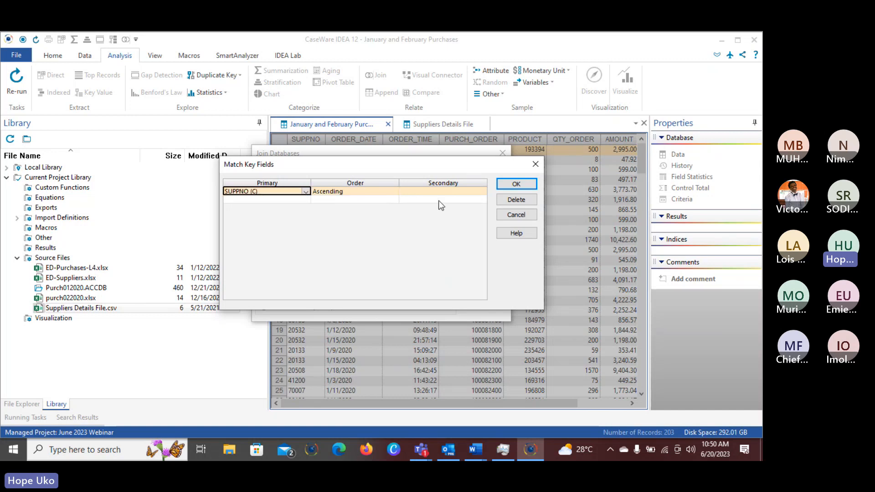
click(461, 192)
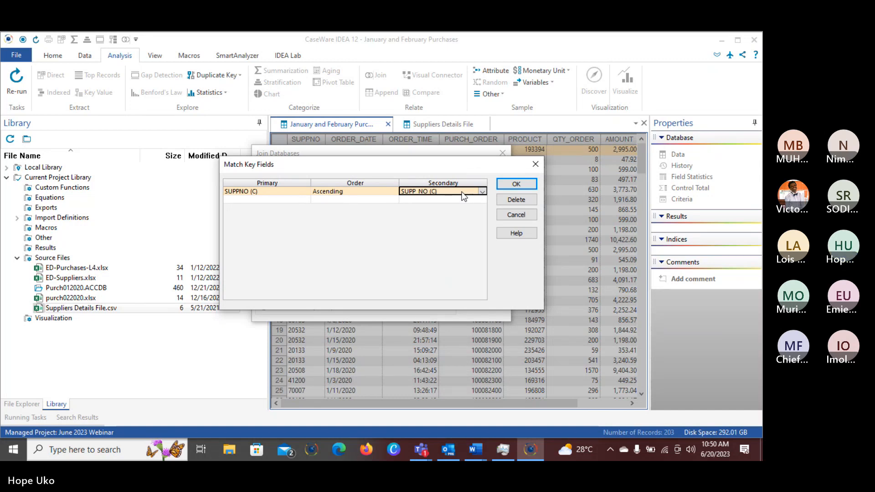
click(507, 185)
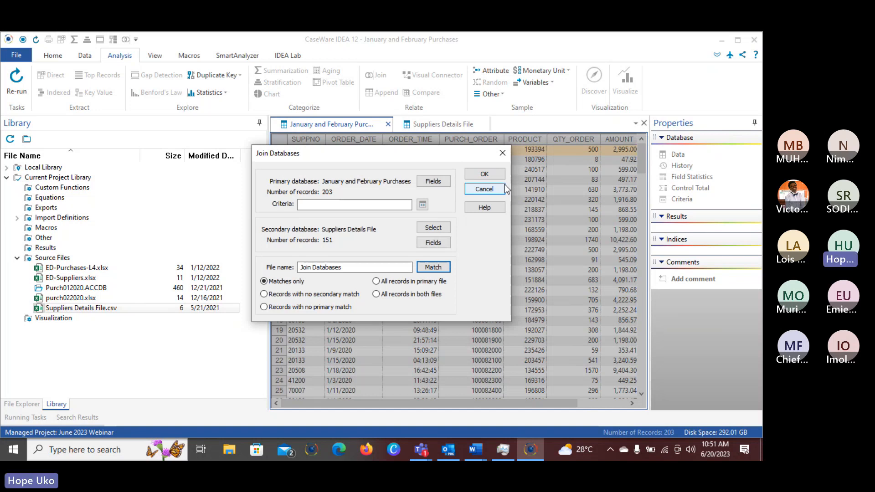
Name the joined file "Purchases with Details", include all records in primary file, and run the join
drag(346, 268, 300, 266)
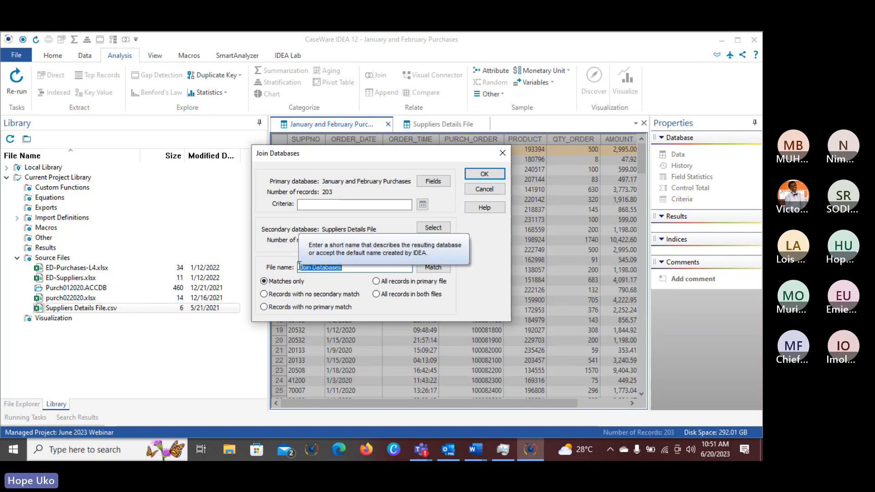
text(Pu)
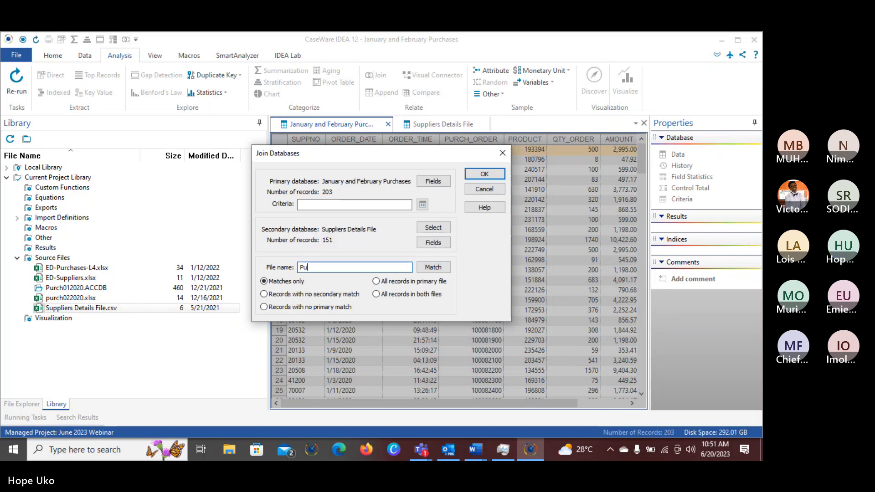
text(rchases with Details)
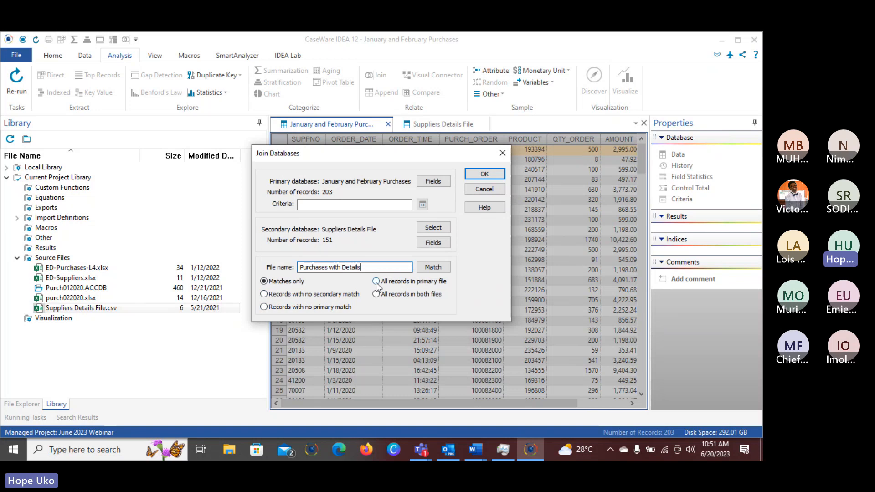
click(377, 282)
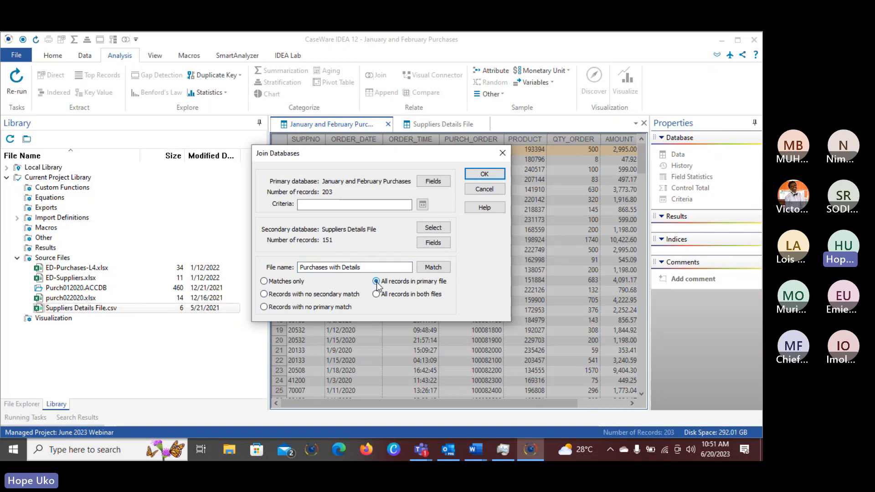
click(478, 173)
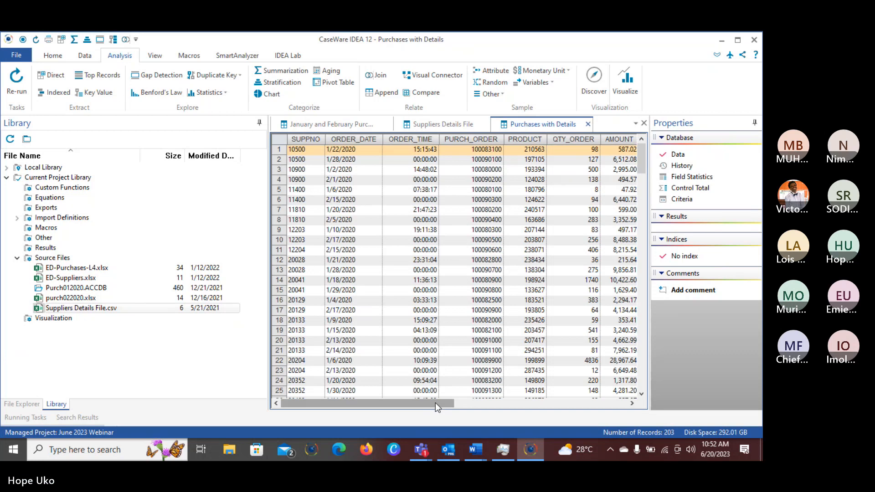
Examine the purchase fields and the added supplier number, name and country fields across the joined database
drag(436, 403, 625, 404)
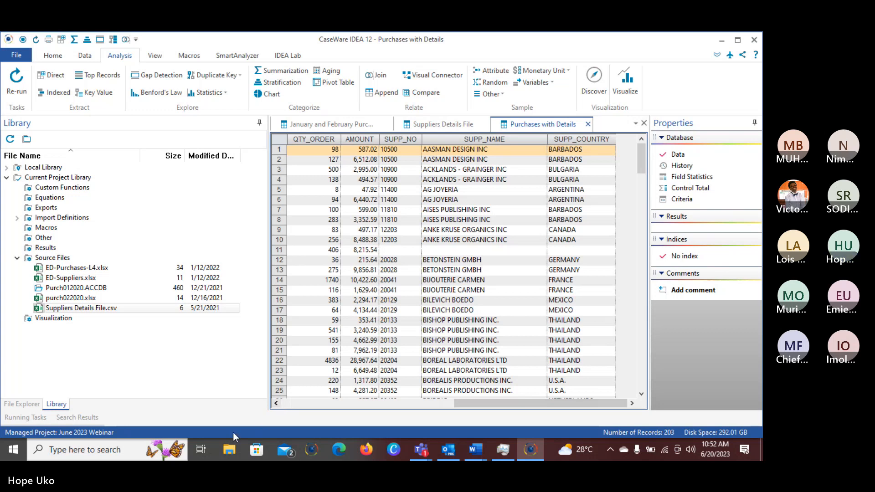
drag(458, 401, 387, 410)
click(275, 402)
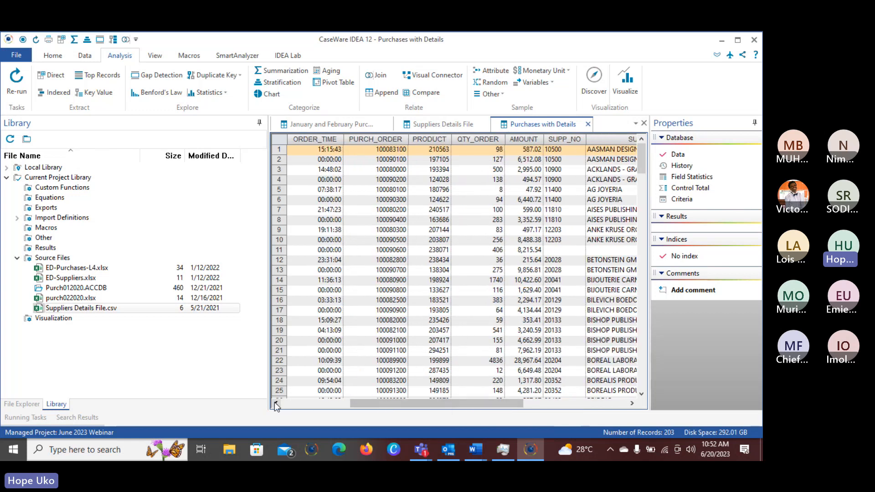
click(274, 402)
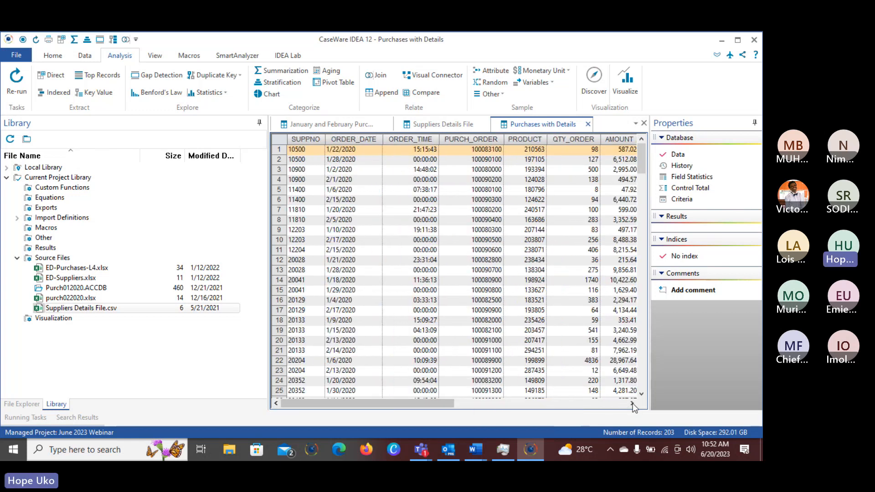
click(633, 403)
click(632, 404)
click(632, 403)
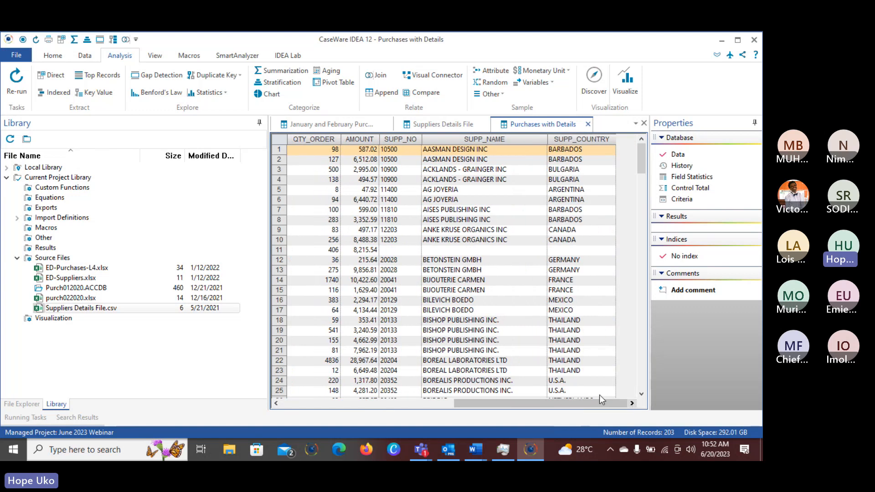
Filter the joined database by the blank SUPP_NO value in record 11, using the criterion SUPP_NO == ""
right_click(401, 250)
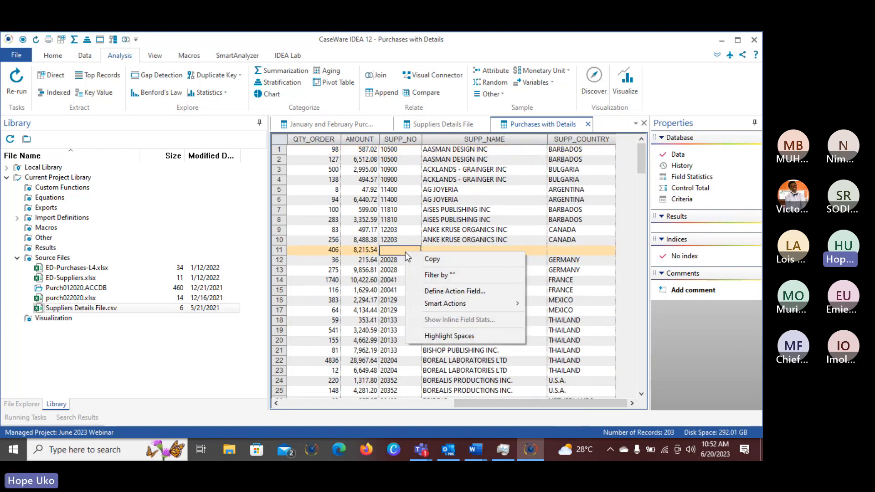
click(433, 275)
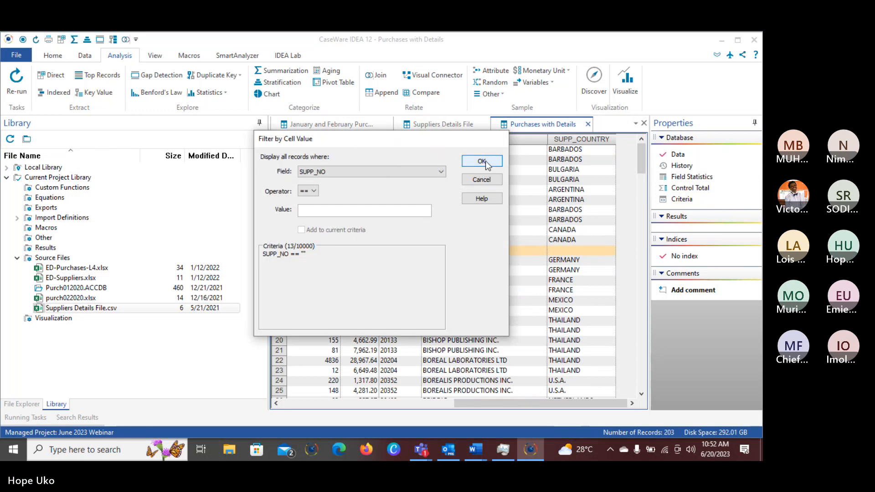
click(485, 162)
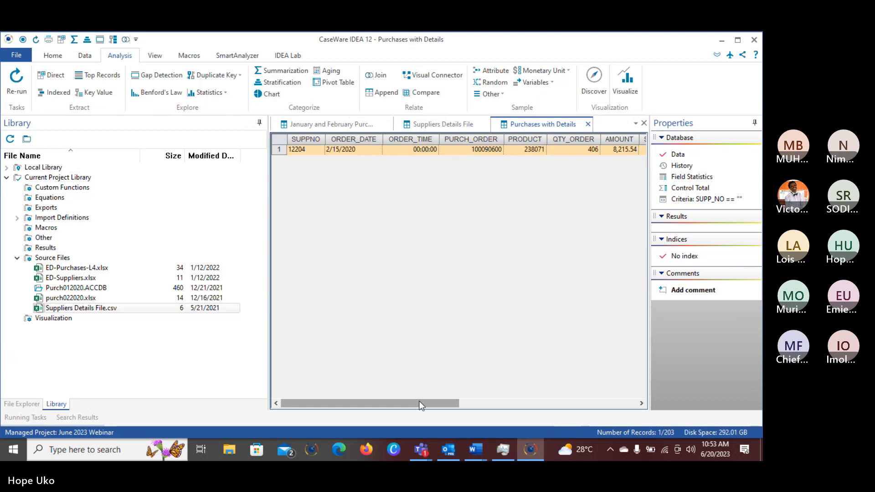
Examine all the purchase and supplier fields of the record without a matching supplier number
drag(420, 405, 605, 403)
drag(530, 403, 359, 402)
click(641, 404)
click(642, 404)
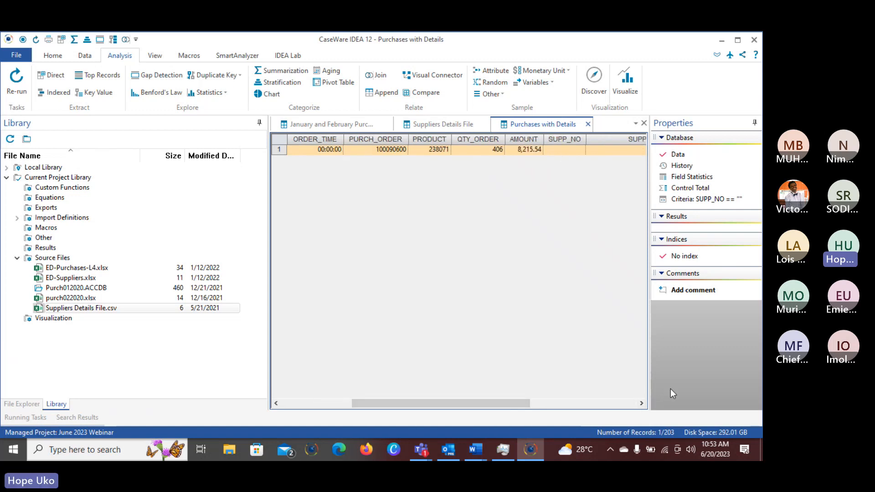
click(641, 404)
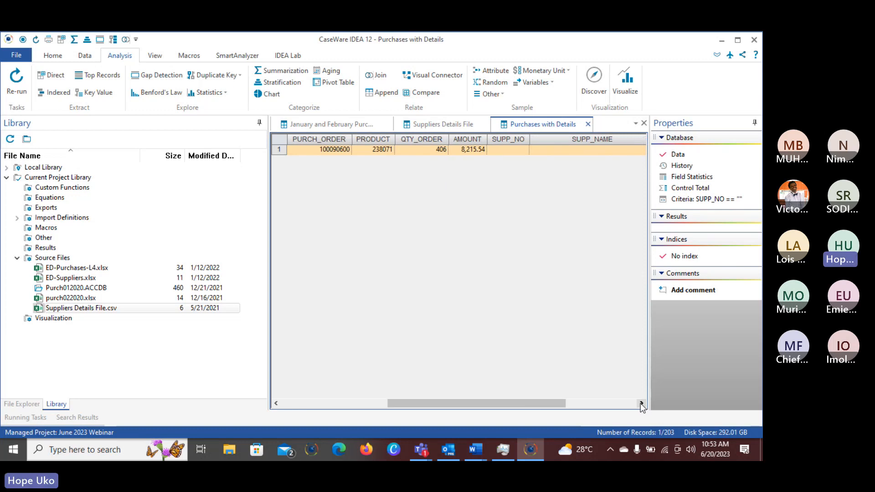
click(641, 404)
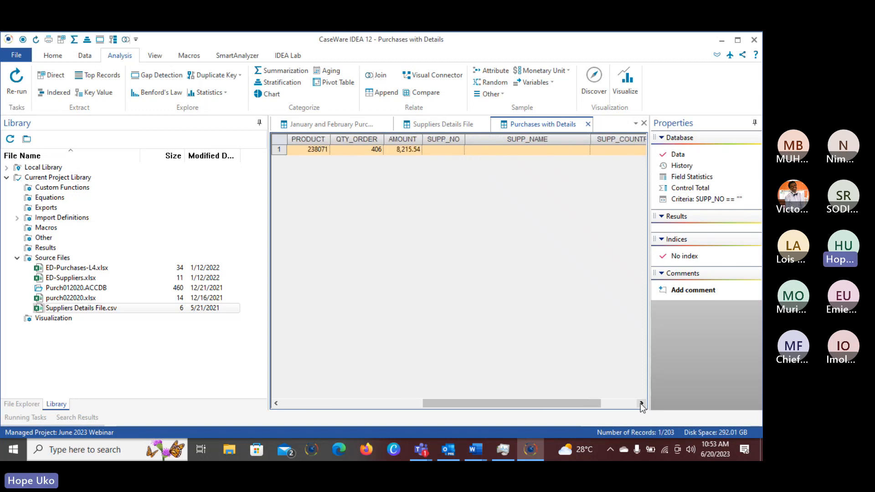
click(641, 404)
drag(609, 404, 438, 406)
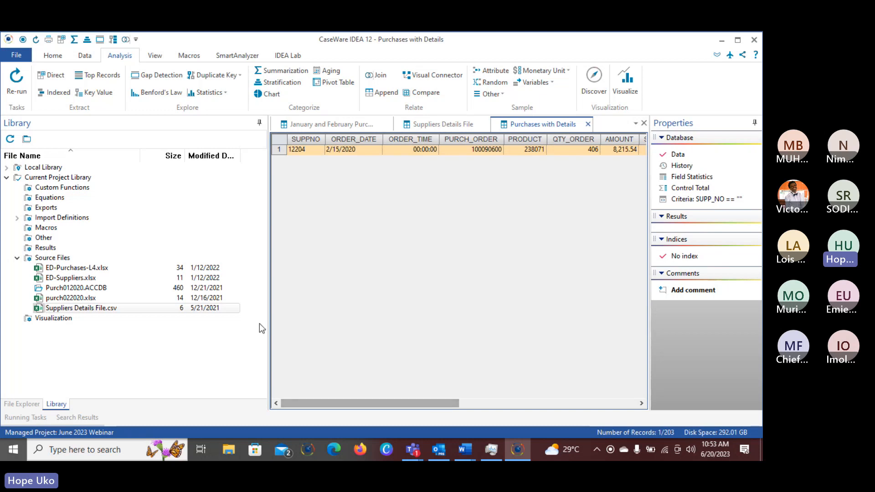
Clear the SUPP_NO criterion from Purchases with Details, view its supplier fields, and show the project's database list
right_click(682, 202)
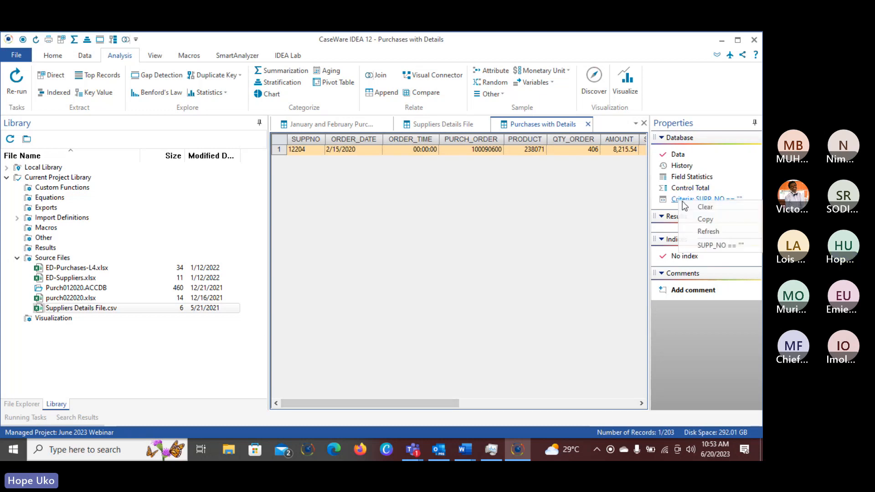
click(699, 208)
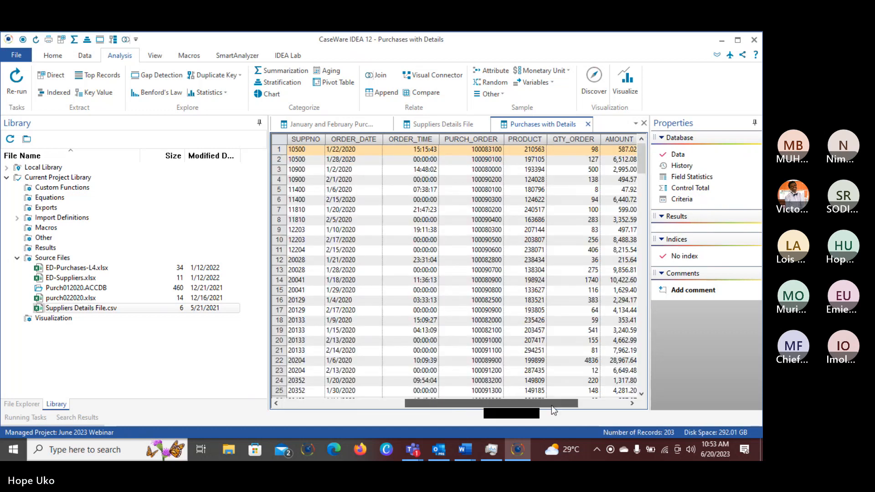
click(576, 404)
click(29, 407)
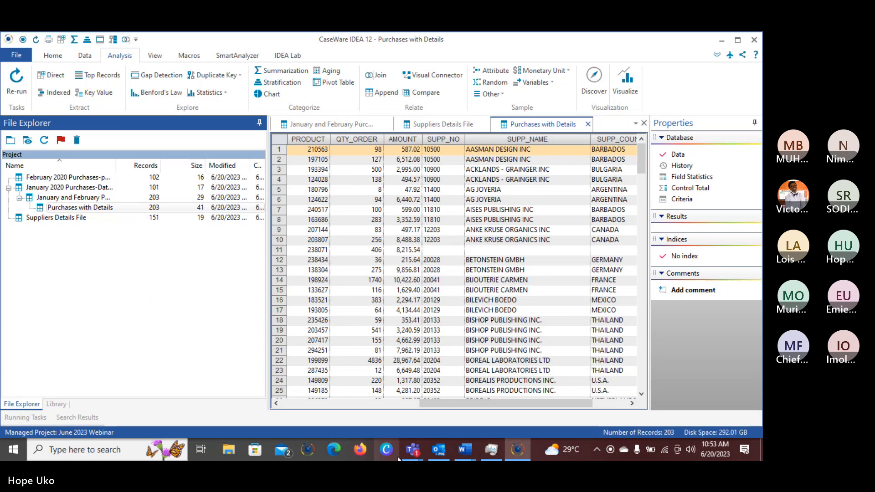
Switch to the Microsoft Teams meeting, unmute the microphone, and minimize the meeting window to return to IDEA
mouse_move(413, 451)
click(435, 396)
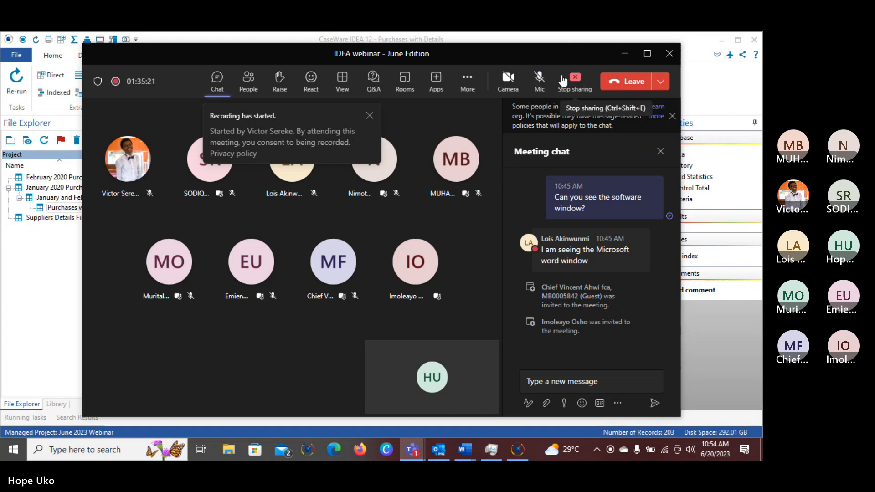
click(540, 87)
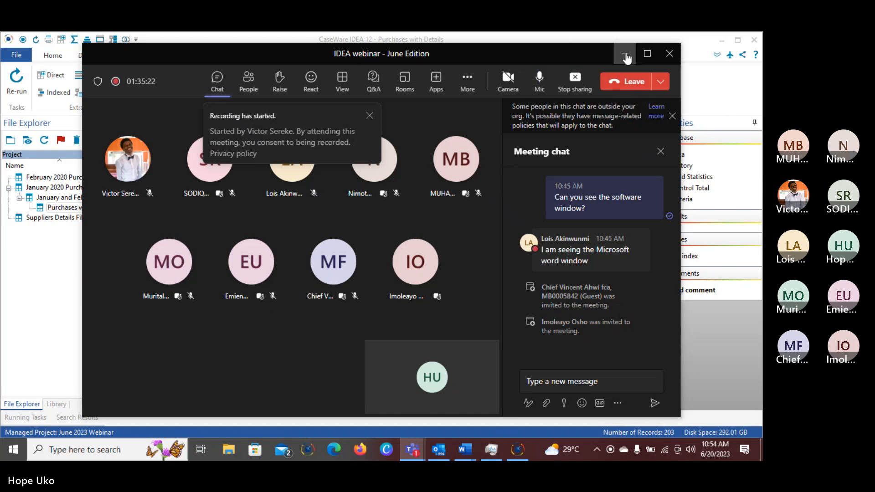
click(626, 55)
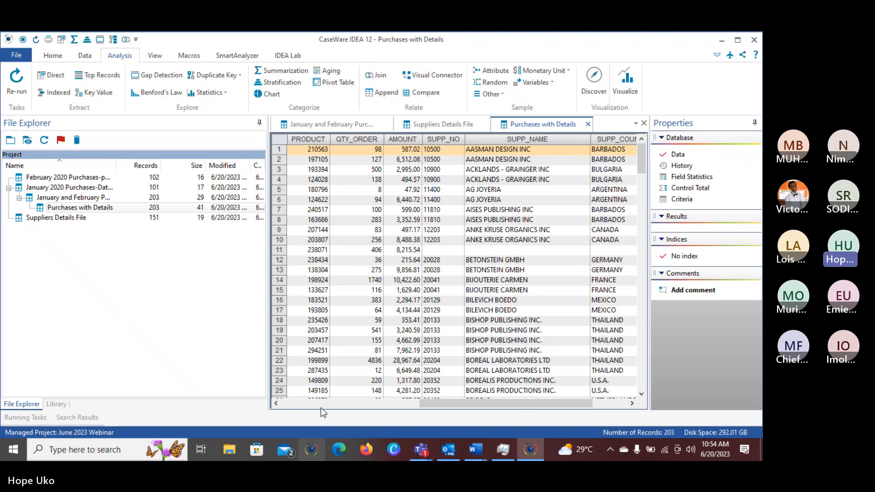
Switch to the Word notes to read the Compare Databases section, and return to IDEA
key(alt+Tab)
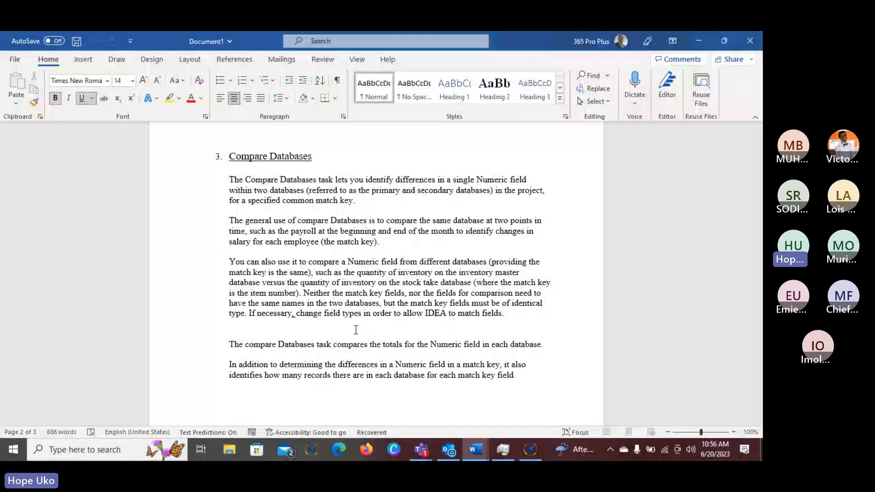
click(531, 450)
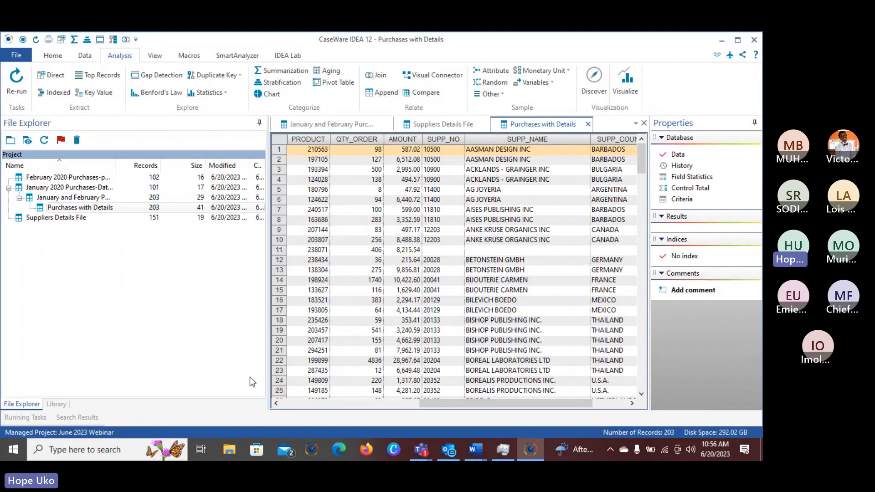
Import the 2010 and 2011 sheets of ED-Purchases-L4.xlsx from the project's source files, checking the 2011 sheet's preview fields
click(56, 405)
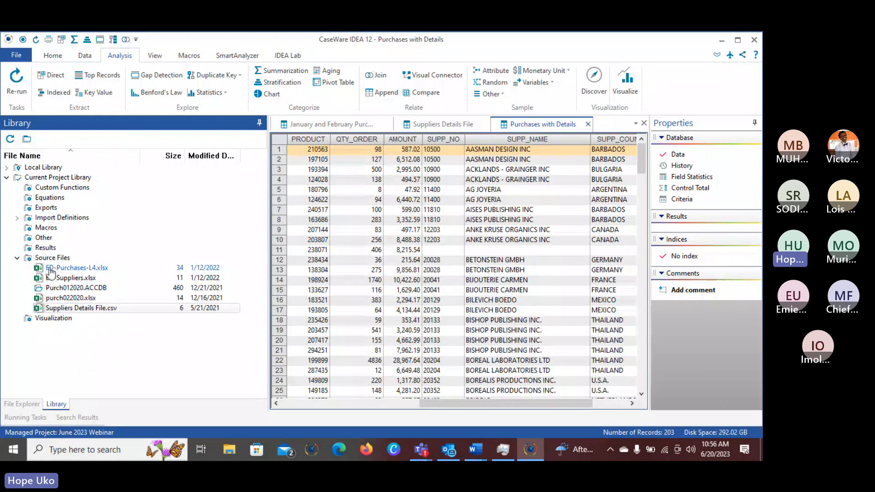
right_click(51, 269)
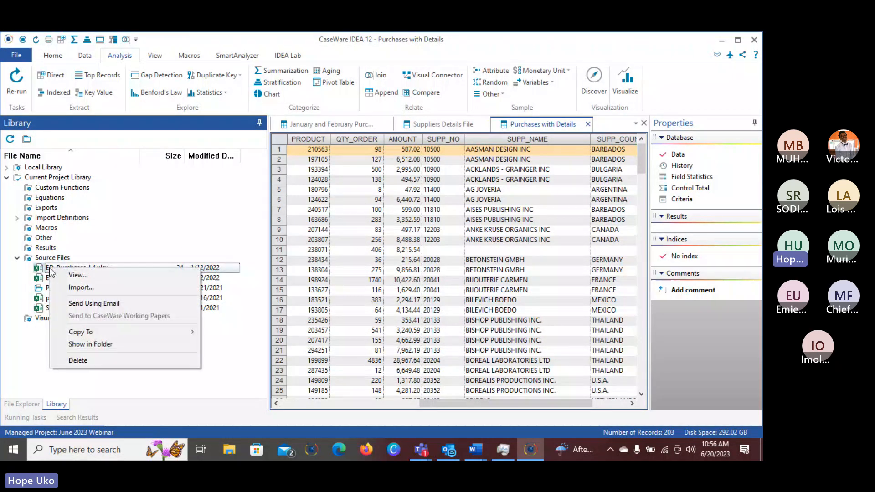
click(73, 288)
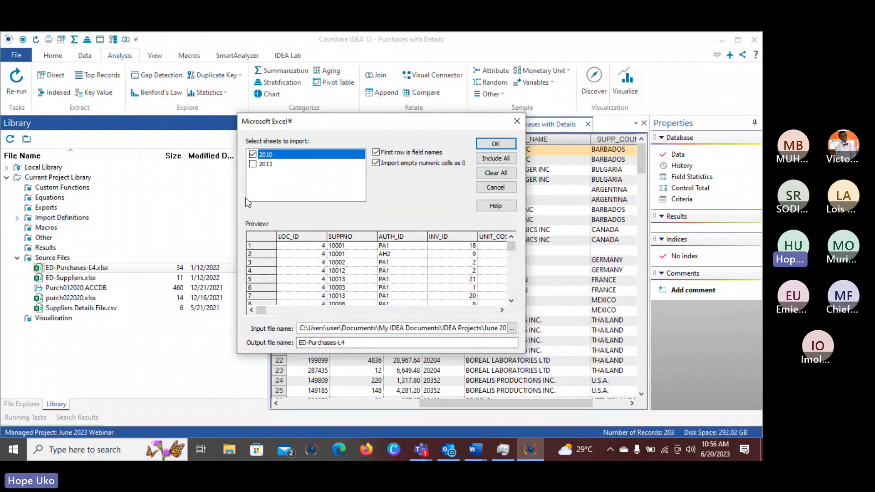
click(253, 164)
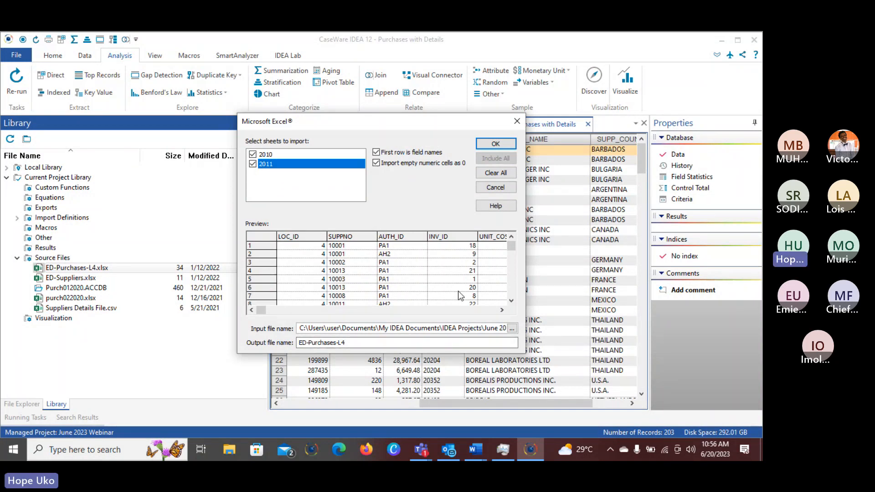
click(502, 310)
click(501, 310)
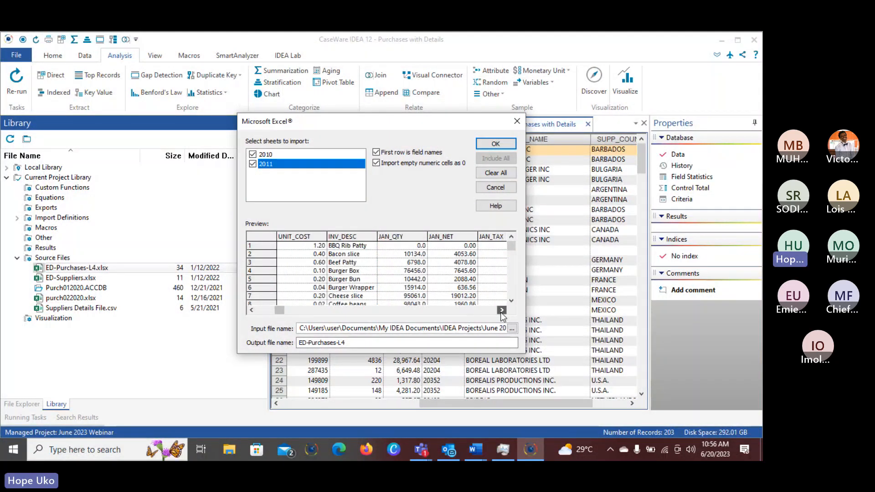
click(502, 309)
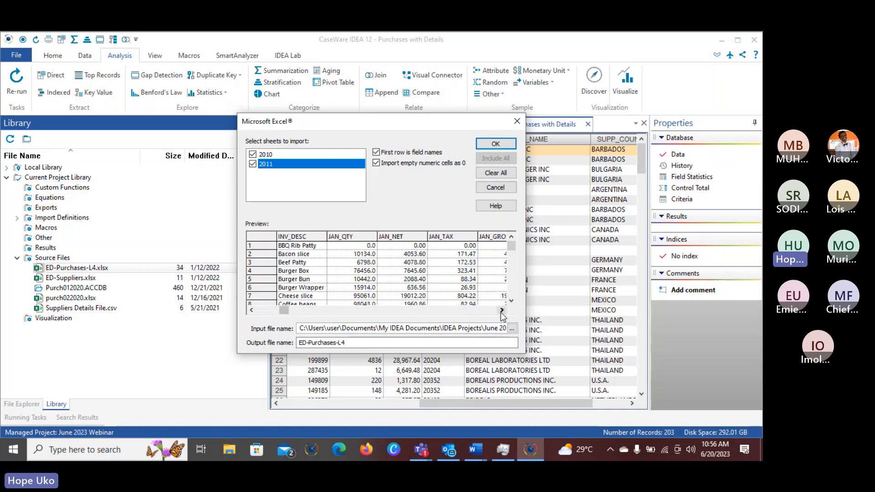
click(495, 144)
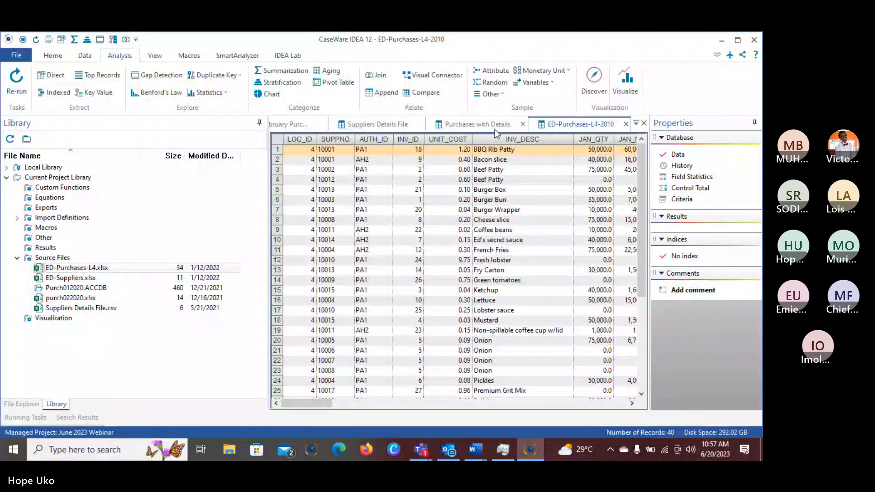
Close the earlier purchase and supplier databases, and open ED-Purchases-L4-2011 alongside the 2010 database
click(490, 127)
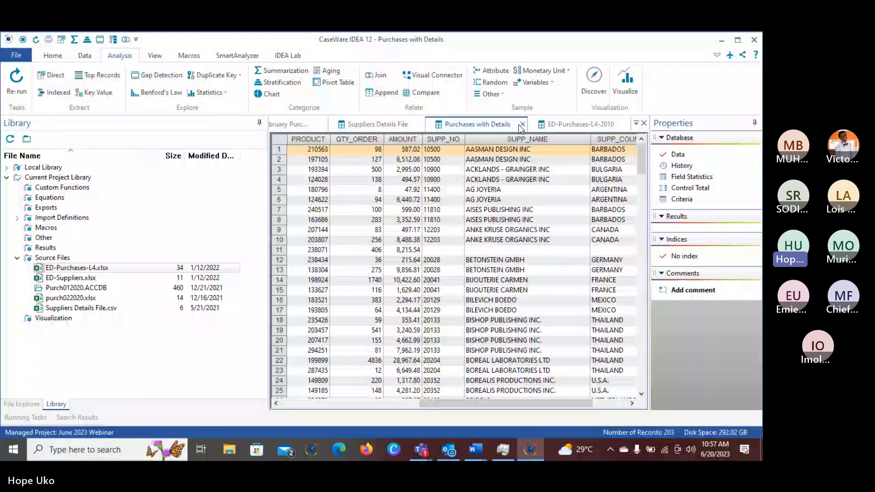
click(523, 125)
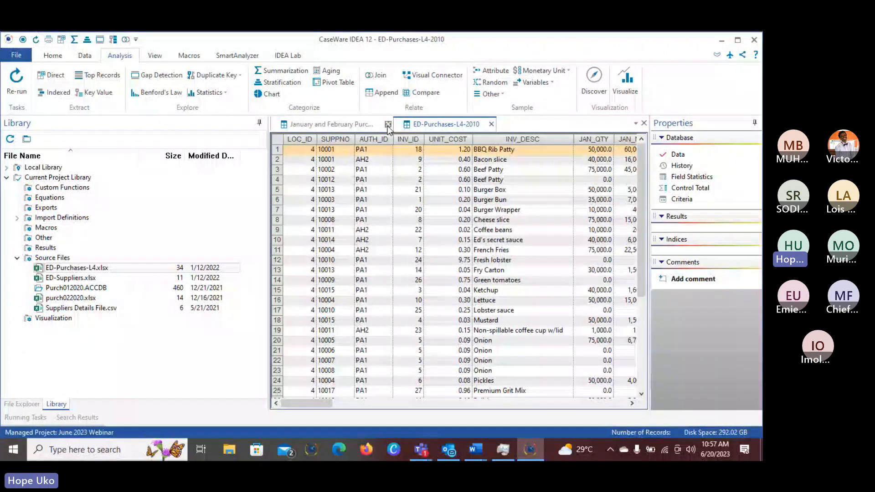
click(17, 405)
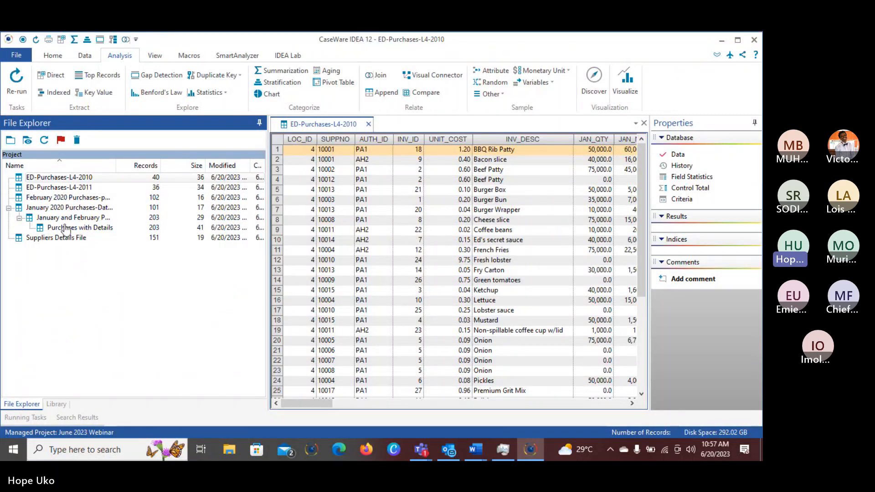
double_click(59, 187)
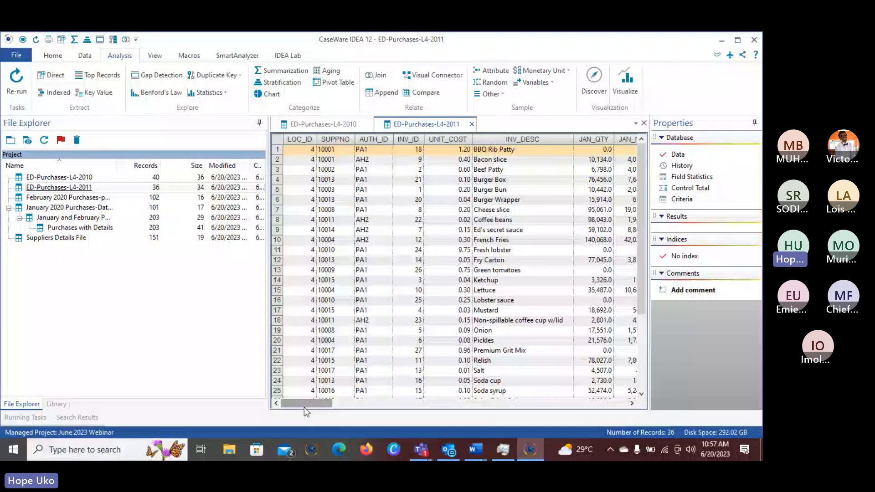
Examine the monthly quantity, net, tax and gross fields across the ED-Purchases-L4-2011 database
drag(305, 405, 600, 405)
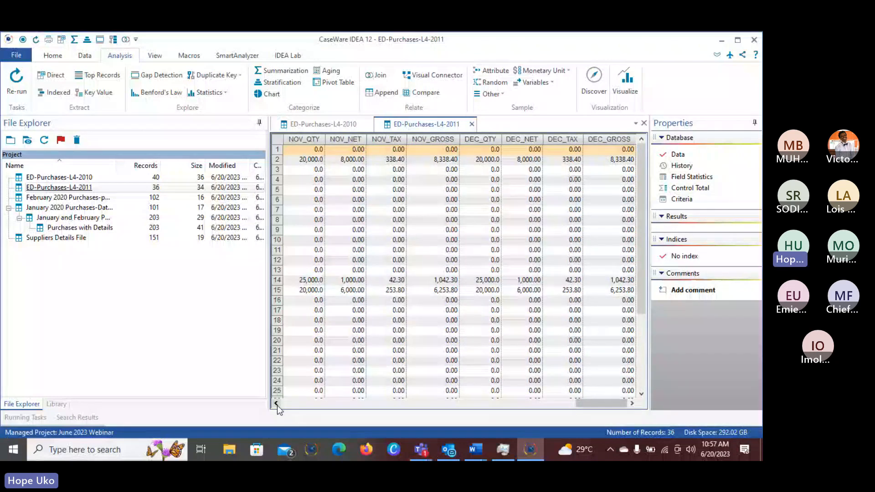
click(276, 404)
click(276, 403)
click(276, 403)
click(277, 403)
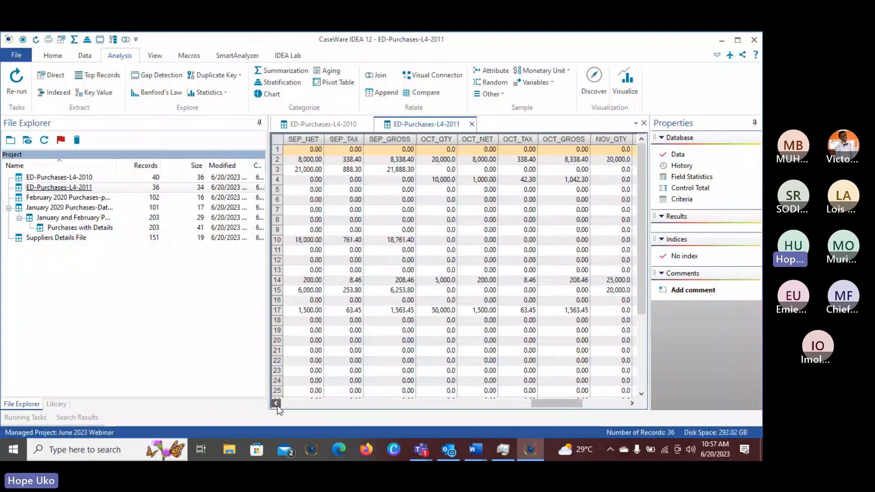
click(276, 403)
click(276, 404)
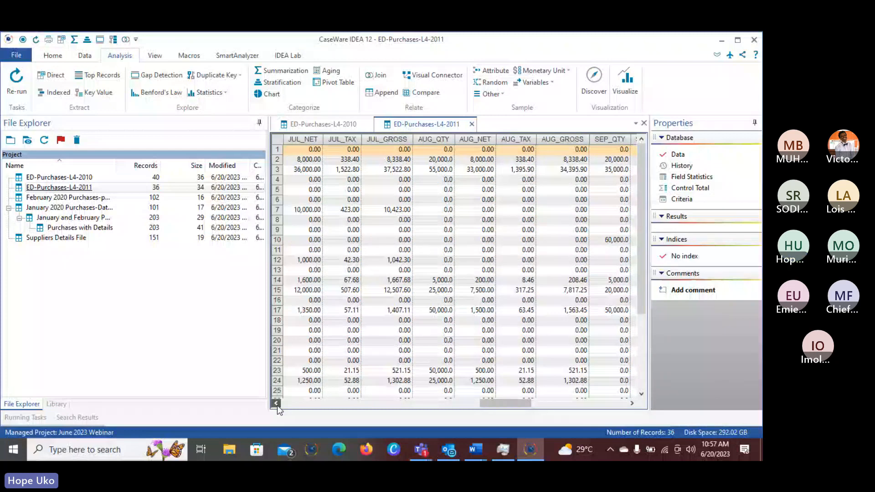
click(276, 403)
click(276, 404)
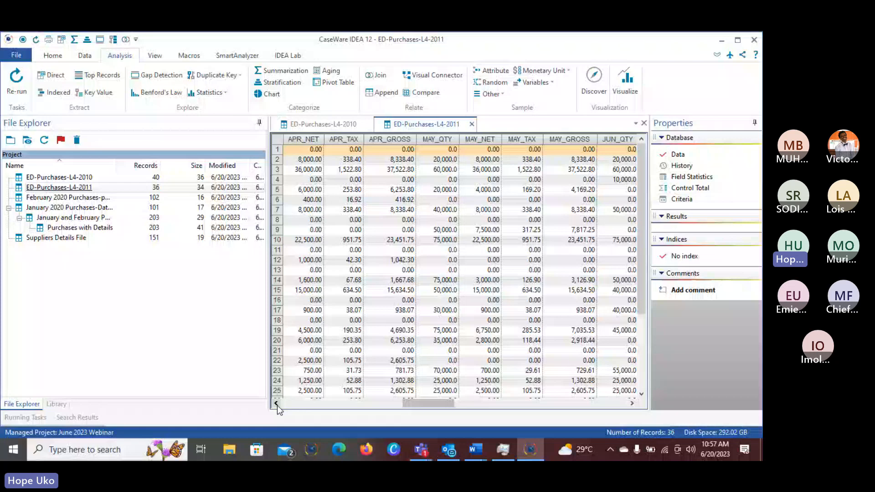
drag(446, 403, 613, 403)
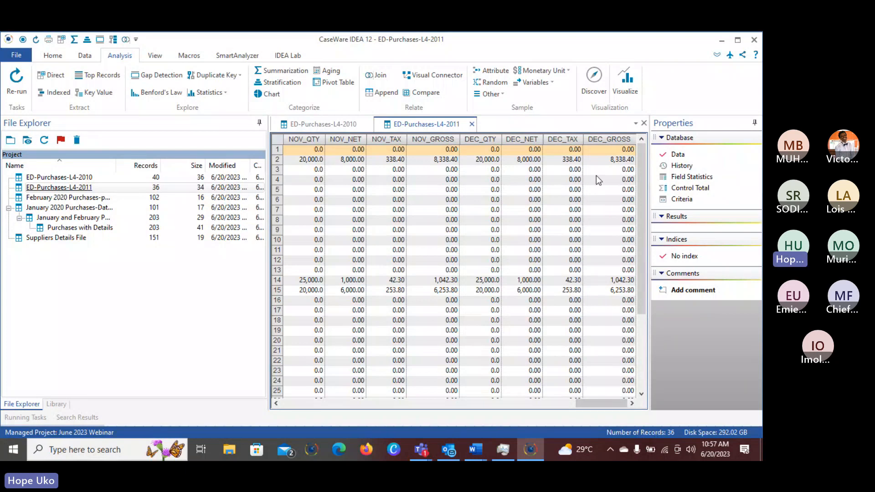
Define a new virtual numeric field named TOTAL_GROSS with 2 decimals for the ED-Purchases-L4-2011 database
right_click(595, 150)
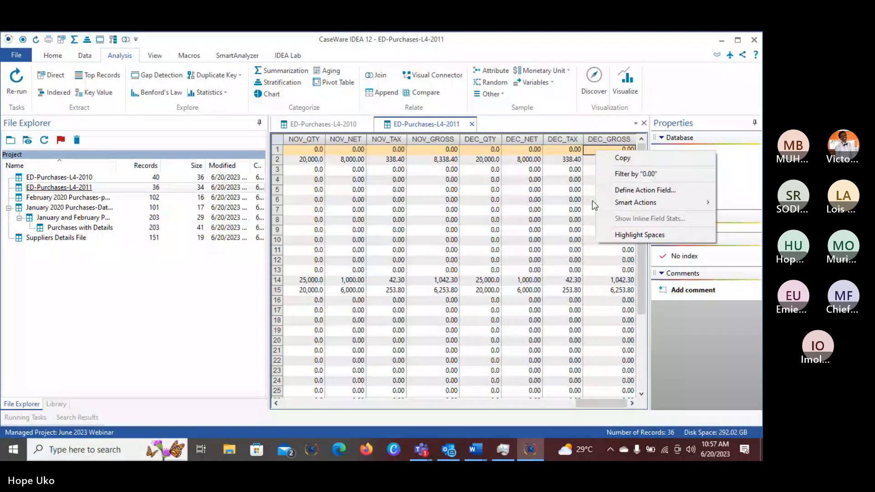
click(592, 250)
click(85, 57)
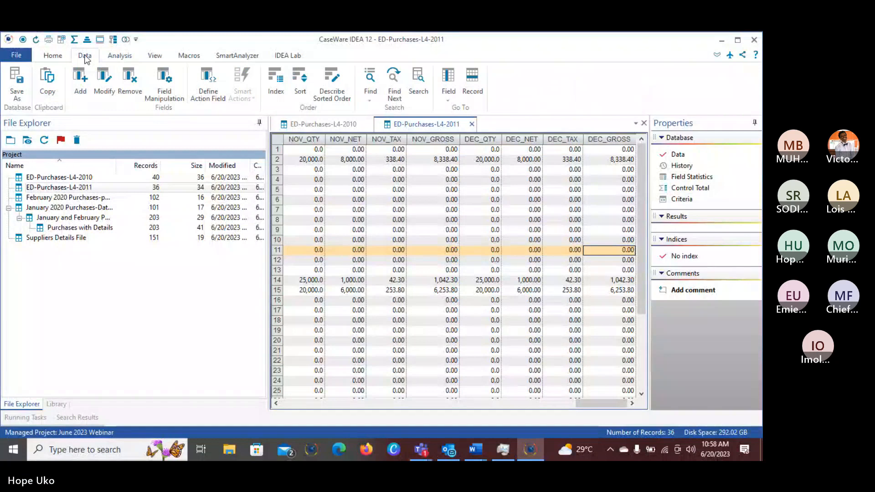
click(81, 82)
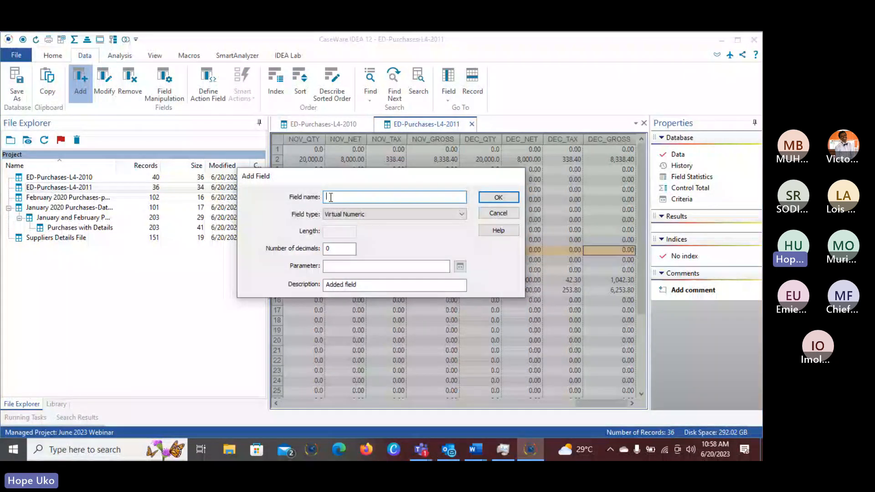
text(TOTA)
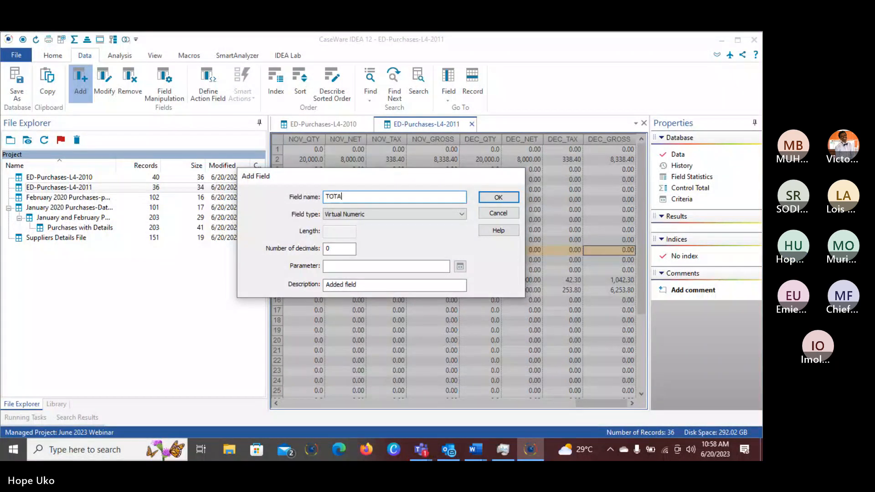
text(L GROSS)
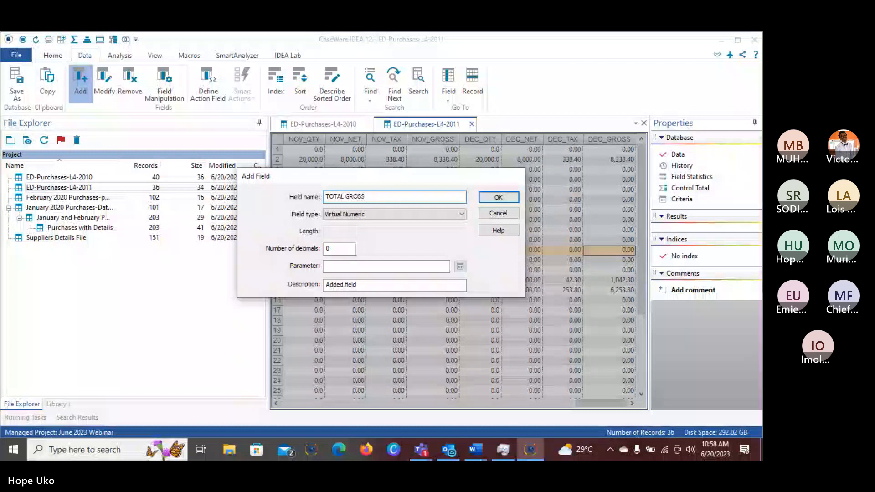
click(332, 249)
double_click(326, 250)
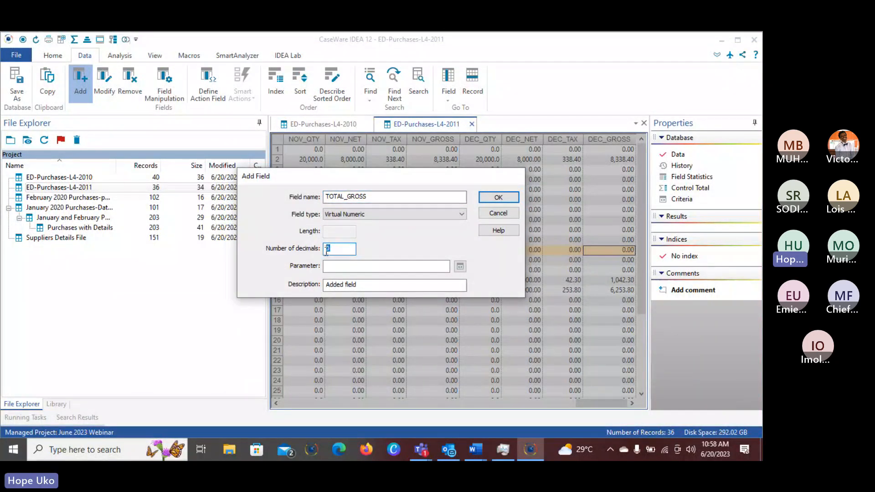
text(2)
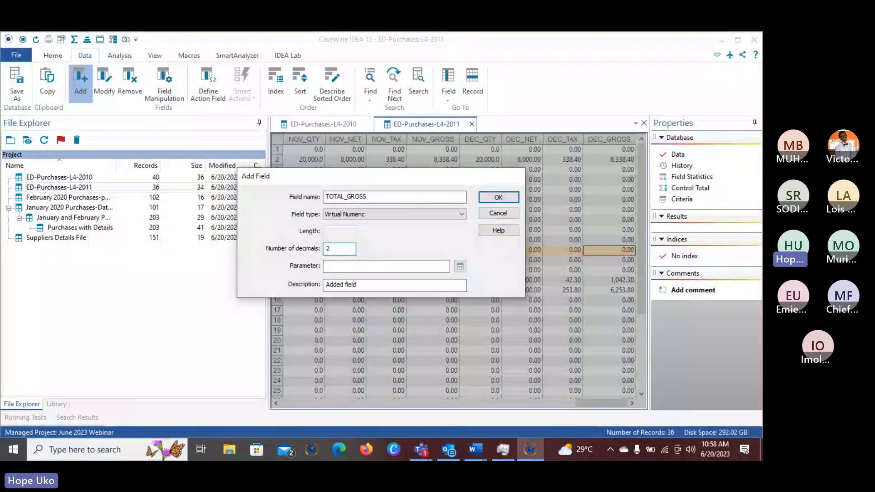
Begin the TOTAL_GROSS field's equation in the Equation Editor with JAN_GROSS + FEB_GROSS + MAR_GROSS
click(460, 267)
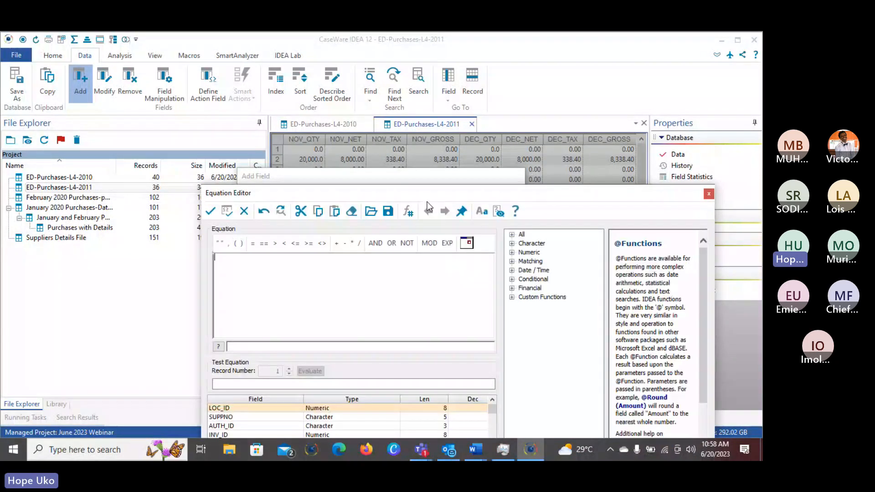
drag(425, 192, 385, 105)
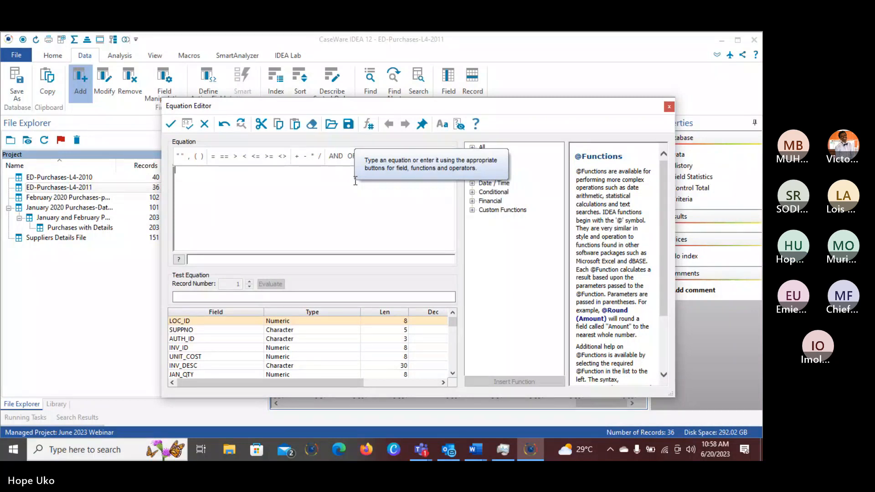
text(J)
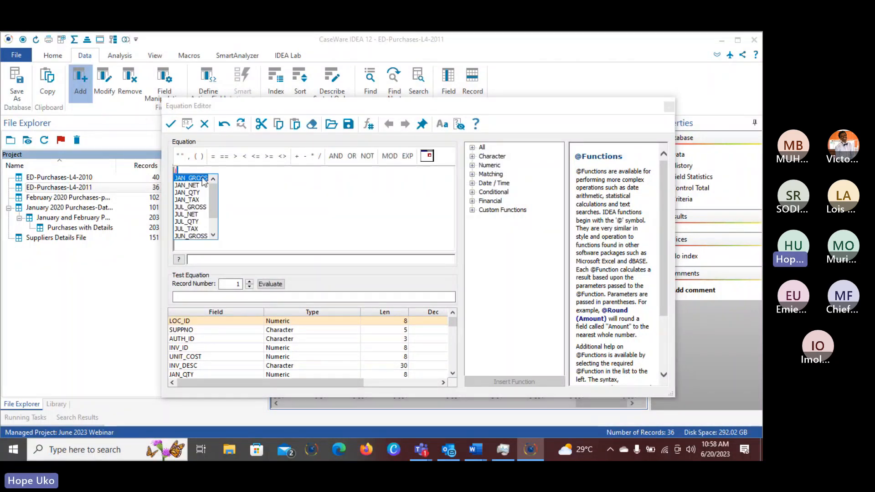
double_click(203, 178)
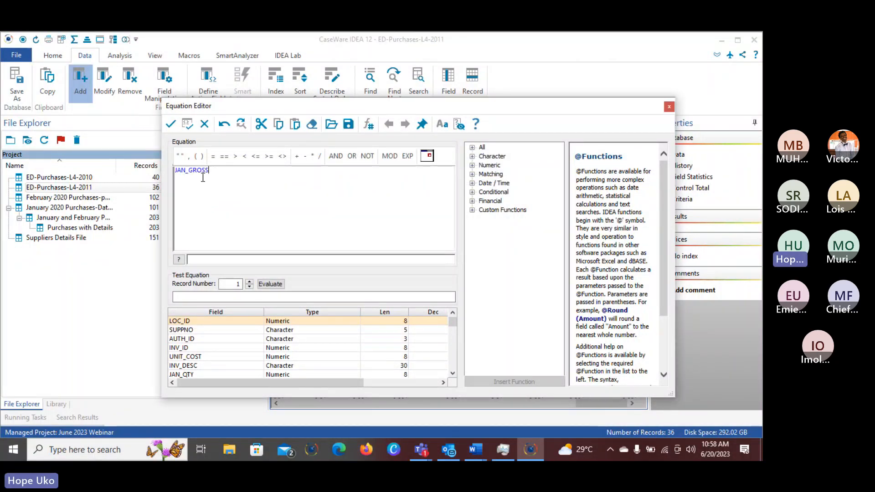
click(296, 158)
text(F)
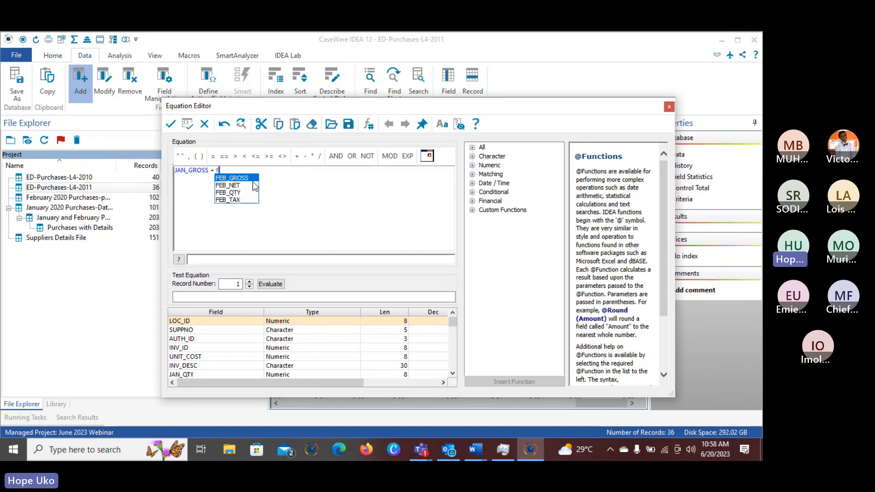
key(Return)
click(296, 158)
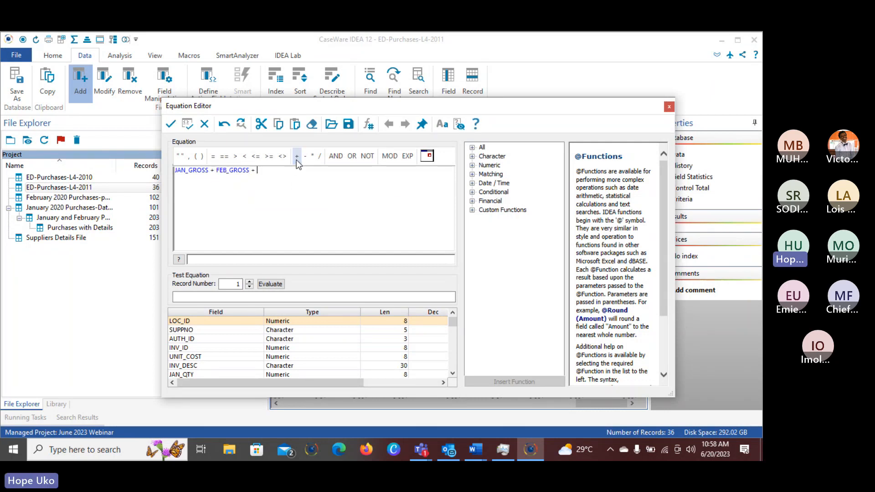
text(M)
key(Return)
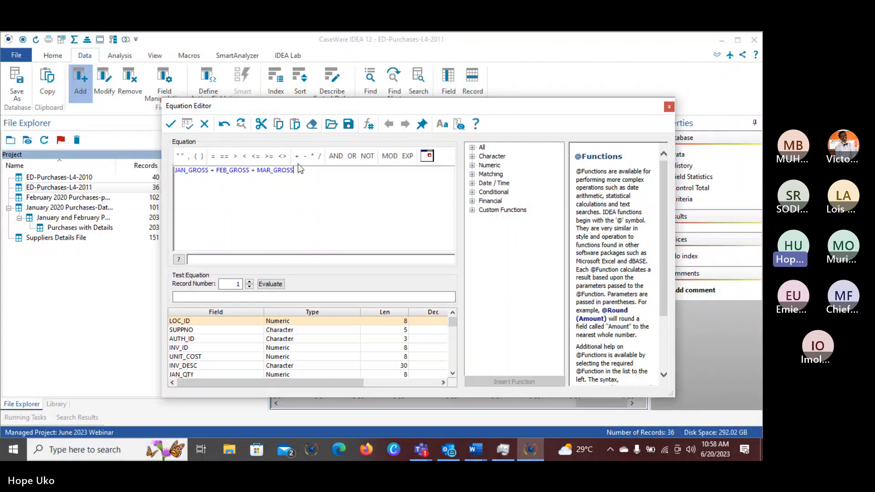
Extend the TOTAL_GROSS equation by adding APR_GROSS, MAY_GROSS and JUN_GROSS to the sum
click(297, 157)
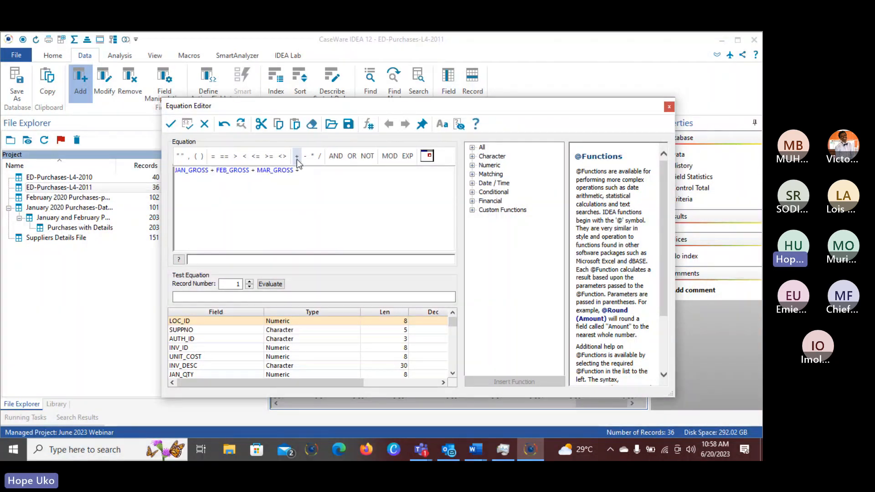
text(a)
click(316, 180)
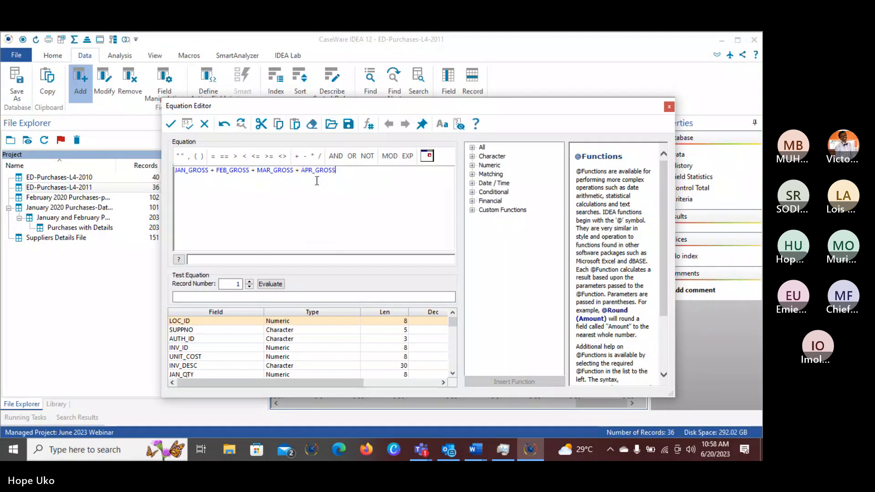
click(297, 156)
text(m)
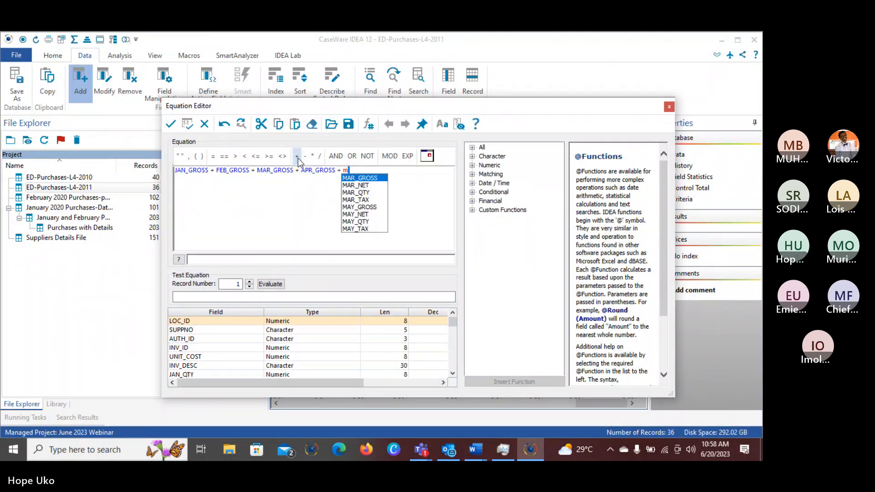
click(358, 207)
click(297, 156)
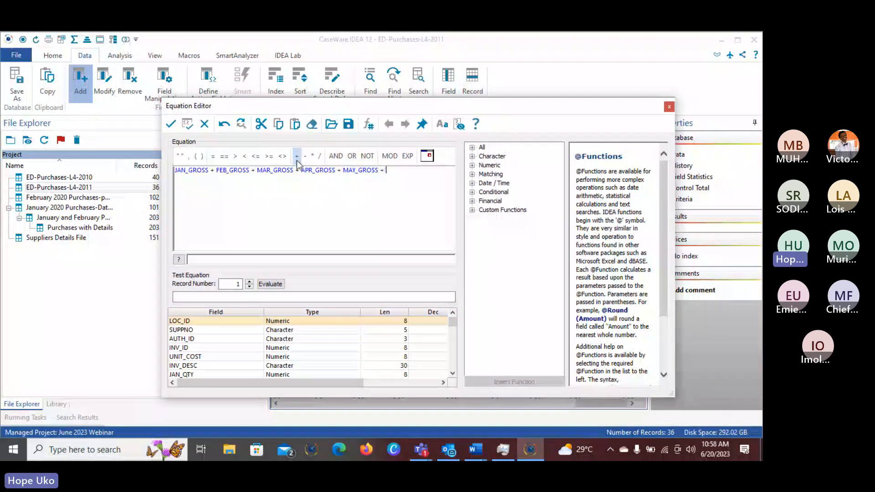
text(j)
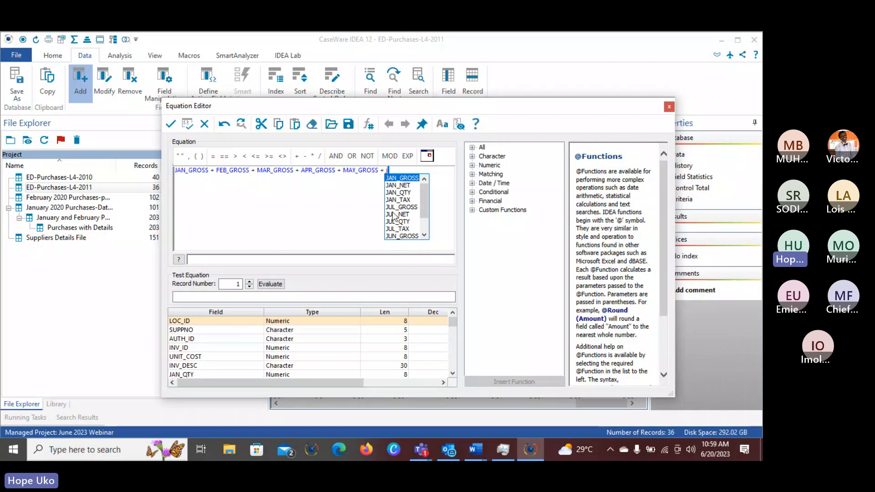
double_click(401, 236)
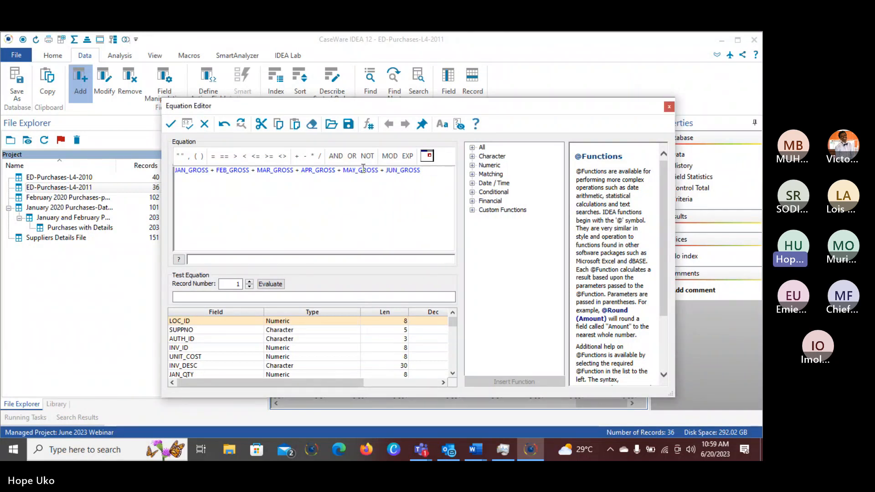
Add the third-quarter fields JUL_GROSS, AUG_GROSS and SEP_GROSS to the TOTAL_GROSS equation
click(297, 157)
text(j)
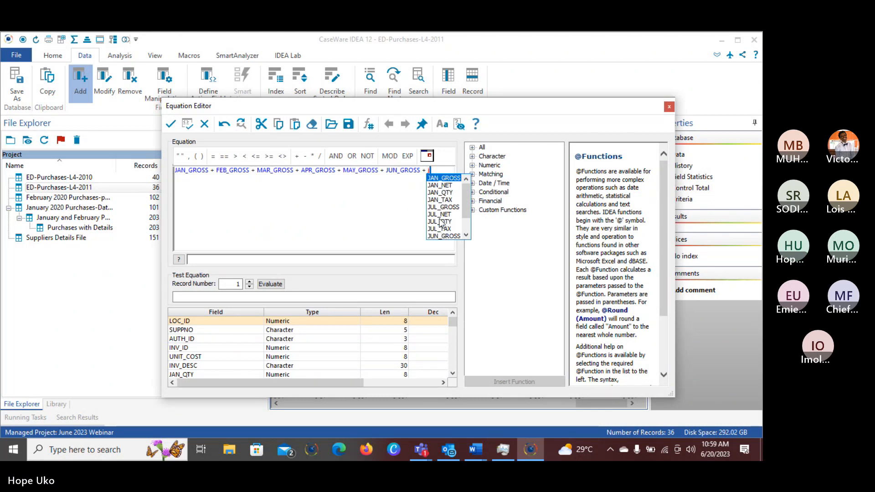
click(443, 207)
click(297, 157)
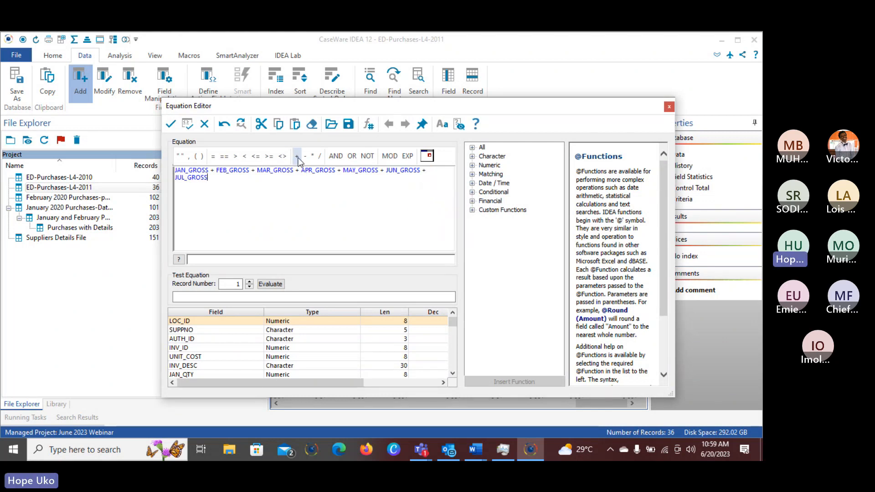
text(a)
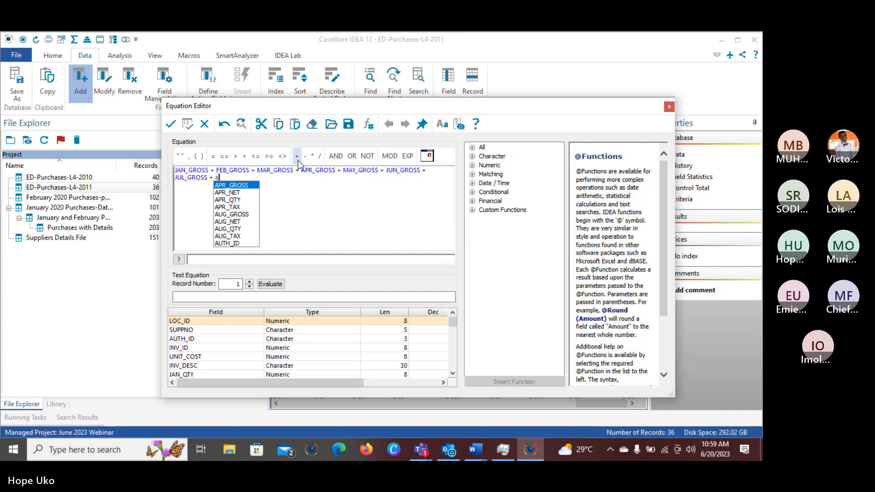
click(250, 213)
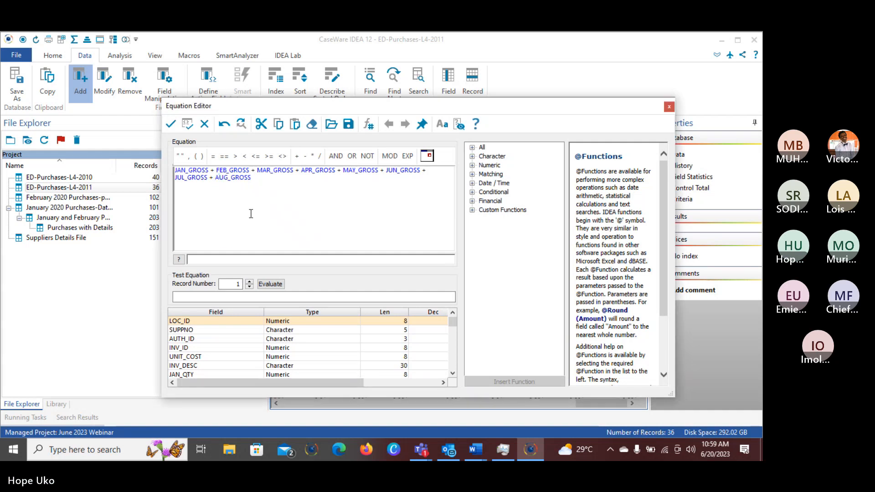
click(296, 157)
text(s)
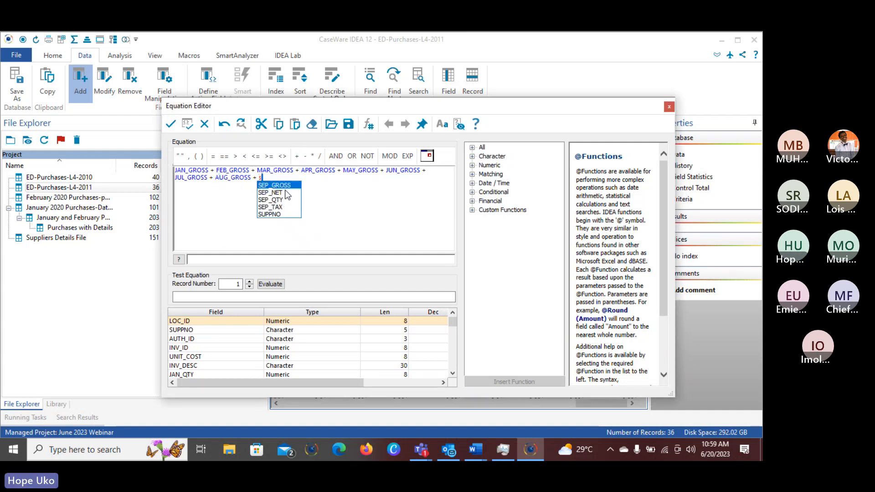
double_click(286, 186)
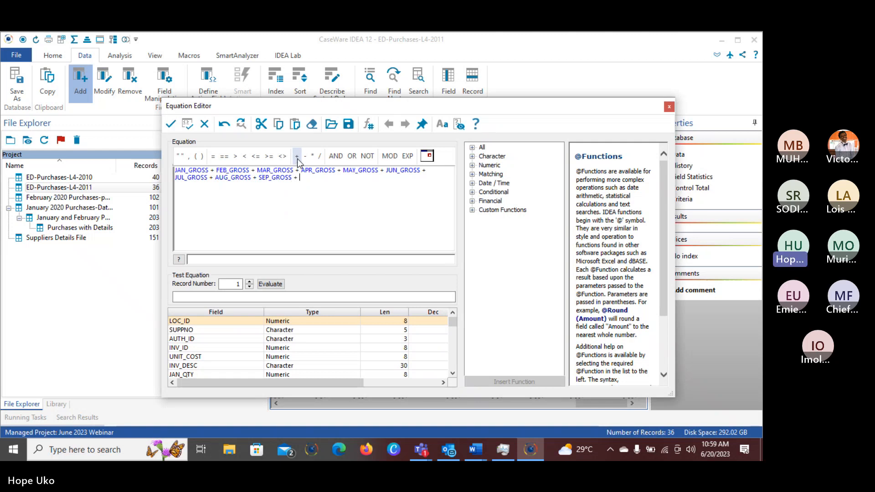
Complete the TOTAL_GROSS equation by adding OCT_GROSS, NOV_GROSS and DEC_GROSS
text(o)
double_click(315, 186)
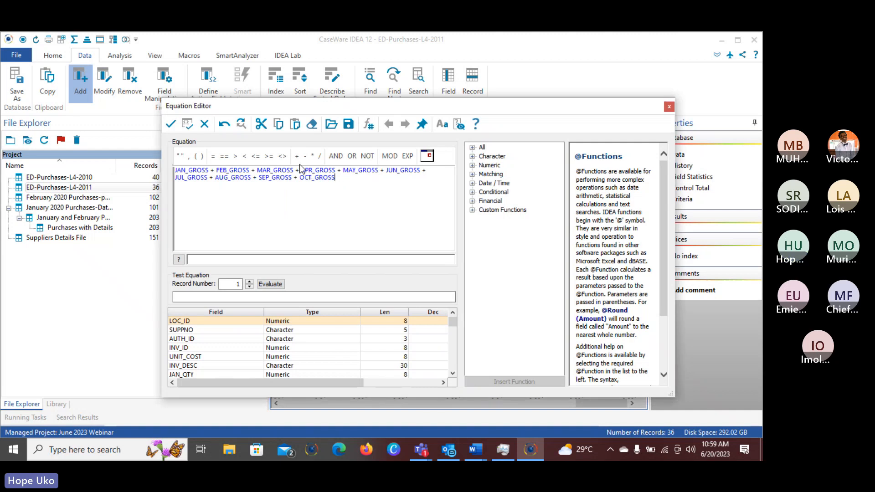
click(296, 157)
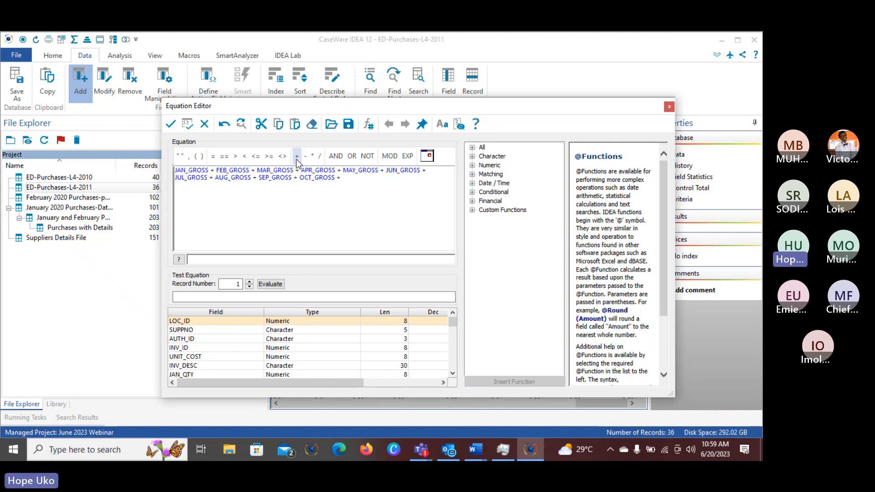
text(n)
double_click(351, 186)
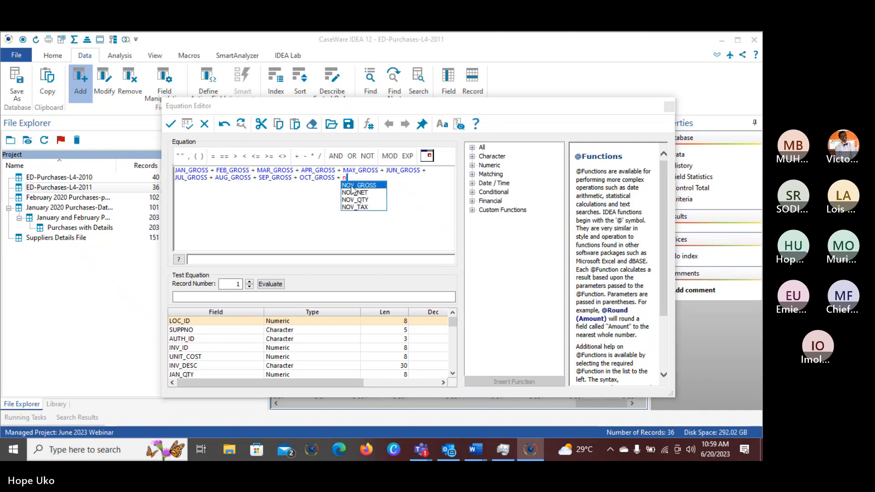
click(299, 159)
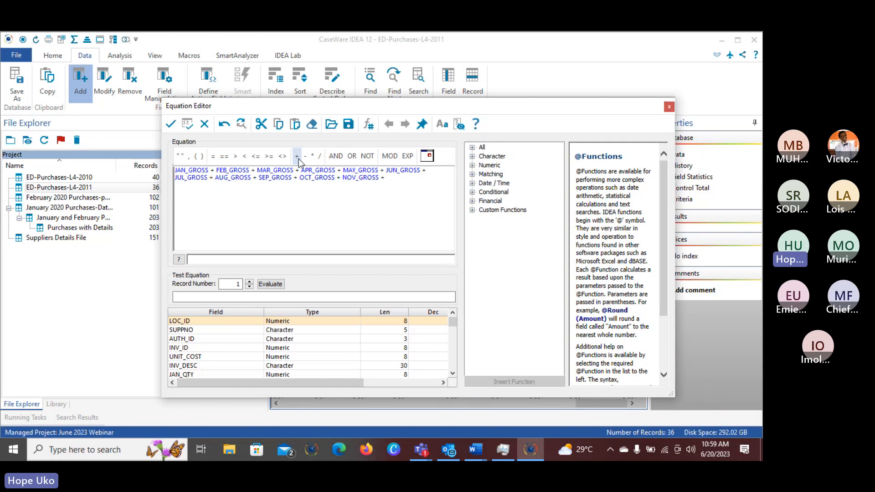
text(d)
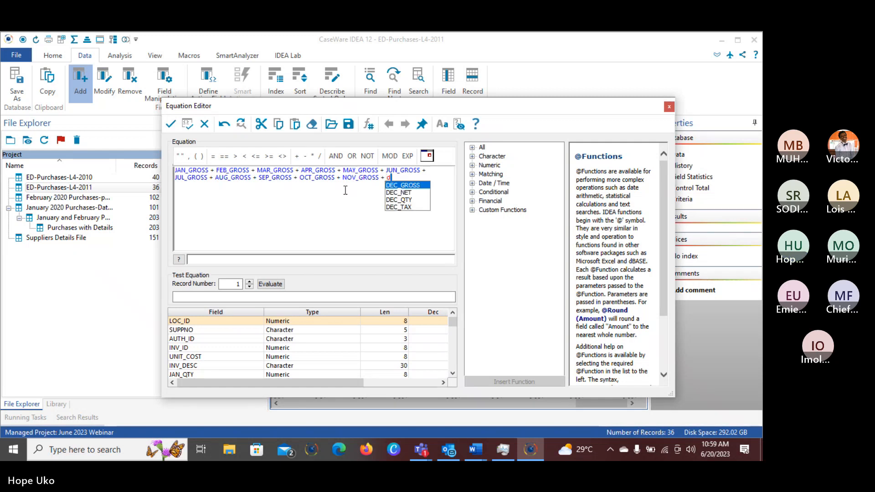
click(414, 185)
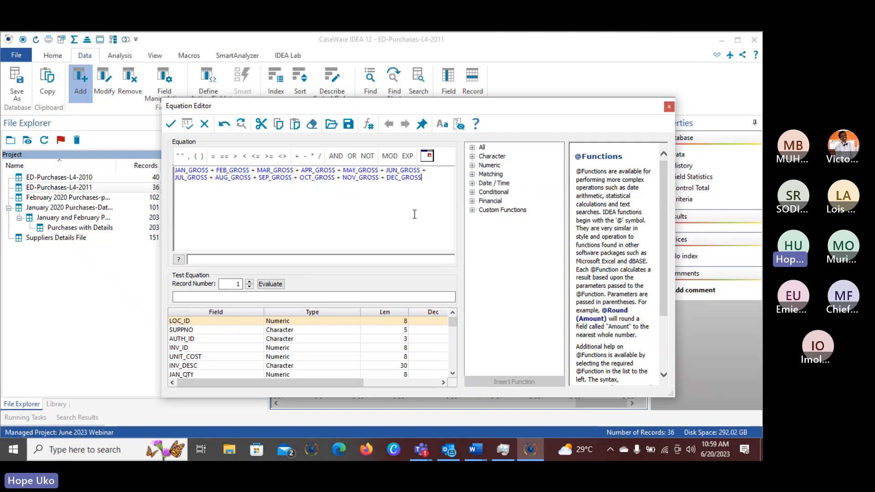
Validate the twelve-month gross equation and copy its full text for reuse
click(188, 124)
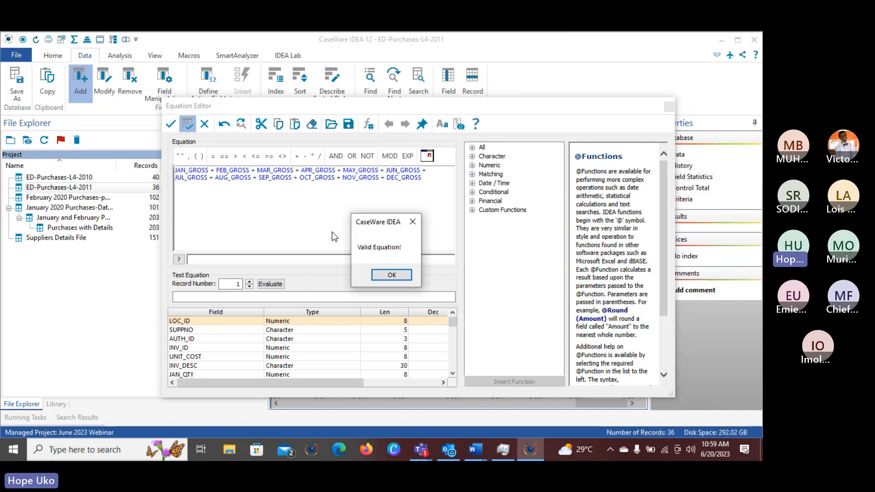
click(391, 275)
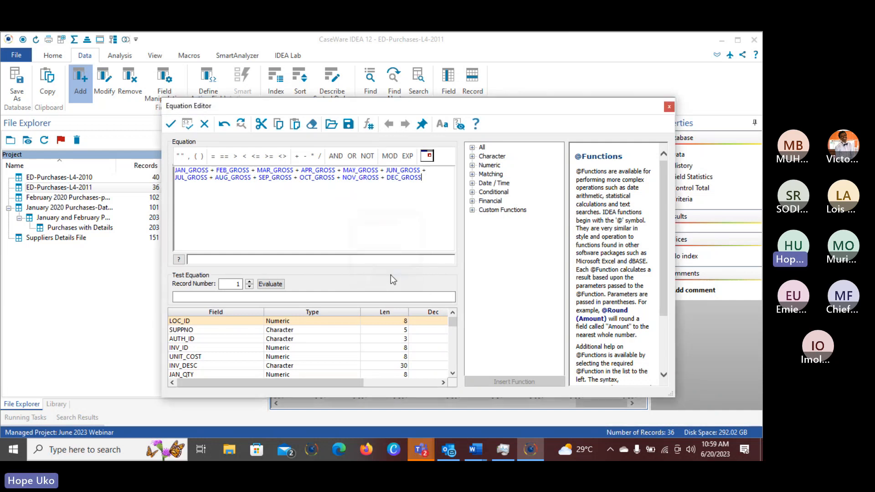
drag(174, 170, 438, 182)
key(ctrl+c)
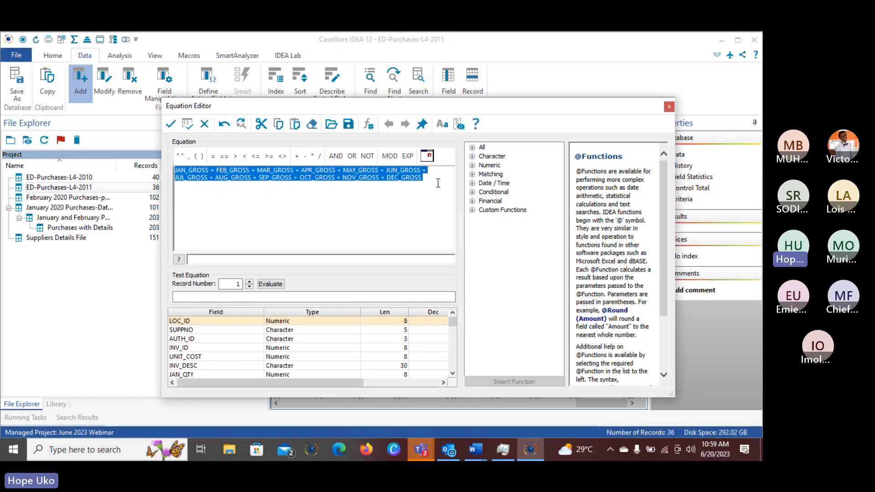
Accept the equation, create the TOTAL_GROSS field in ED-Purchases-L4-2011 and check its new column
click(170, 123)
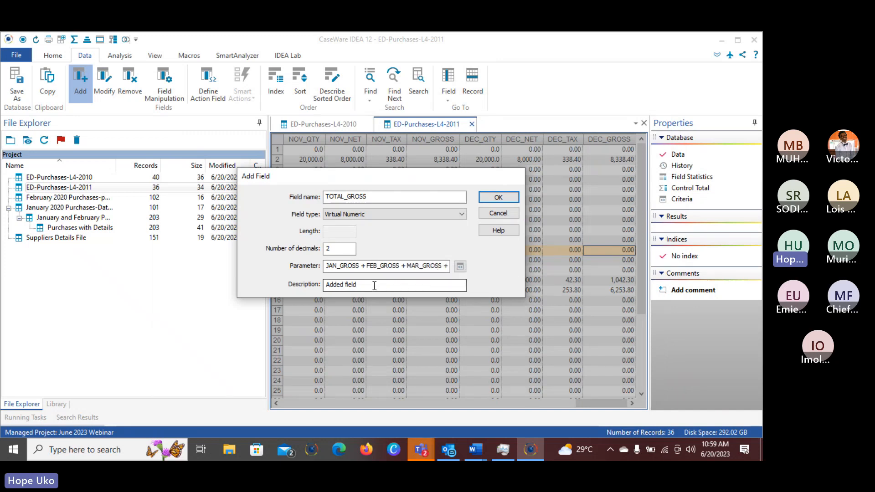
click(491, 200)
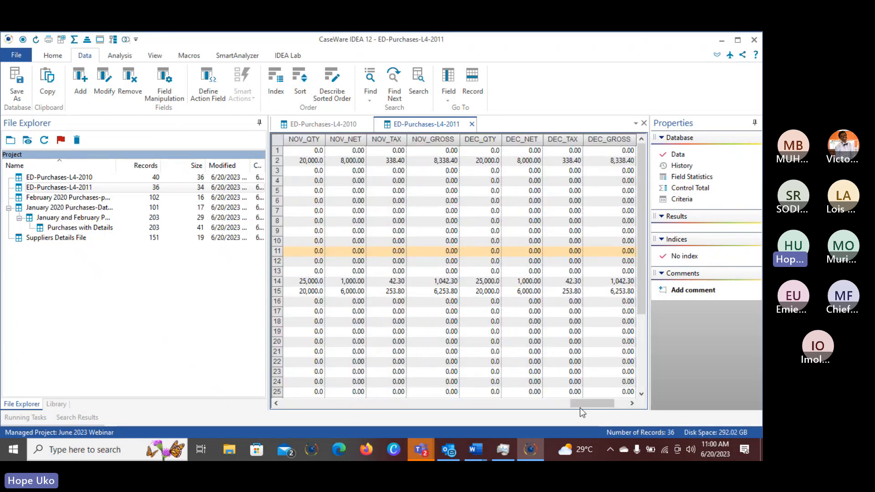
drag(580, 404, 593, 404)
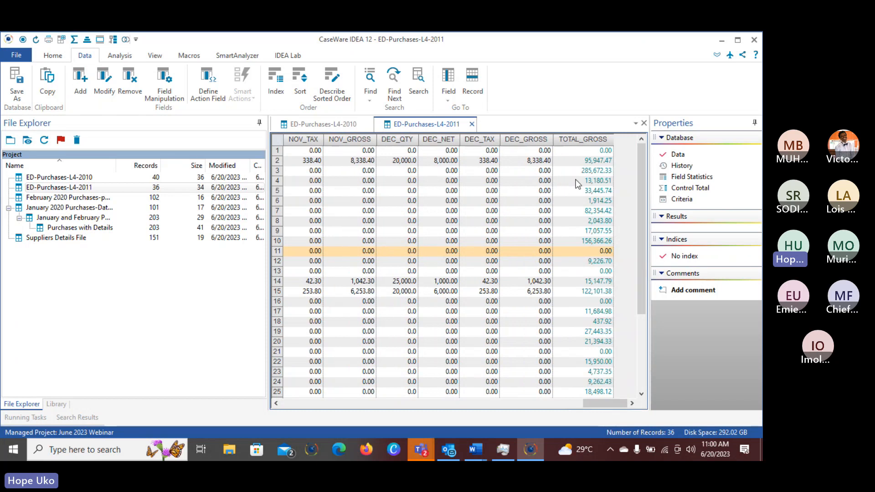
mouse_move(582, 138)
In ED-Purchases-L4-2010, define a new virtual numeric field named TOTAL_GROSS with 2 decimals
click(351, 125)
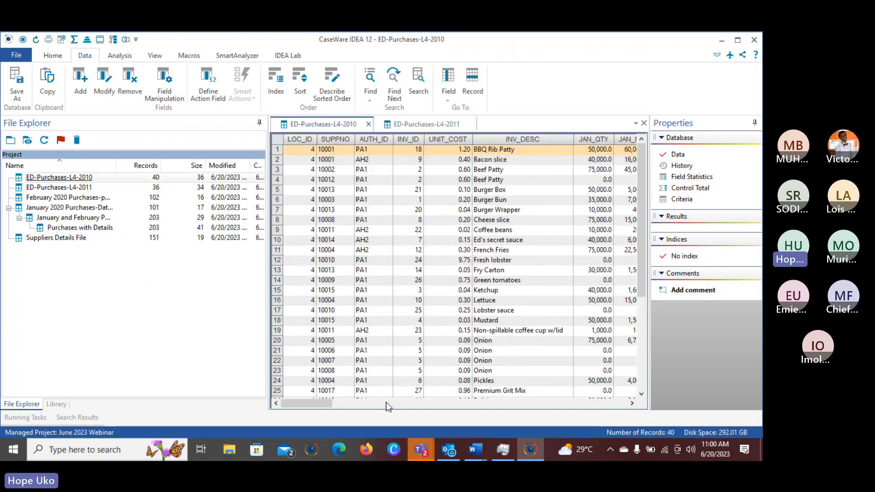
drag(321, 403, 618, 409)
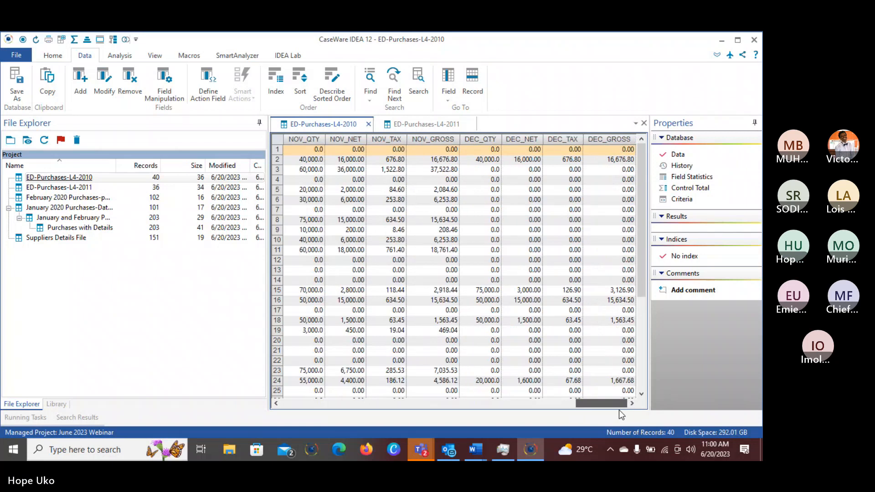
click(80, 84)
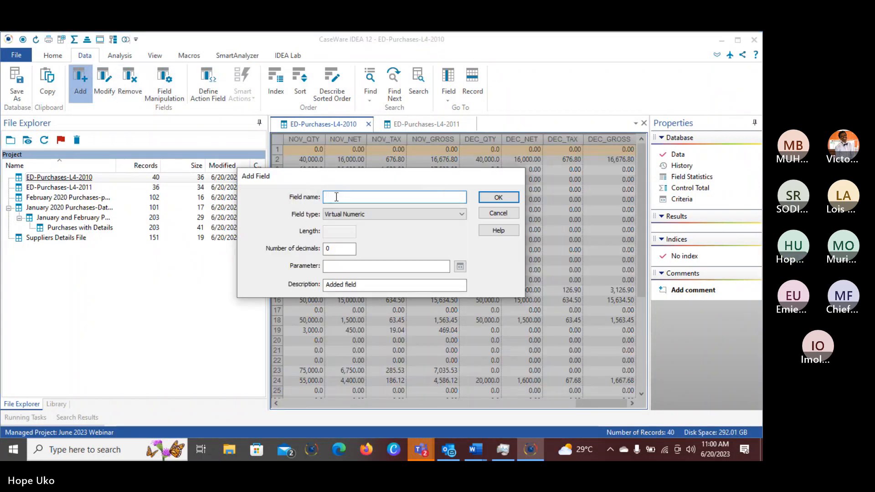
text(TOTAL GROSS)
click(327, 249)
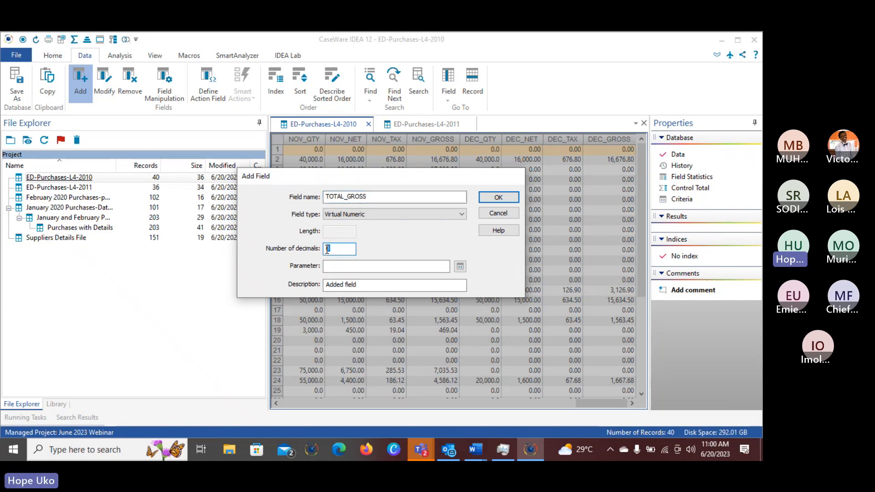
Paste the copied twelve-month gross equation as the field's parameter, validate it, and create TOTAL_GROSS in ED-Purchases-L4-2010
click(457, 266)
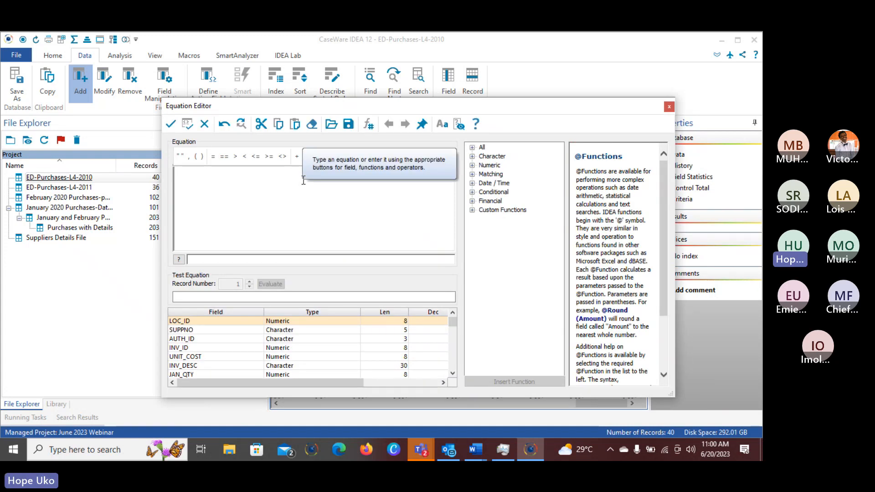
key(ctrl+v)
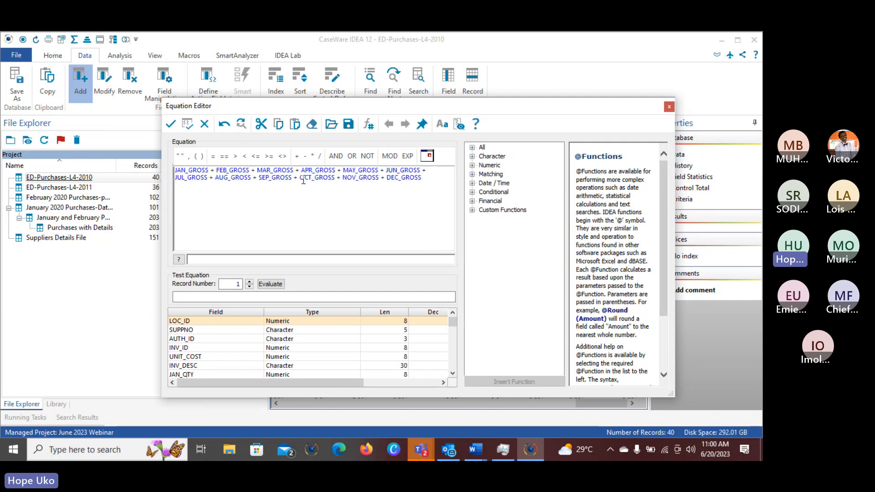
click(187, 124)
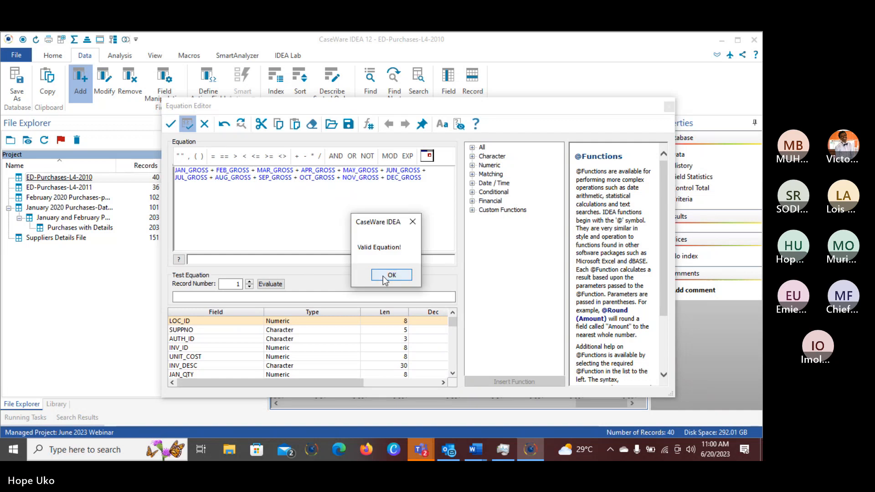
click(391, 275)
click(171, 123)
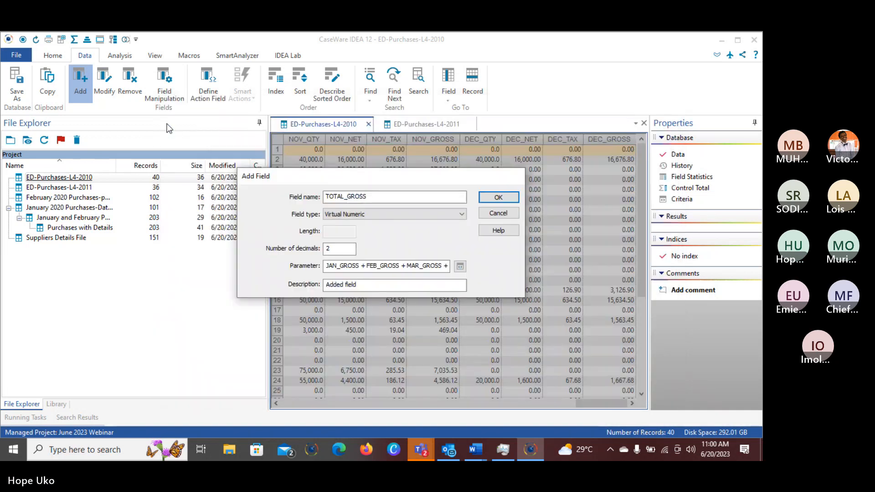
click(499, 198)
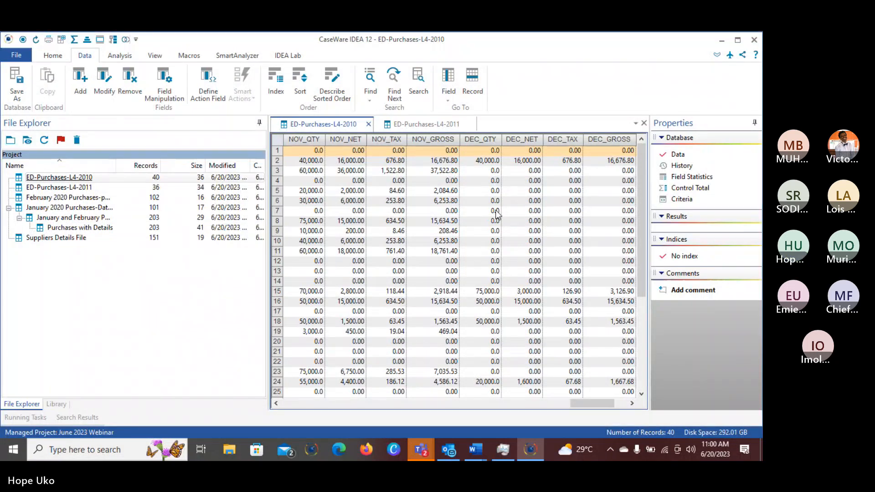
drag(587, 404, 620, 407)
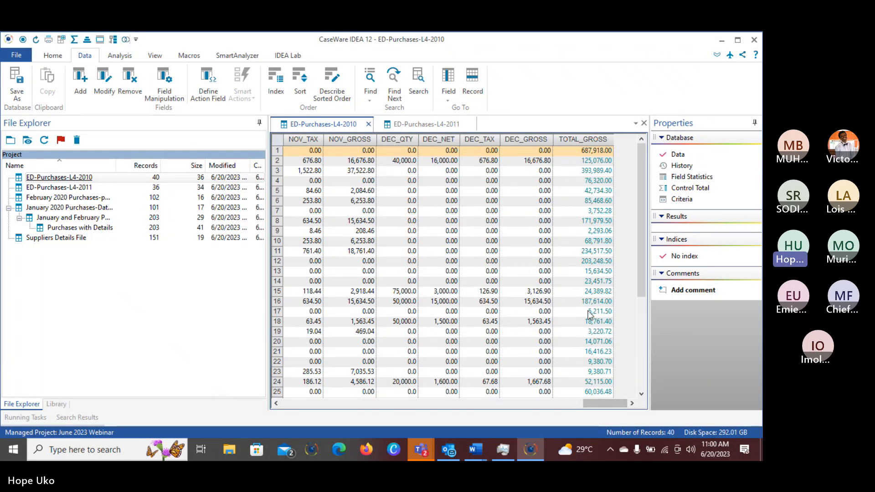
Start a database comparison with ED-Purchases-L4-2011 as the primary database and TOTAL_GROSS as its total field
click(407, 124)
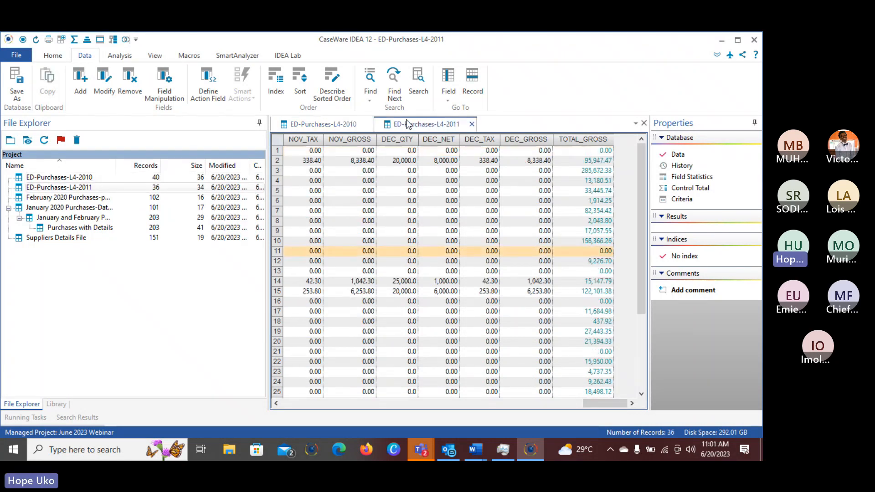
click(116, 56)
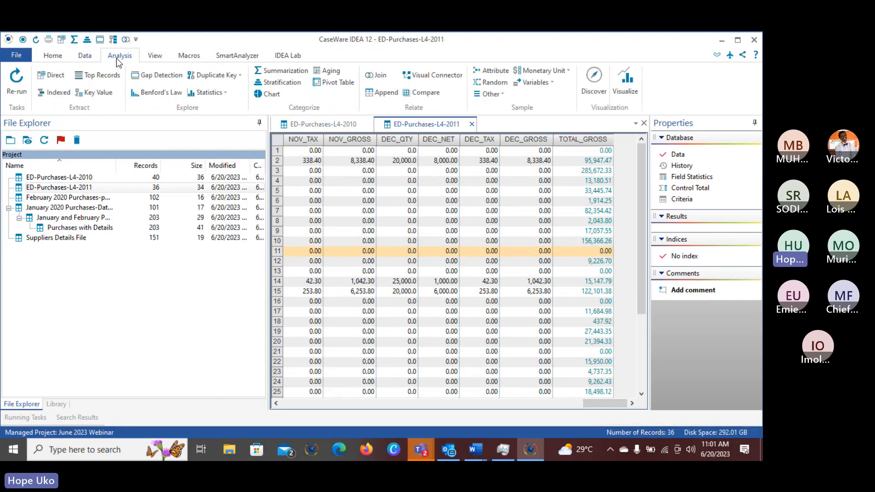
click(426, 93)
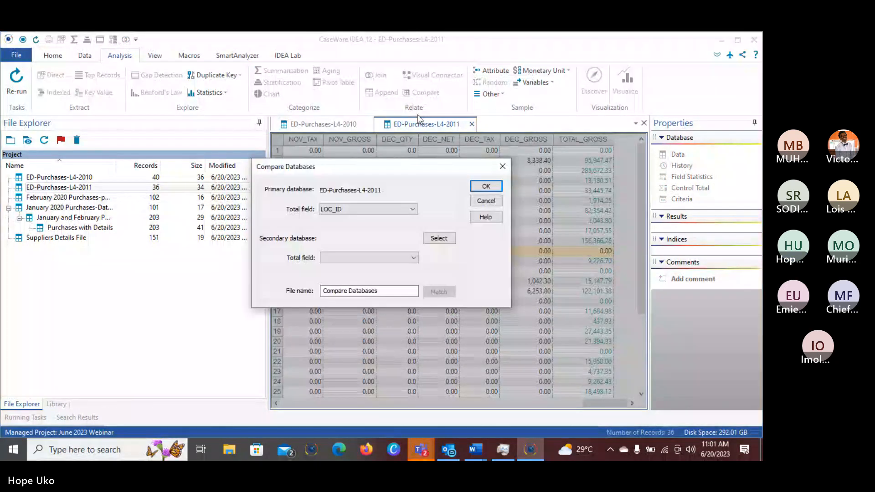
click(412, 210)
drag(412, 228, 385, 397)
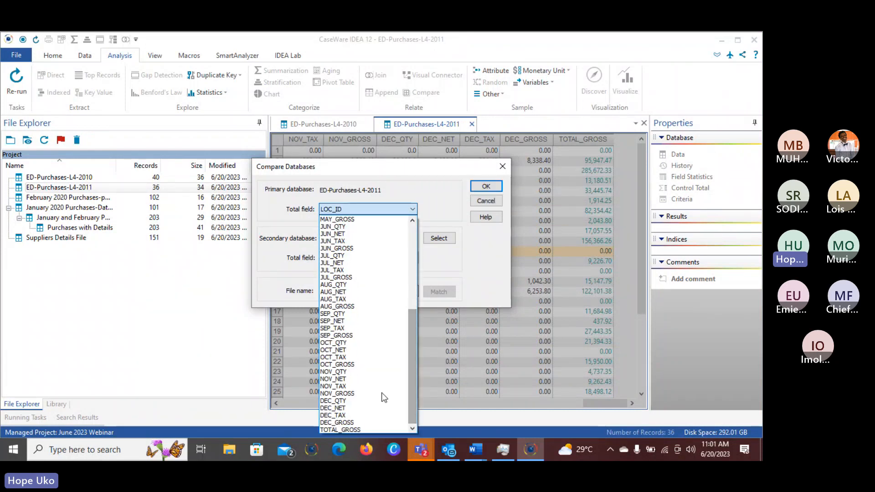
click(365, 429)
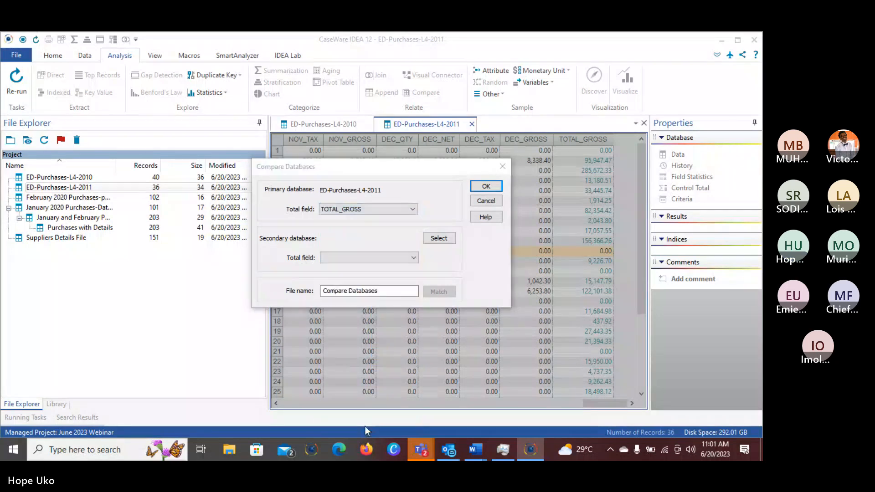
Choose ED-Purchases-L4-2010 as the secondary database for the comparison
click(439, 239)
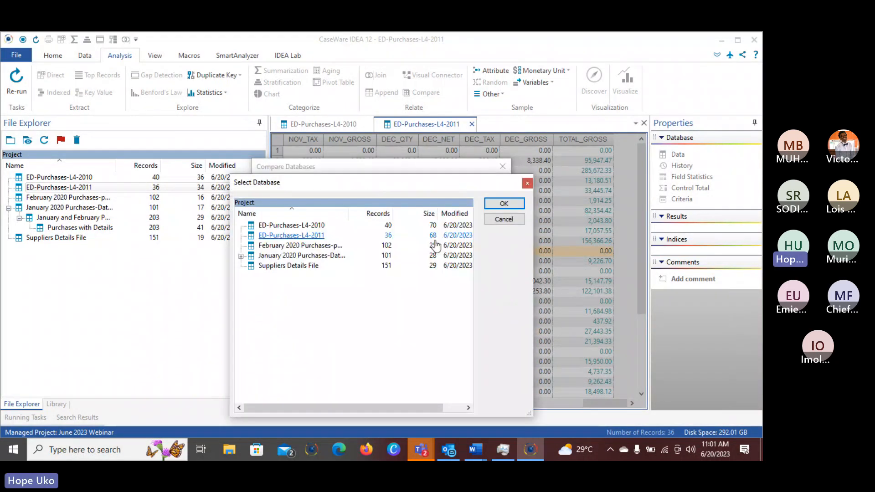
click(290, 228)
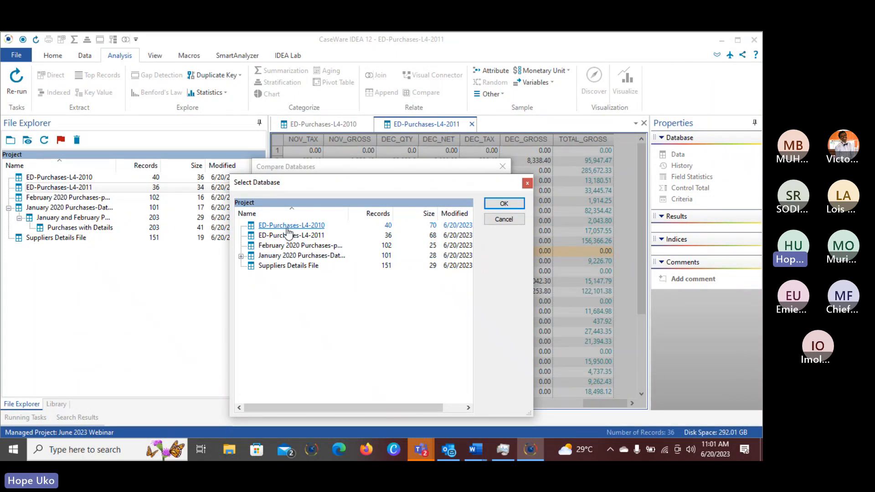
click(288, 228)
click(490, 203)
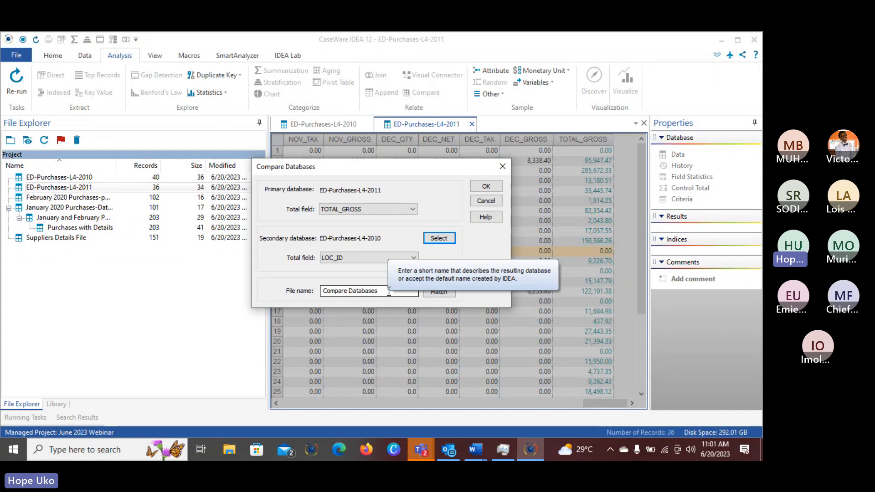
Replace the comparison's default file name with "Purchases 20"
drag(389, 292, 323, 297)
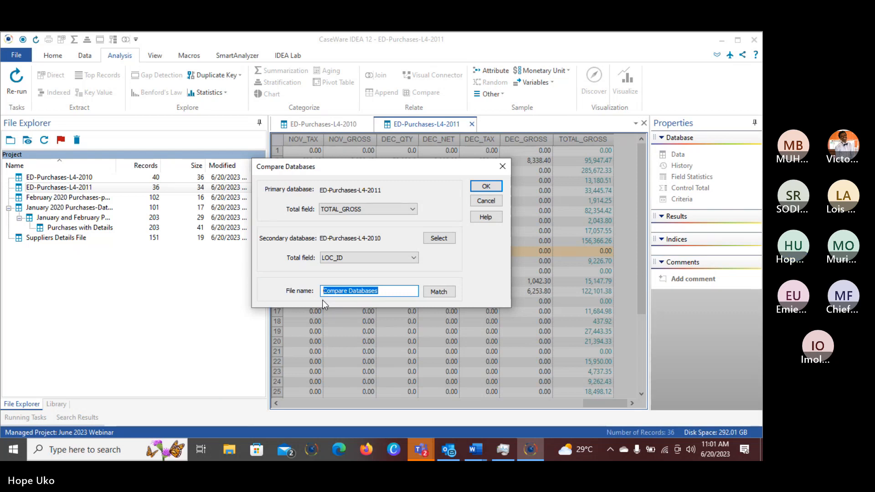
text(Purchas)
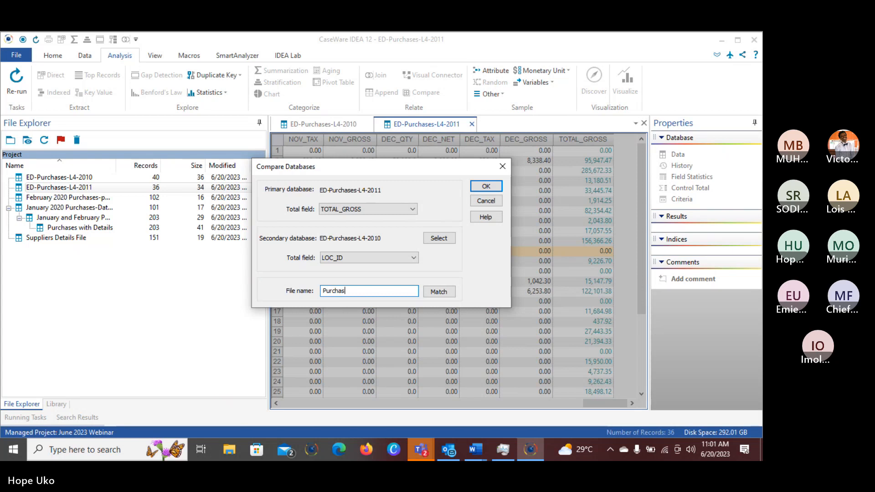
text(es 20)
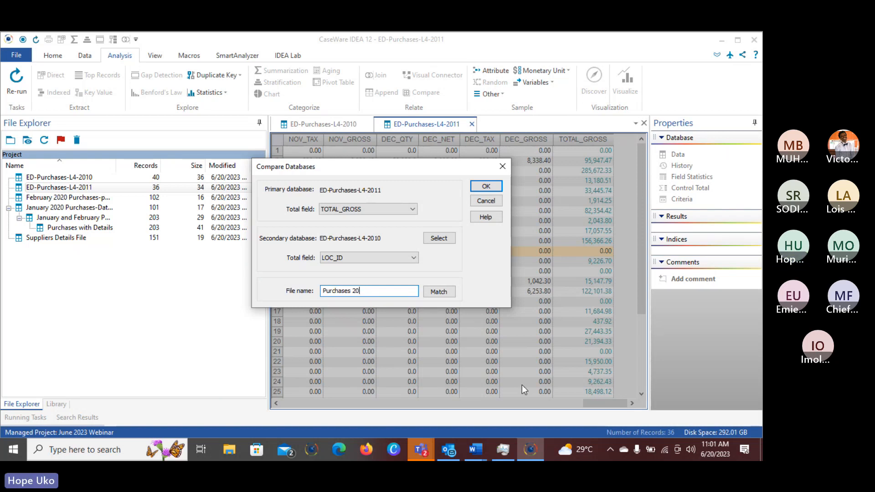
Match the two databases on SUPPNO as the primary and secondary key field, in ascending order
click(439, 292)
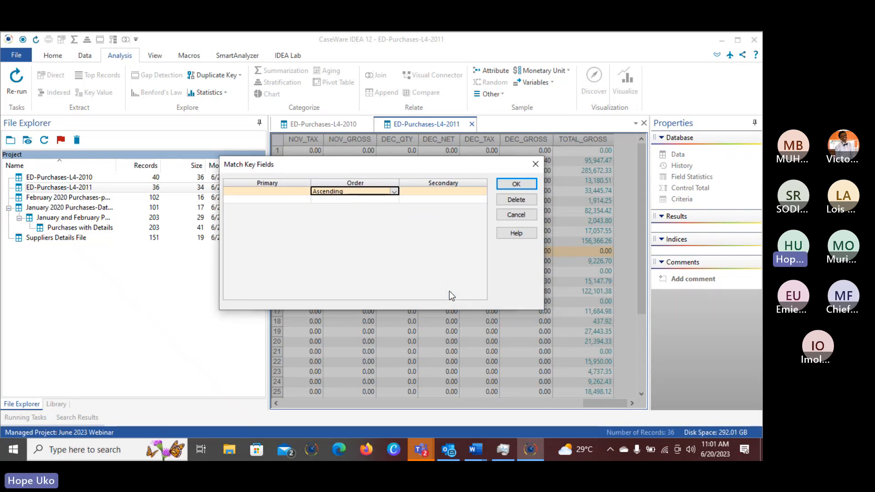
click(298, 192)
click(305, 192)
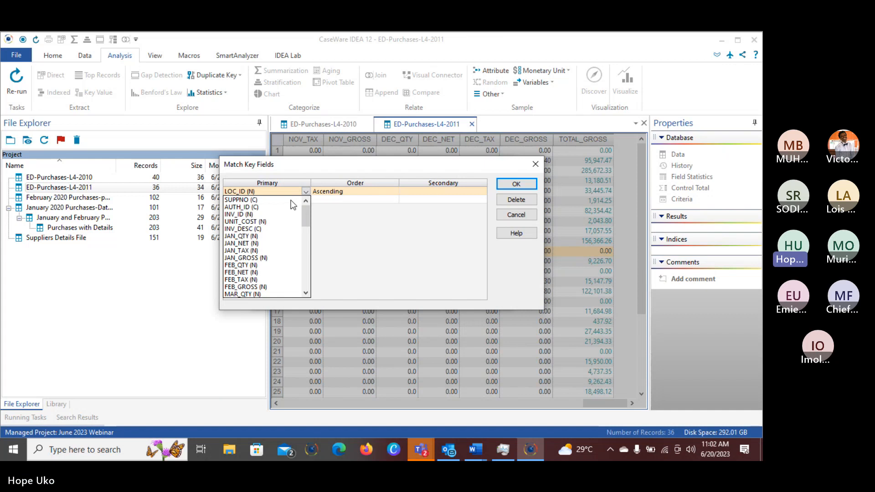
click(291, 200)
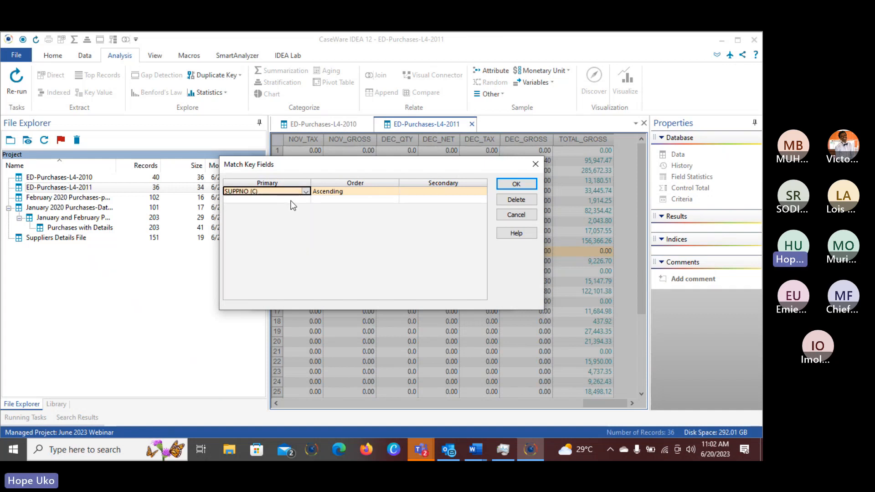
click(449, 192)
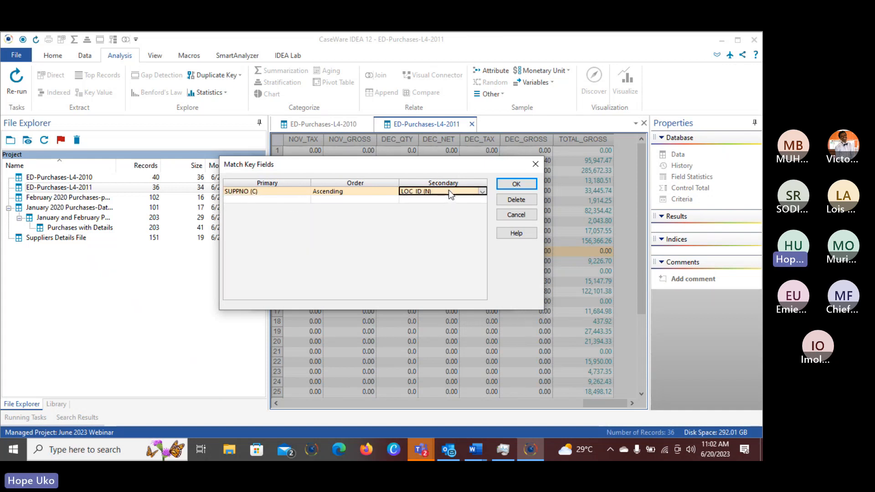
click(483, 191)
click(417, 200)
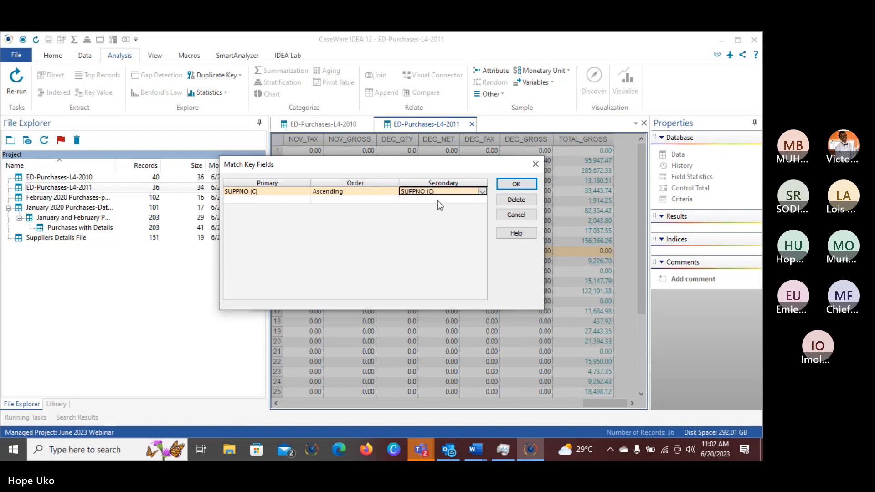
click(505, 184)
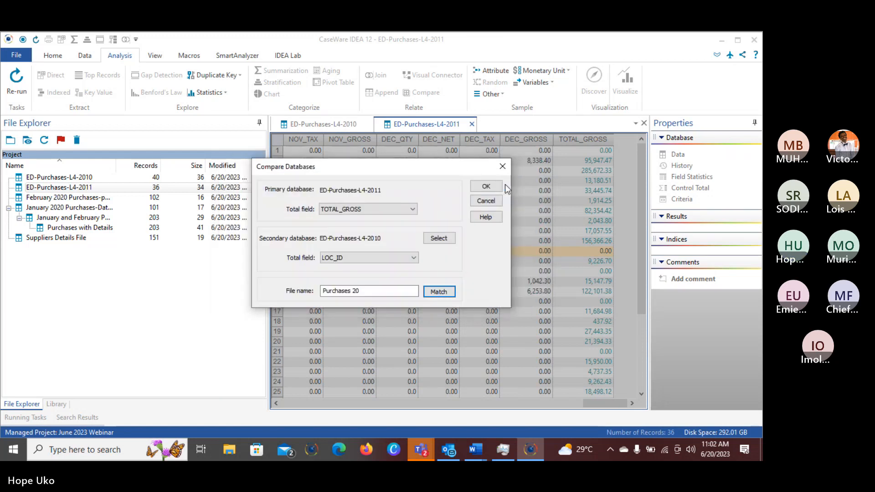
Extend the comparison's file name to "Purchases 2011"
click(370, 291)
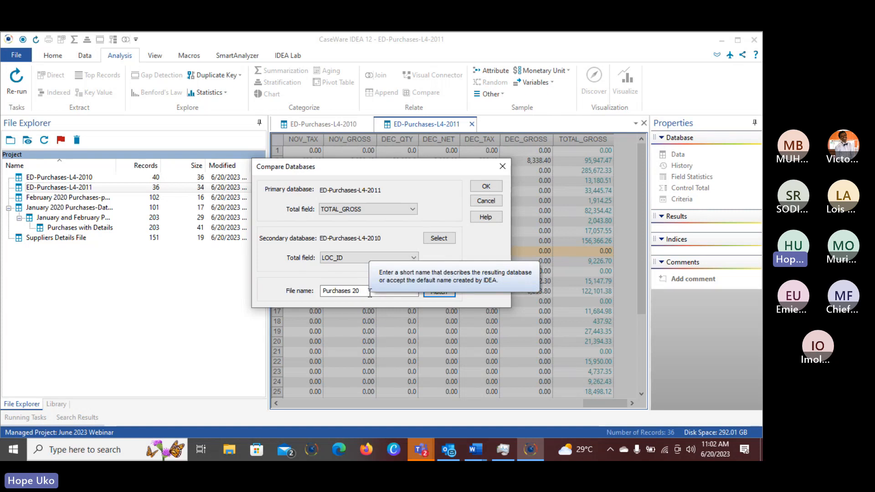
click(370, 293)
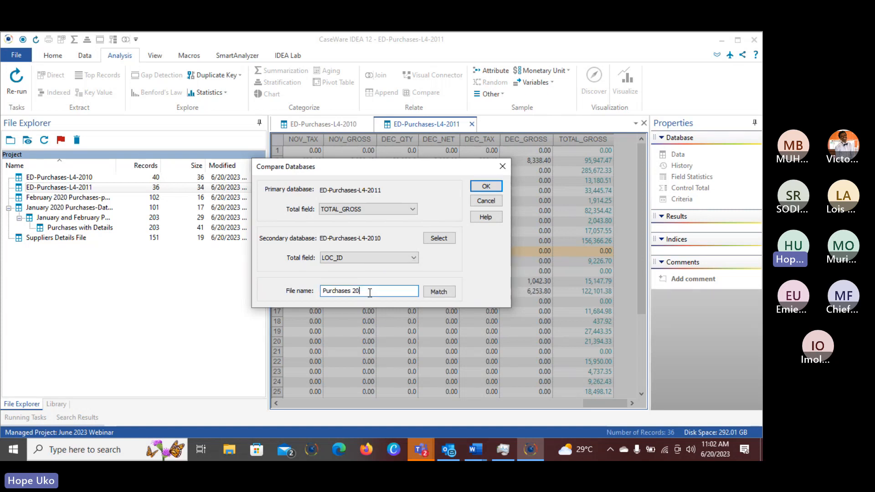
text(11)
Set the secondary database's total field to TOTAL_GROSS
click(414, 258)
scroll(416, 200, down, 5)
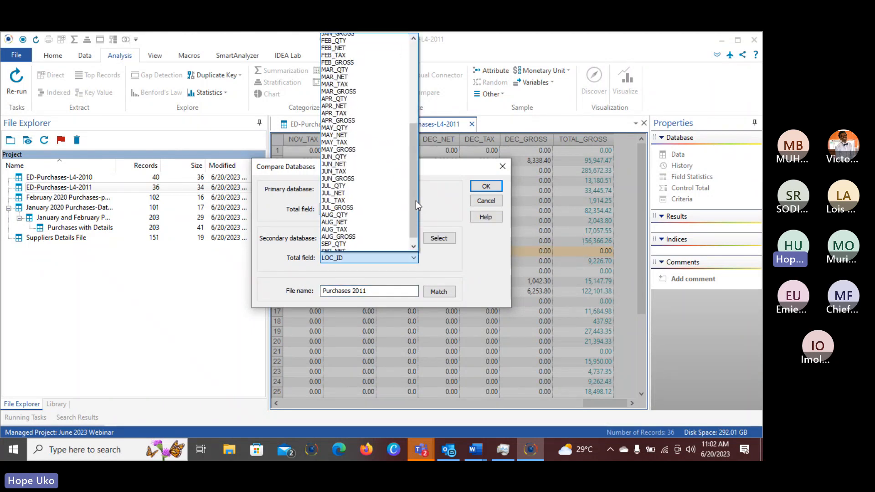
scroll(416, 201, down, 1)
click(353, 247)
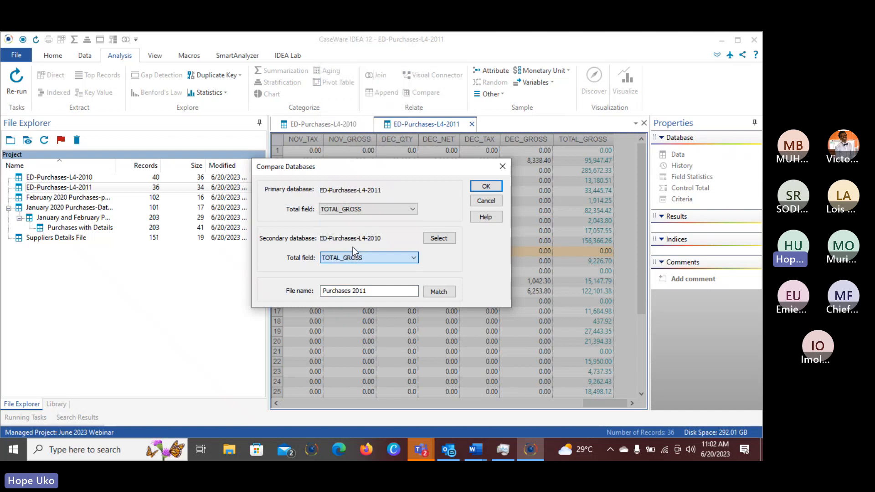
Complete the comparison's file name as "Purchases 2011 vs 2010 l4"
click(377, 291)
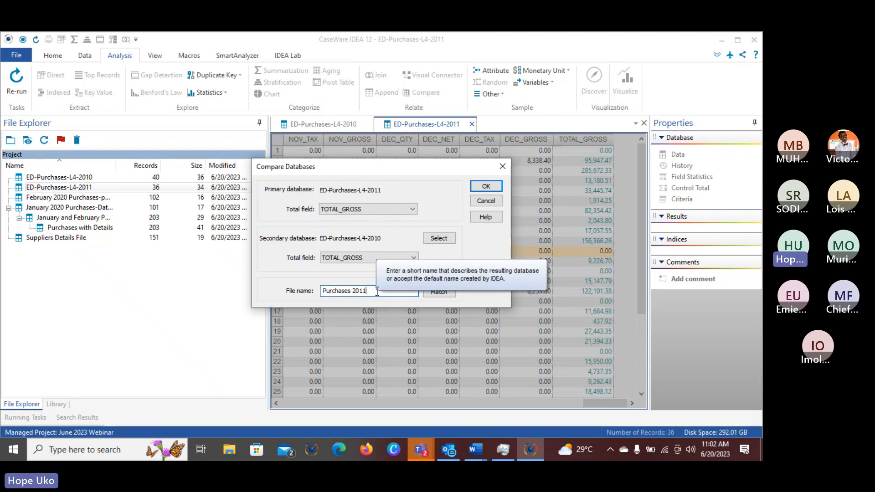
text(vs 2)
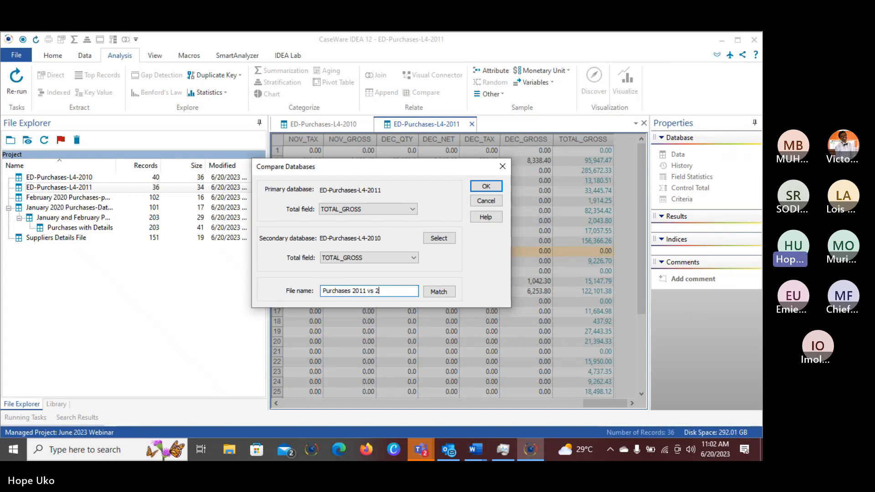
text(010 )
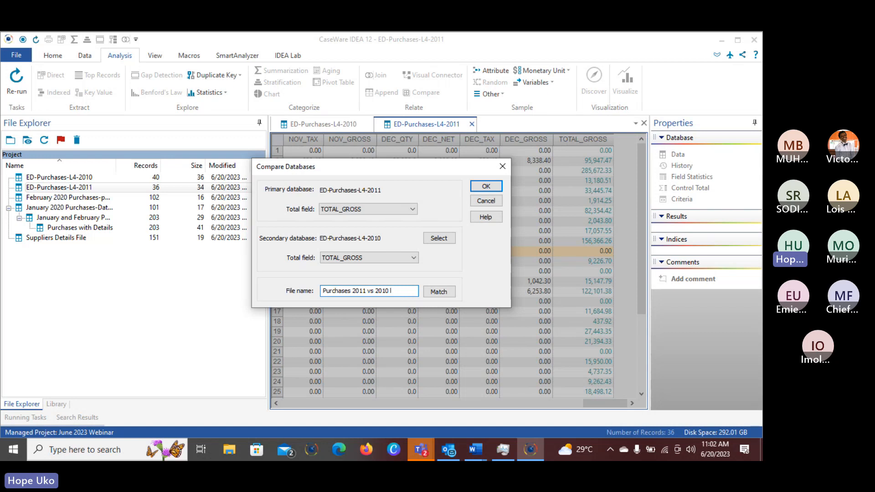
text(l4)
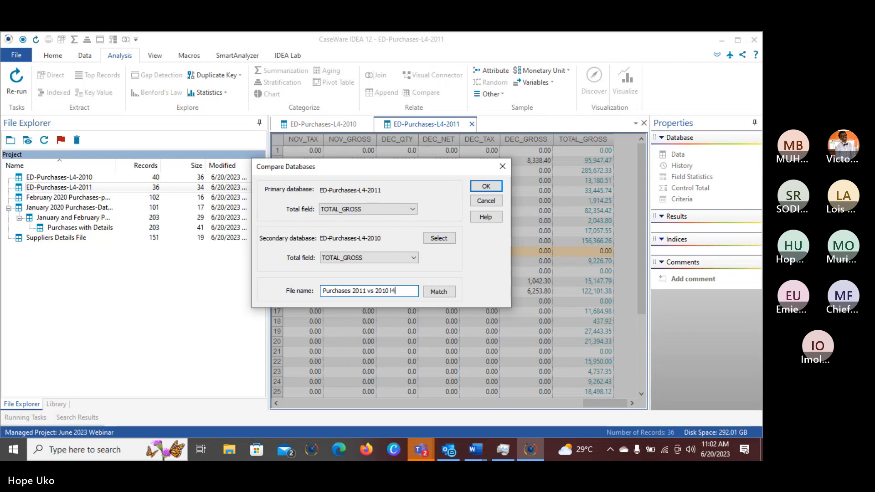
Correct the end of the comparison's file name so it reads "Purchases 2011 vs 2010 L4" and run the comparison
key(BackSpace)
key(BackSpace)
text(L4)
click(486, 187)
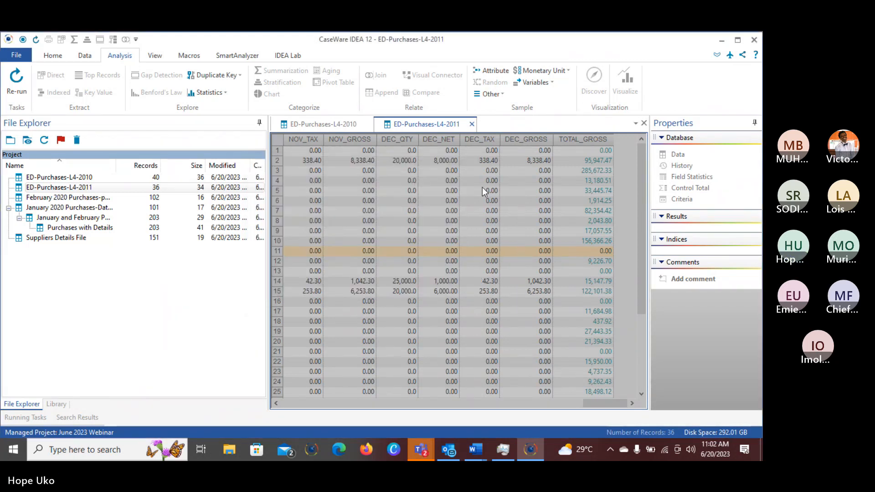
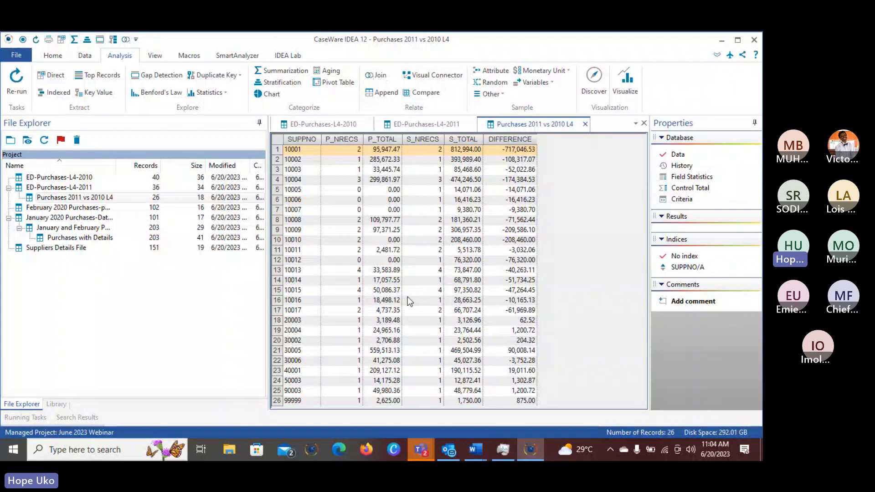
Switch to the Teams webinar, send "Can you still see my screen?" in the meeting chat, and minimize the meeting window
click(412, 450)
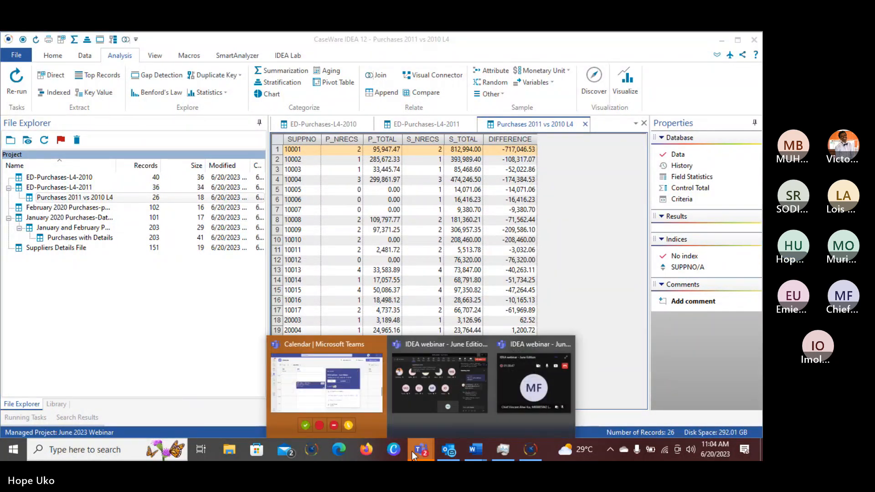
click(452, 385)
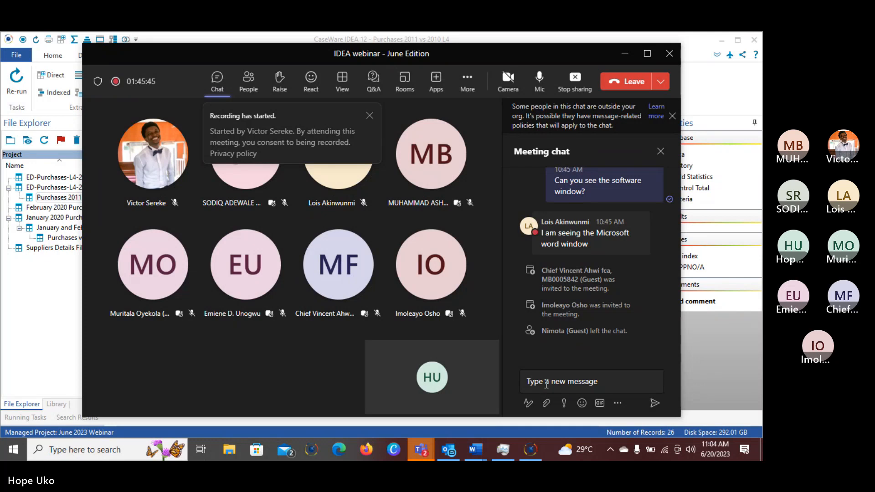
click(547, 385)
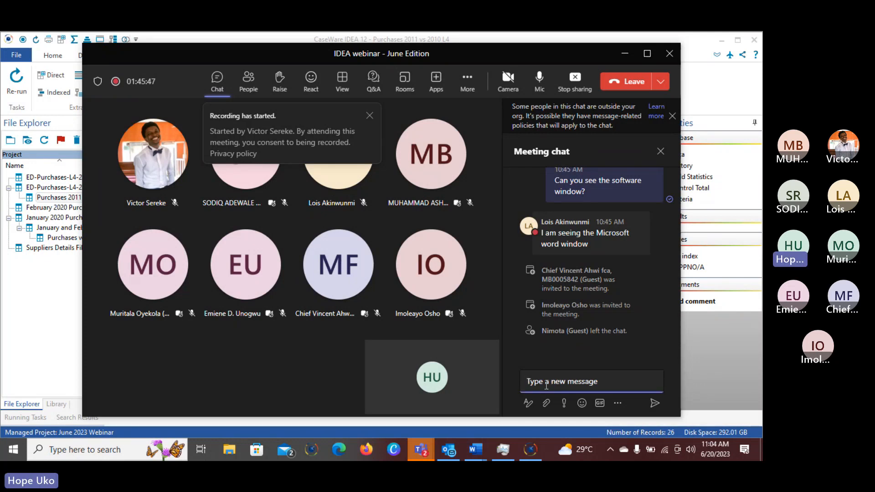
text(can )
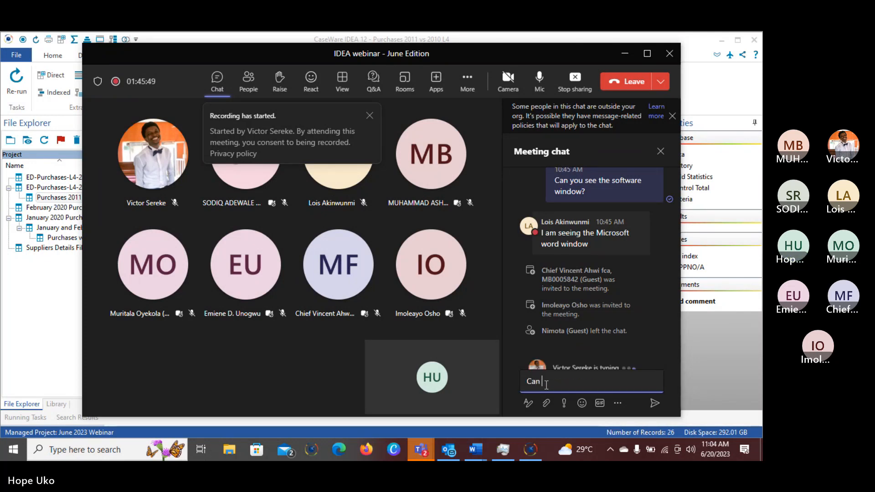
text(you sti)
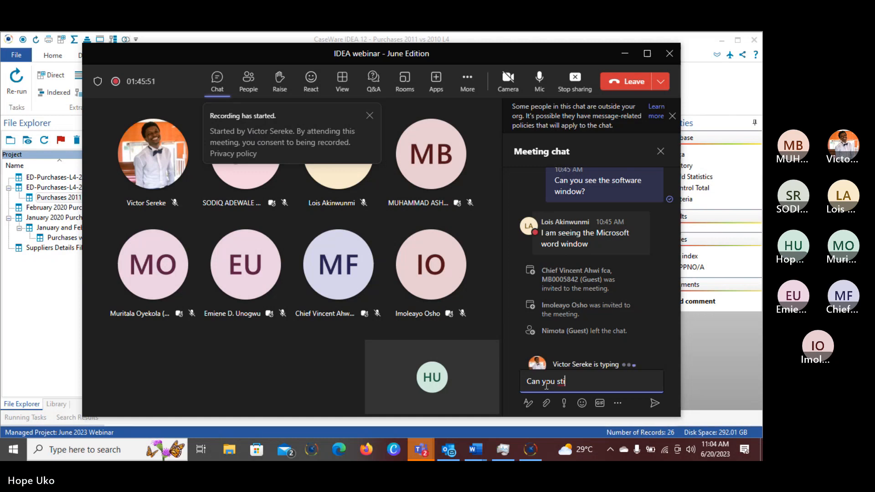
text(ll see my screen?)
key(Return)
click(508, 82)
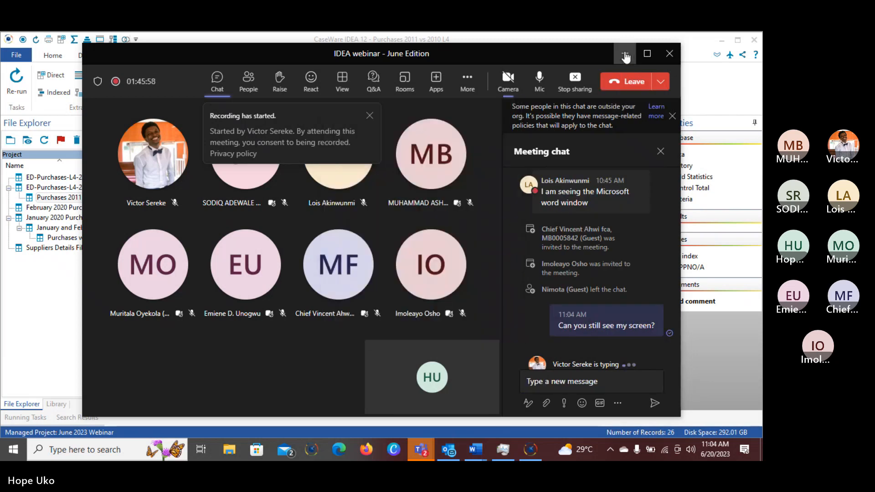
click(625, 54)
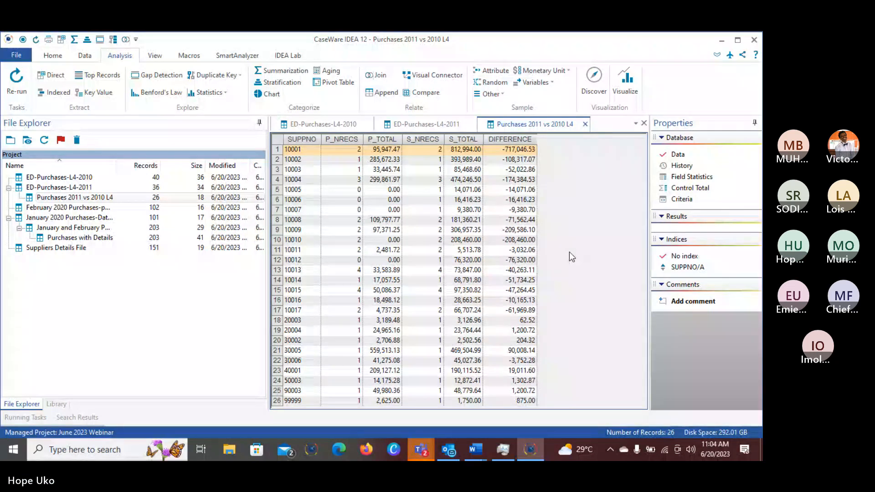
Switch to the Word notes and read section 4 on the Visual Connector
click(477, 456)
click(369, 411)
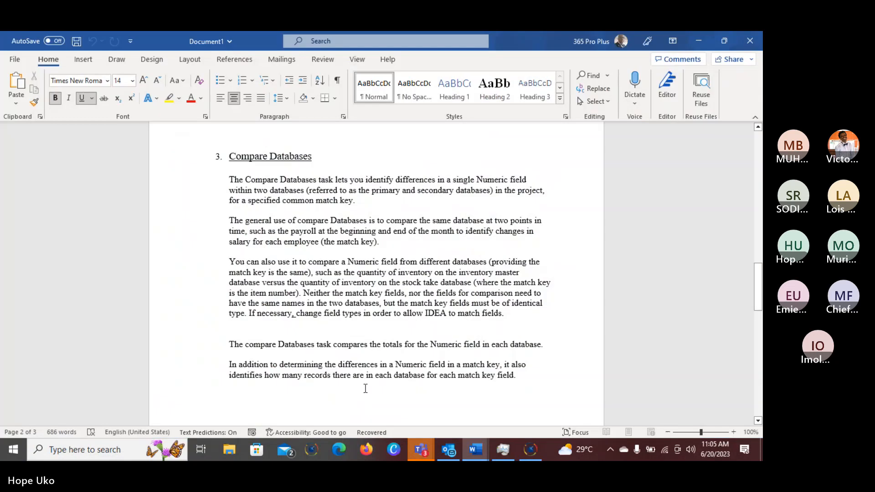
scroll(363, 386, down, 8)
scroll(359, 313, down, 2)
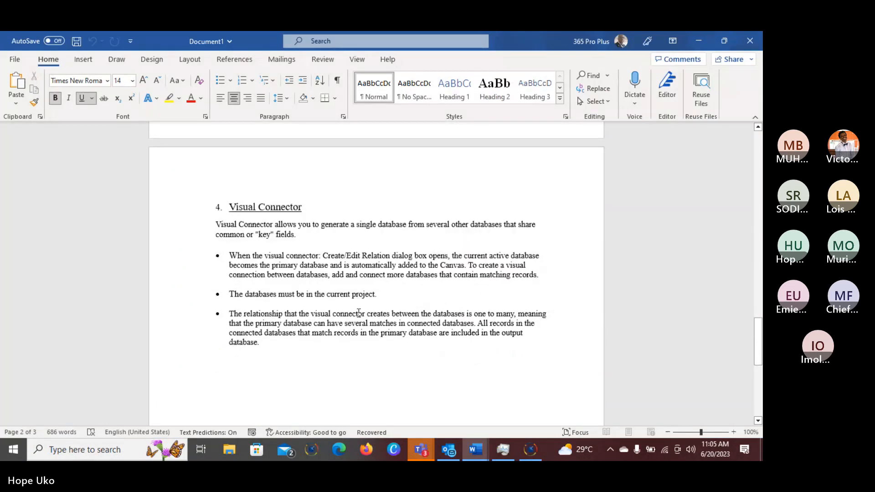
scroll(359, 314, down, 1)
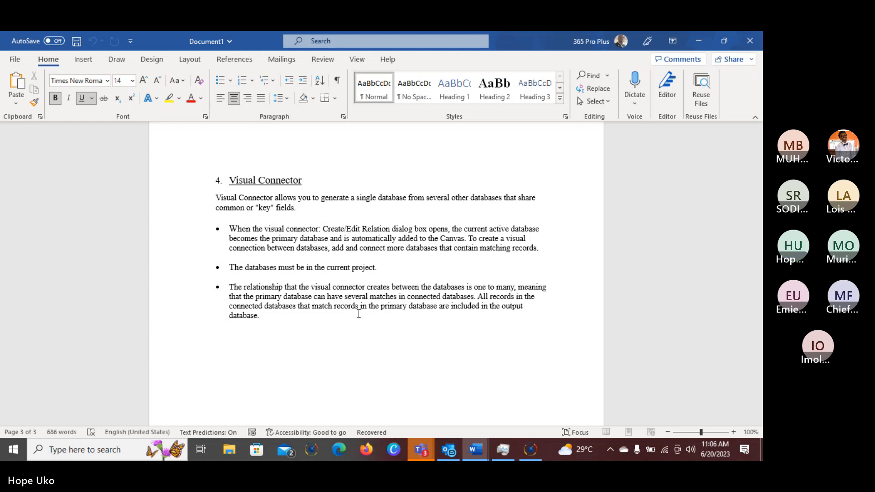
Return to IDEA, close all open databases and reopen the Purchases 2011 vs 2010 L4 database
click(528, 456)
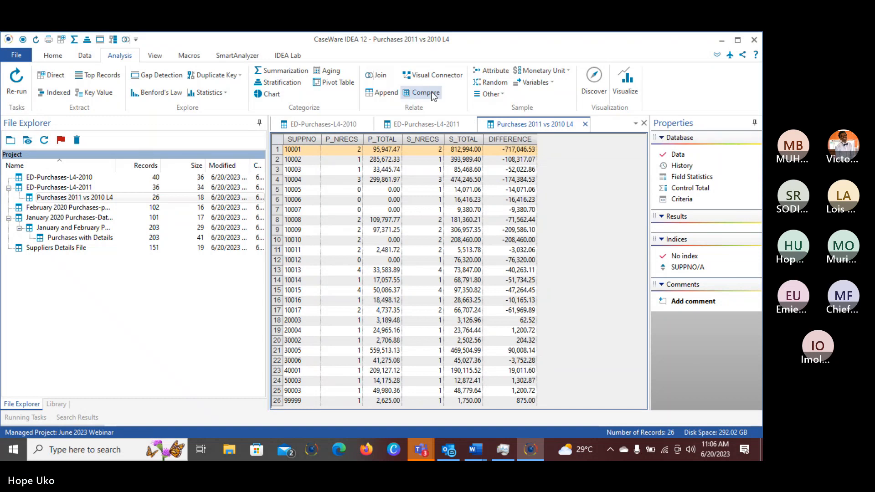
right_click(522, 123)
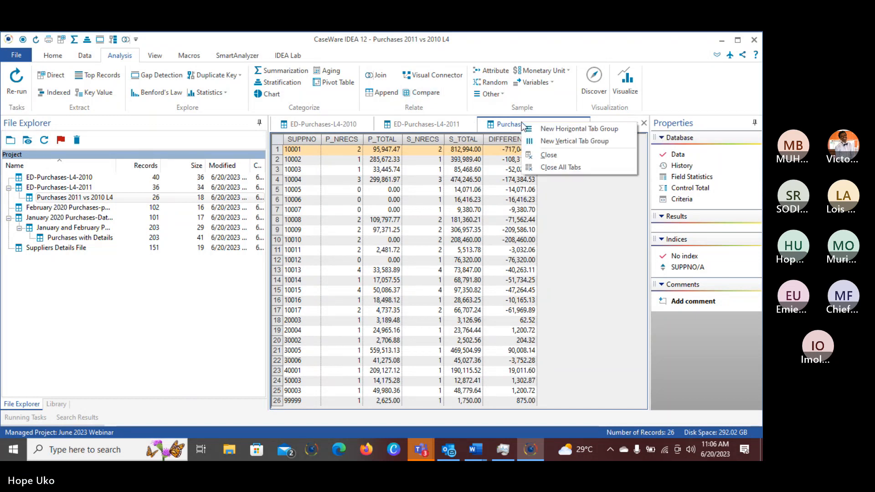
click(544, 154)
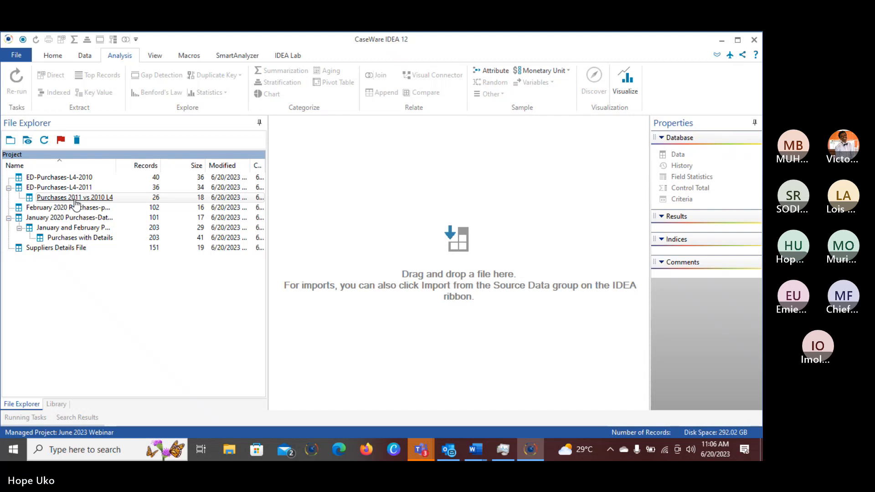
double_click(75, 203)
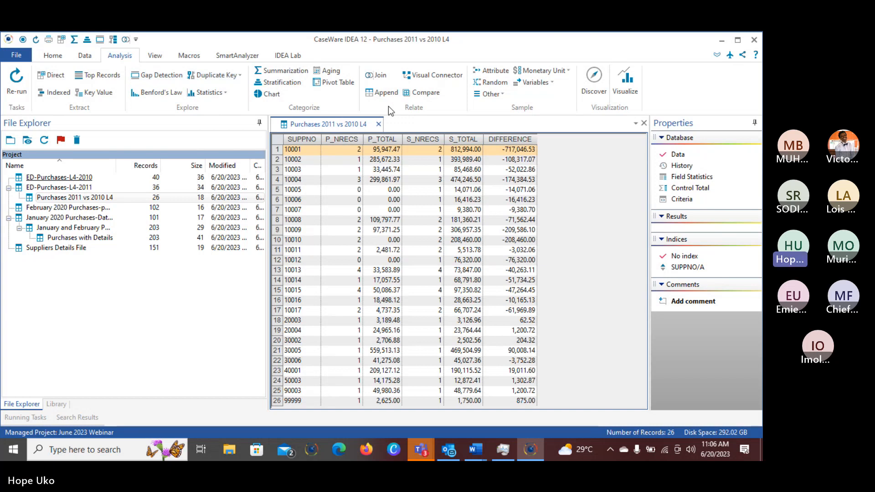
click(426, 77)
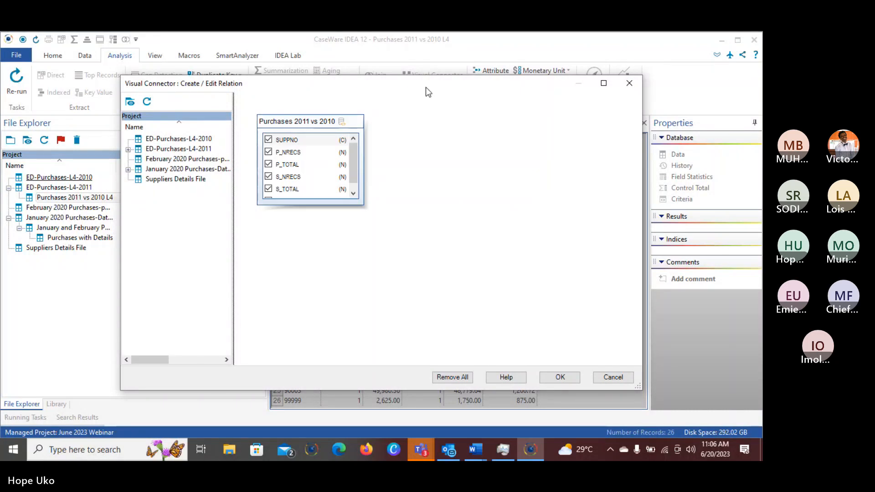
drag(426, 87, 405, 74)
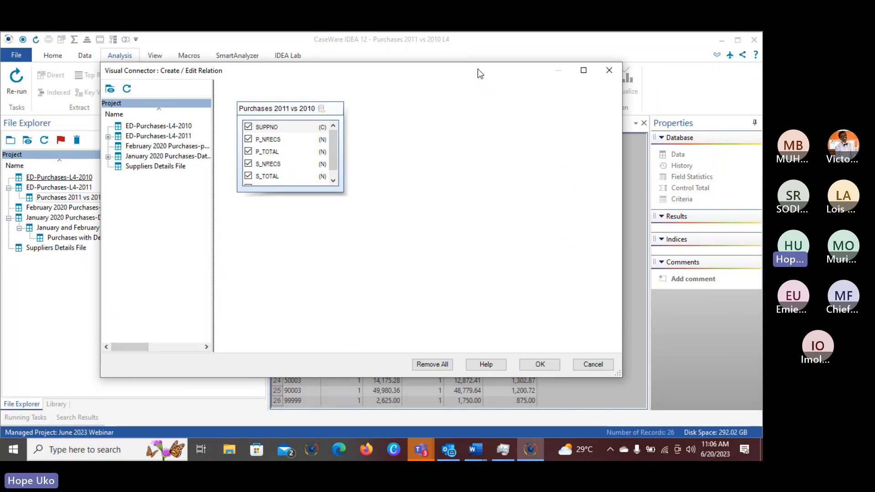
drag(478, 69, 477, 106)
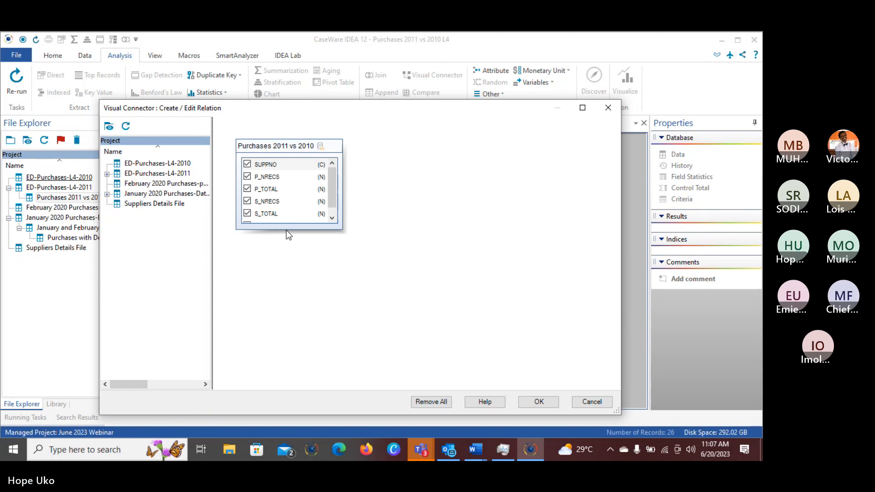
drag(287, 227, 295, 264)
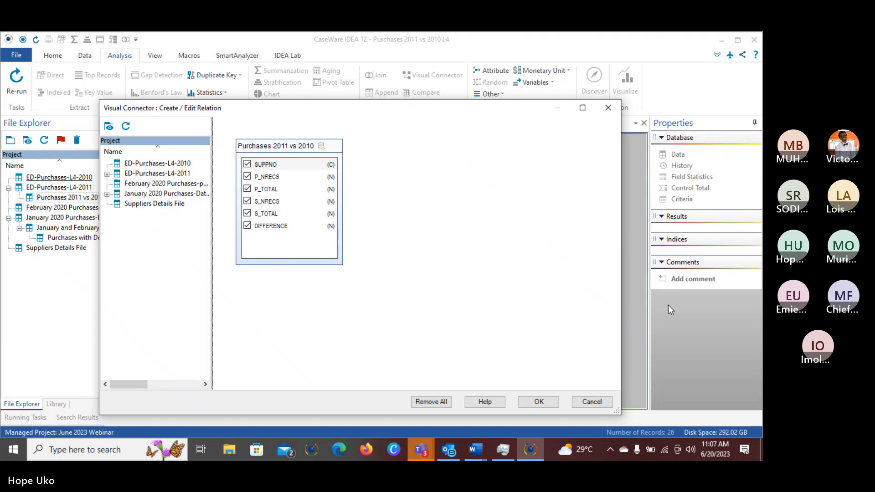
click(696, 318)
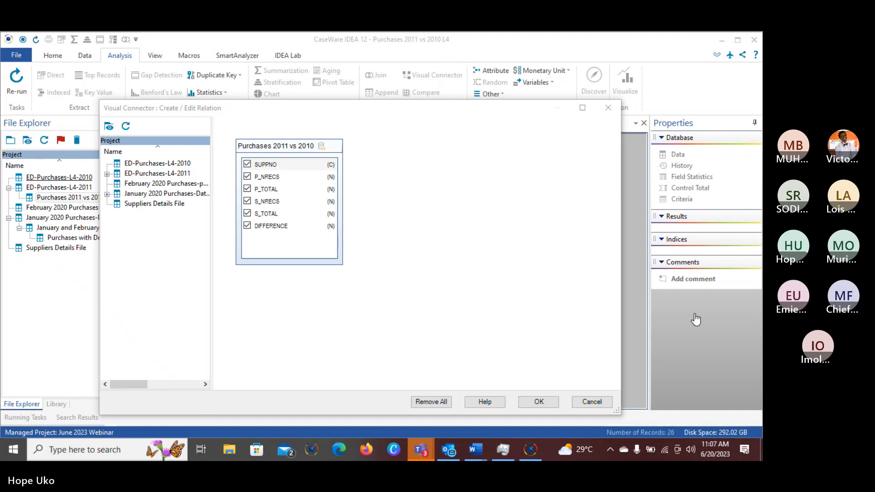
click(609, 107)
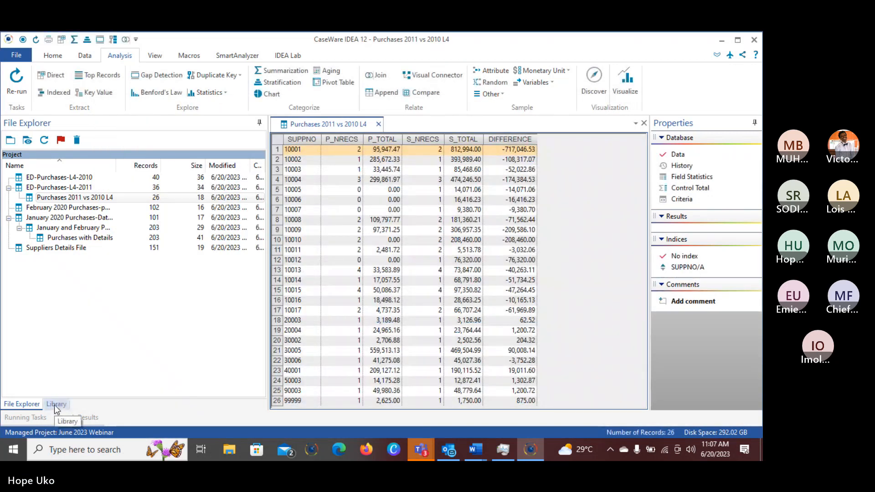
Start a new data import and open the file selection for its source file
click(53, 55)
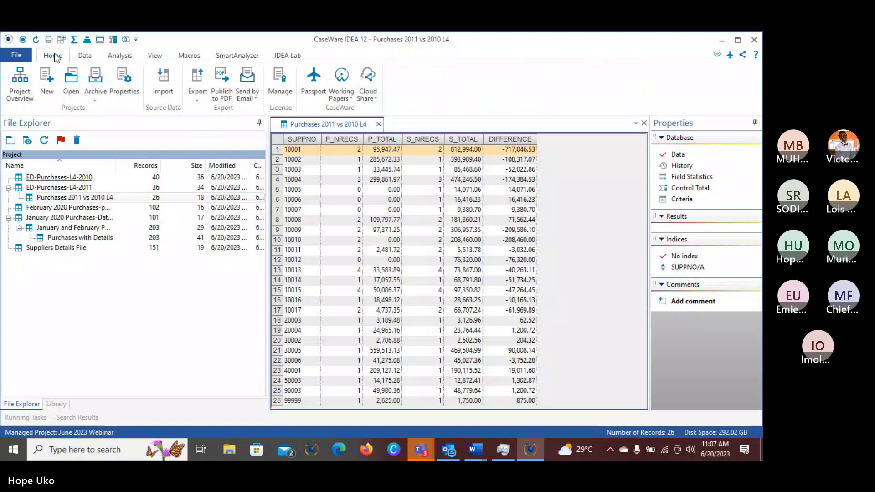
click(164, 94)
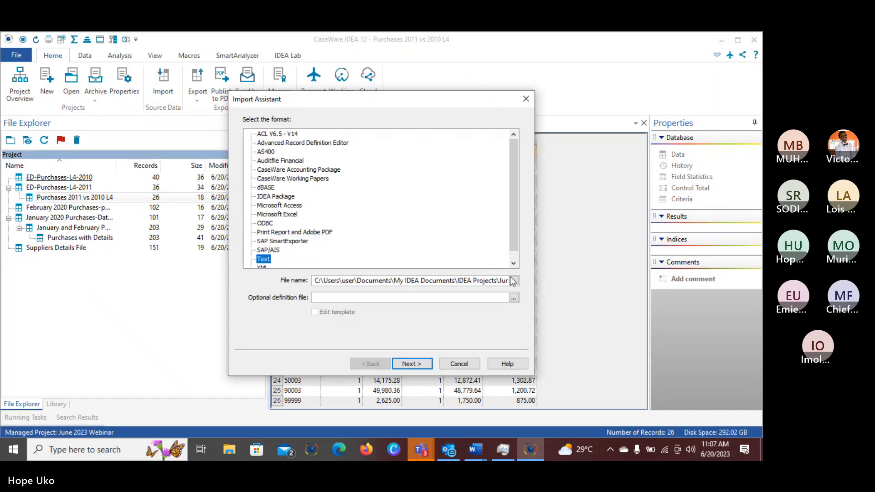
click(514, 282)
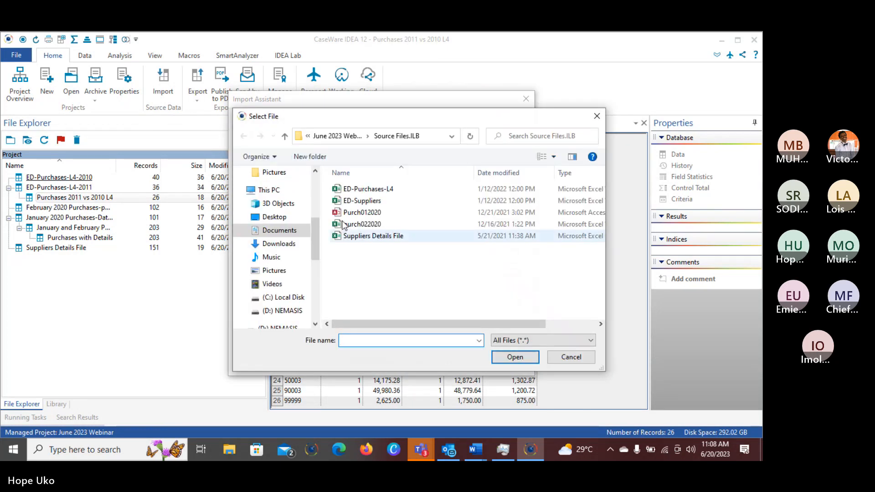
Browse to the Source Files.ILB folder inside EBP v12 on the D: NEMASIS drive
scroll(253, 223, up, 3)
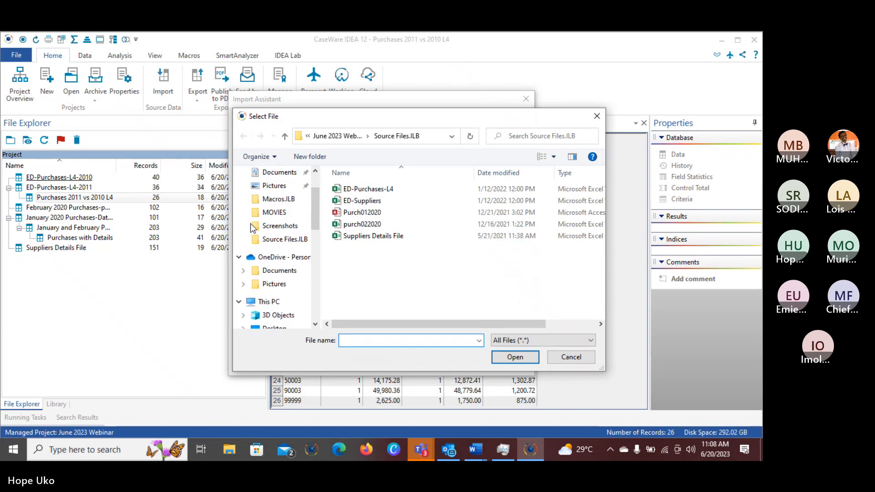
click(269, 302)
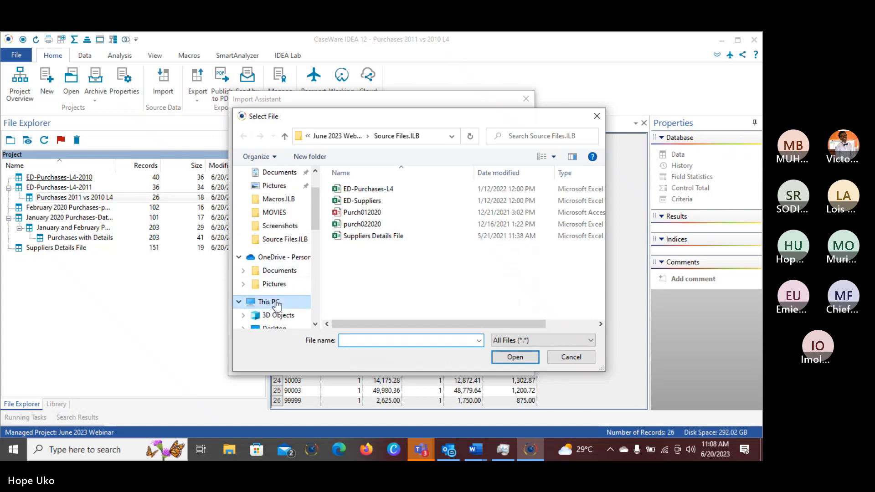
scroll(388, 286, down, 3)
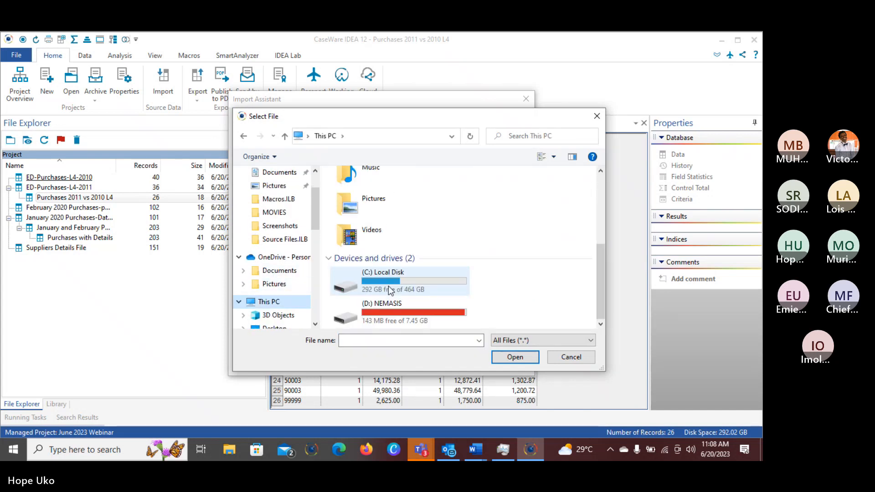
click(373, 310)
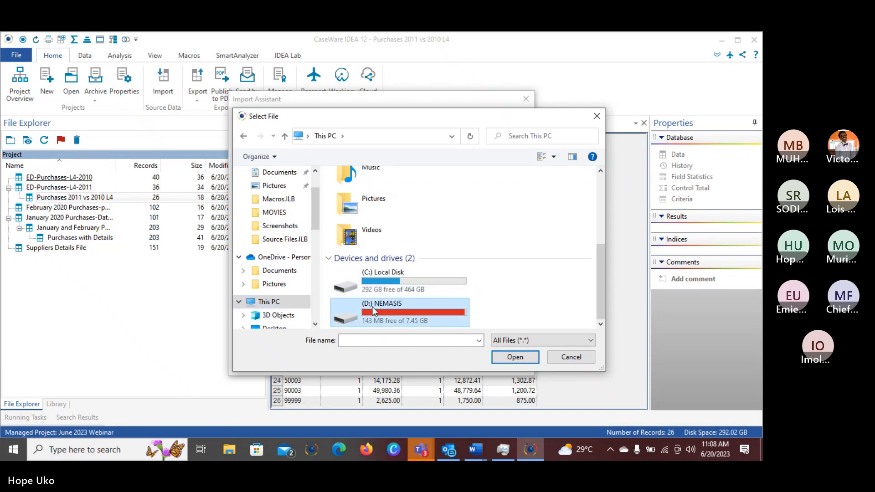
double_click(373, 310)
double_click(354, 201)
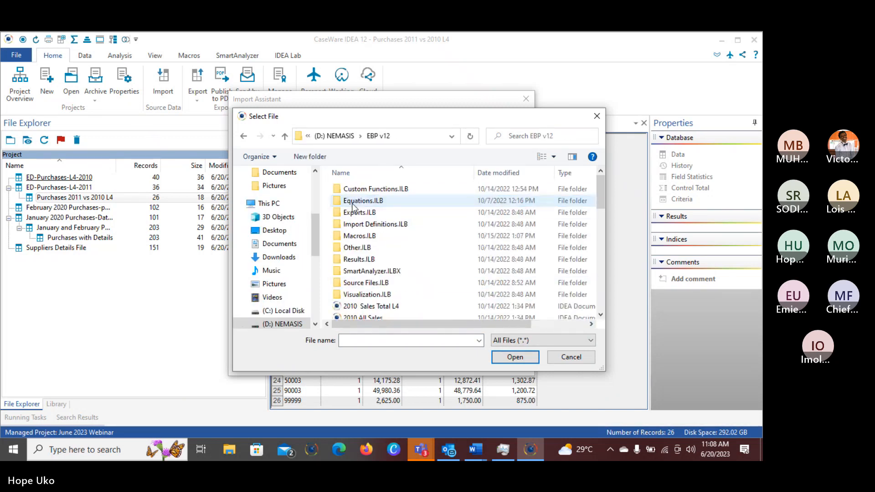
scroll(358, 228, down, 2)
scroll(360, 237, up, 1)
click(363, 246)
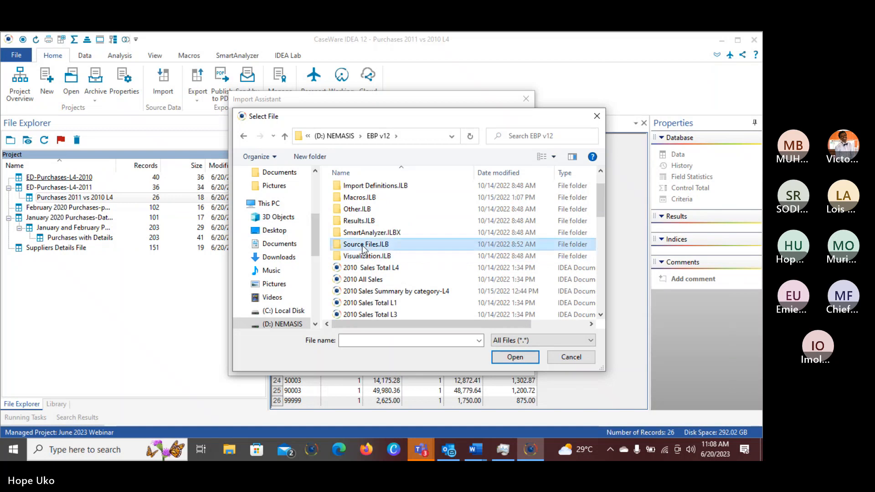
double_click(364, 246)
Choose ED-Suppliers from the Source Files.ILB folder as the file to import
scroll(364, 248, down, 3)
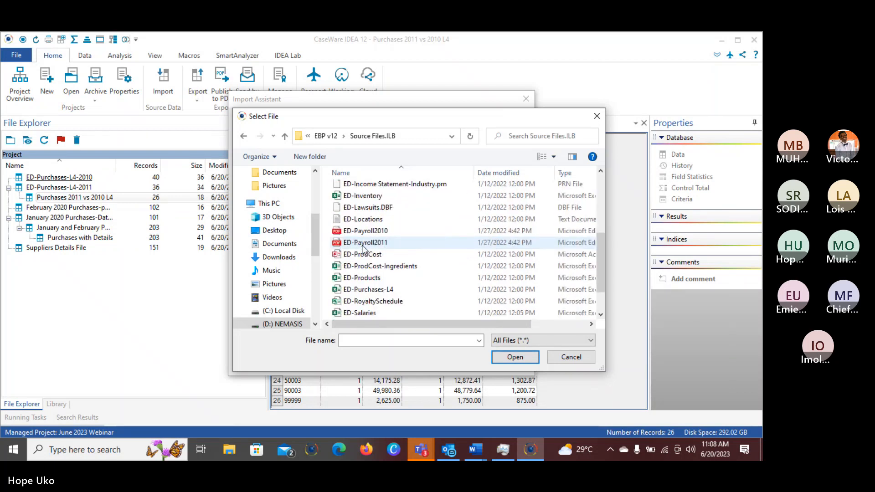
scroll(364, 250, down, 1)
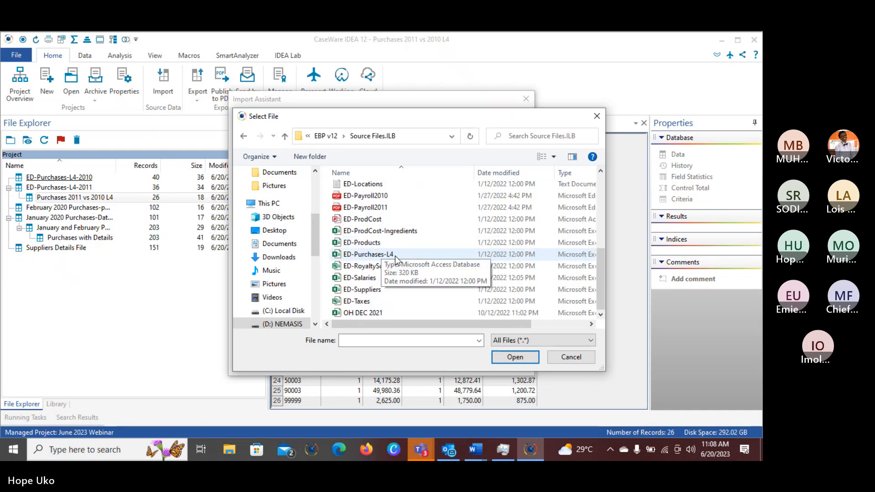
scroll(395, 260, up, 1)
scroll(395, 258, up, 1)
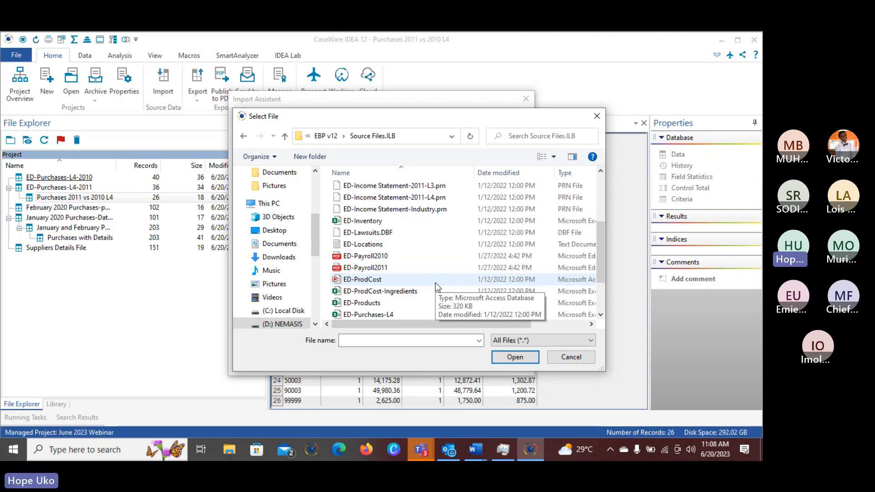
scroll(436, 282, down, 2)
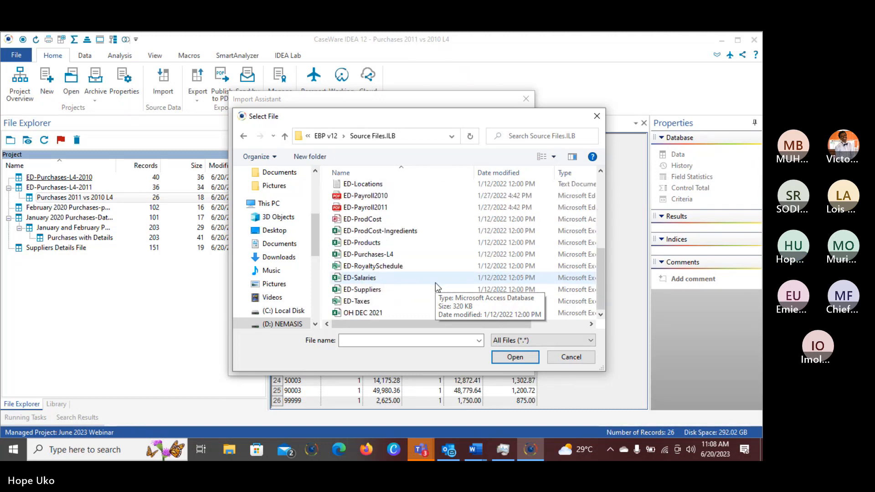
click(412, 291)
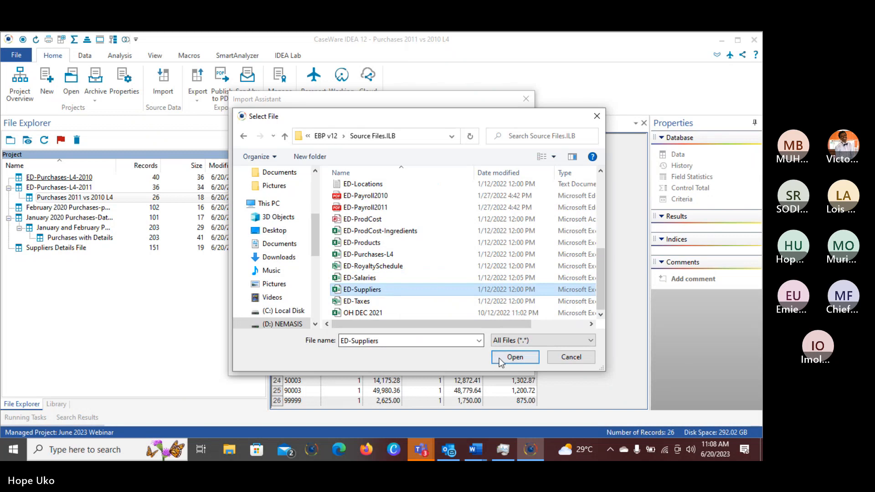
click(501, 359)
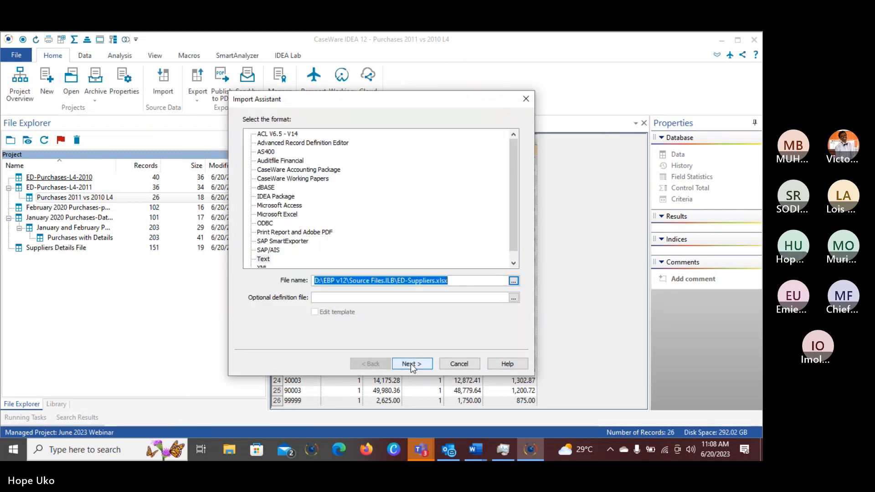
Import sheet L4 of the suppliers file in Microsoft Excel format with first row as field names, and close the imported database
click(412, 365)
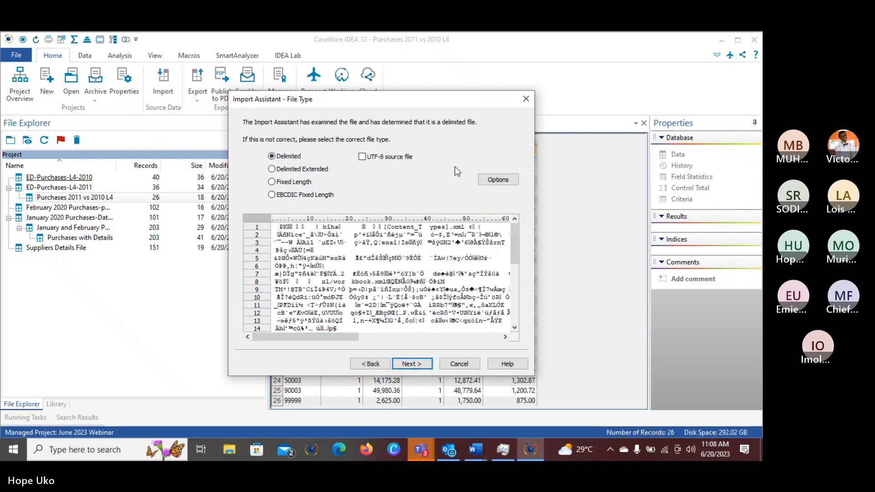
click(370, 363)
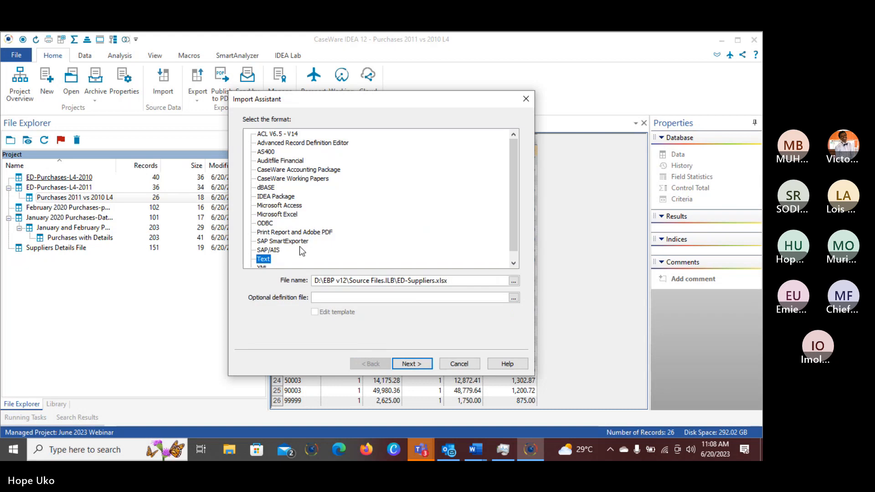
click(281, 215)
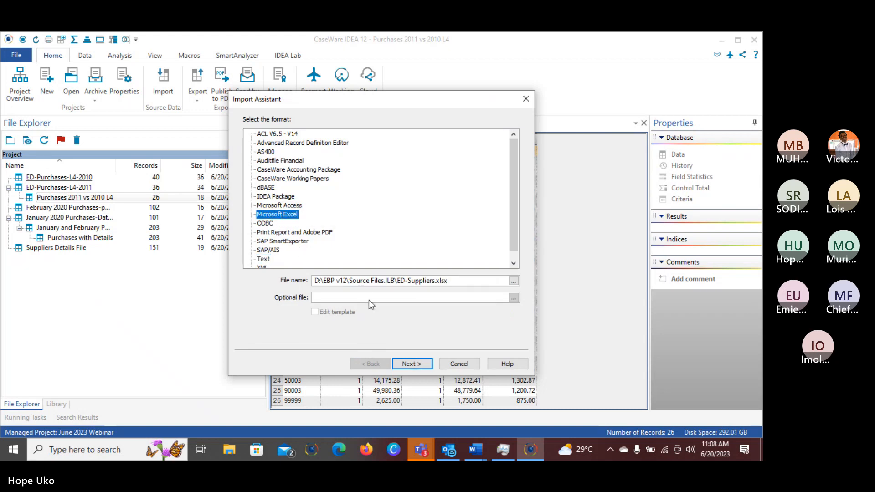
click(412, 364)
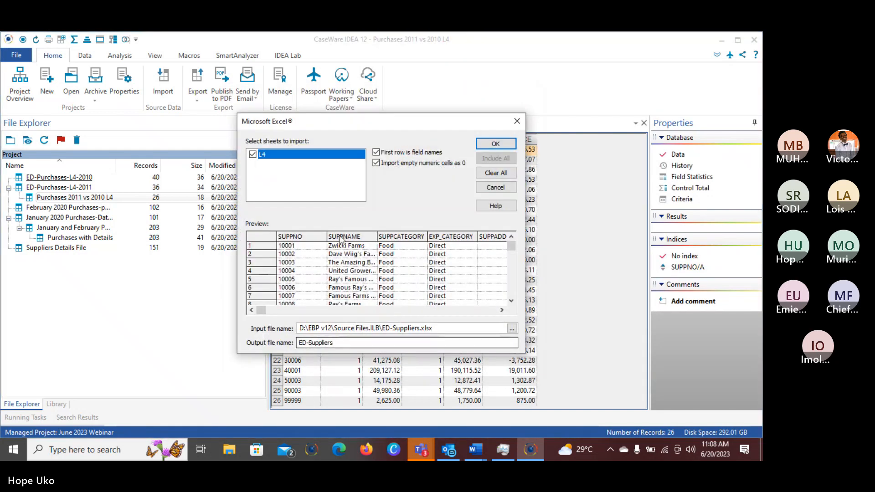
click(496, 145)
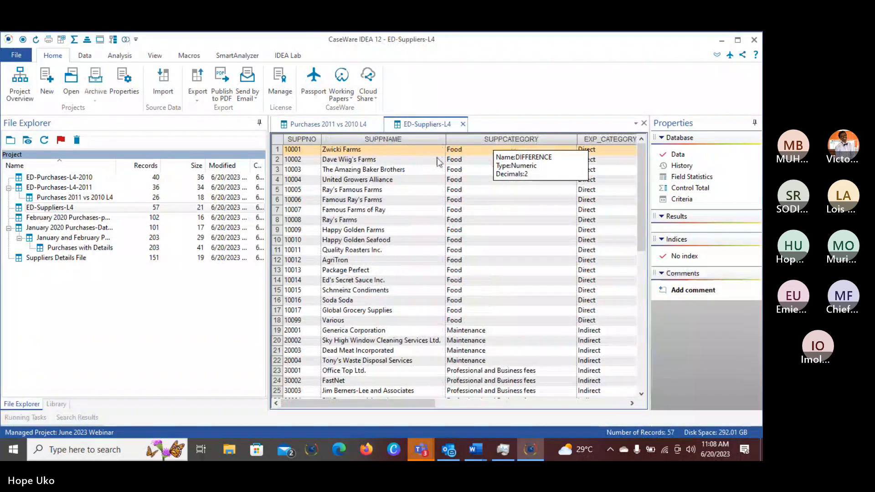
click(462, 124)
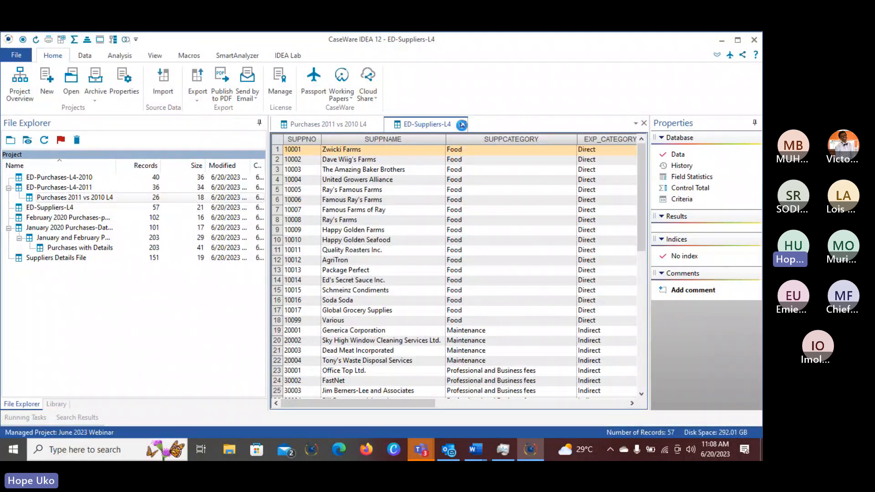
Start a Visual Connector relation from Purchases 2011 vs 2010 L4 and add the ED-Suppliers-L4 database to it
click(121, 57)
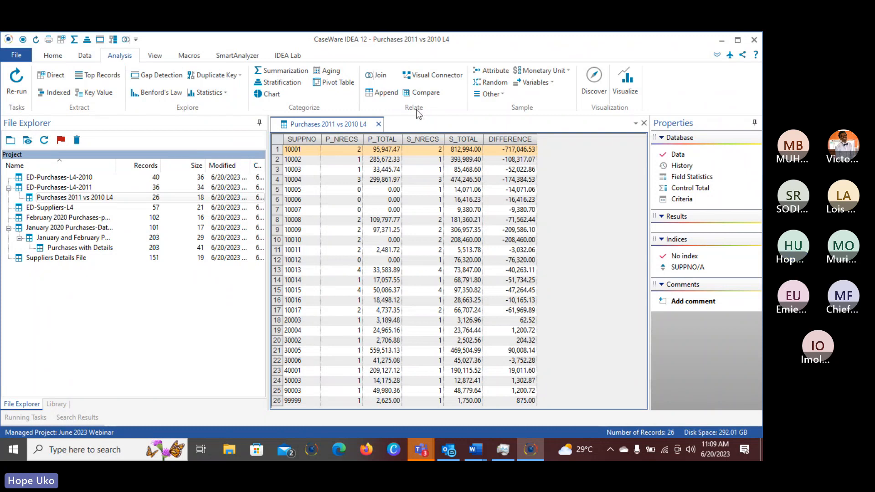
click(447, 74)
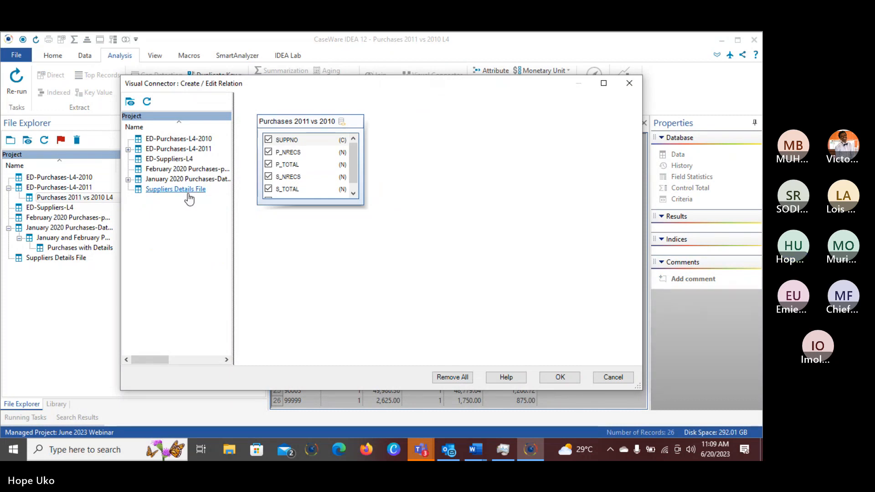
click(175, 161)
double_click(176, 160)
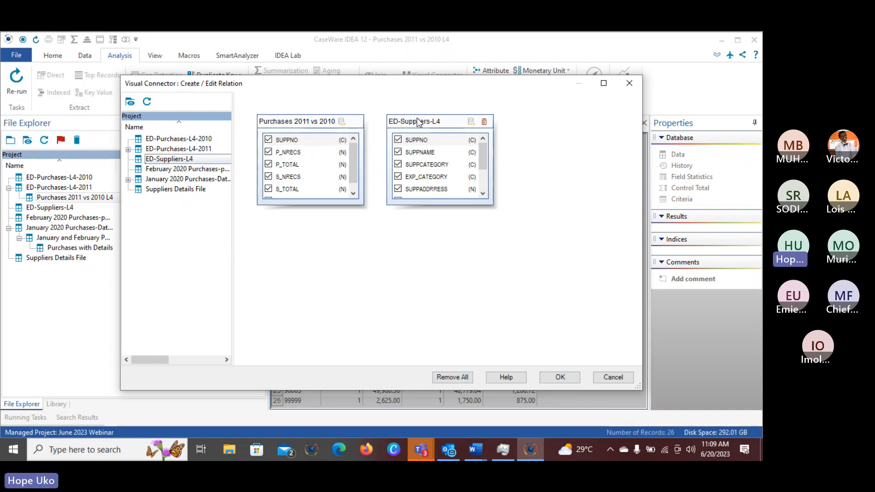
Move the ED-Suppliers-L4 table away from the purchases table and enlarge both tables to show all their fields
drag(422, 123, 488, 151)
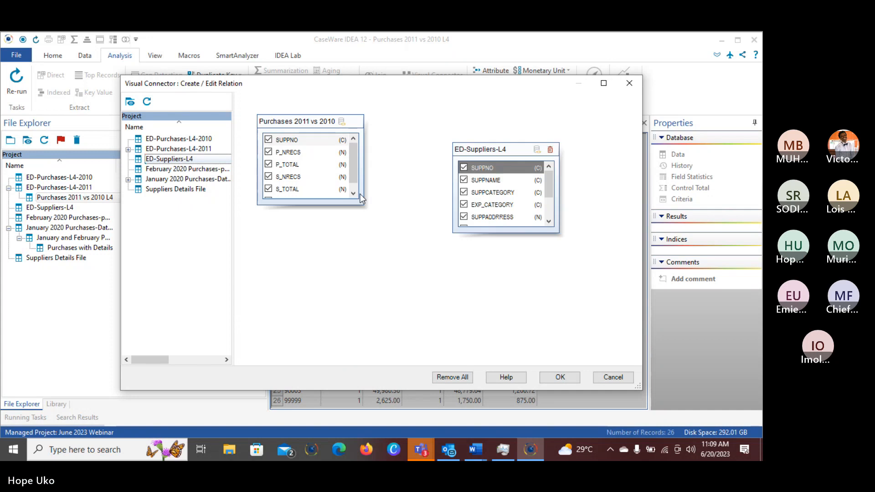
drag(488, 233, 489, 284)
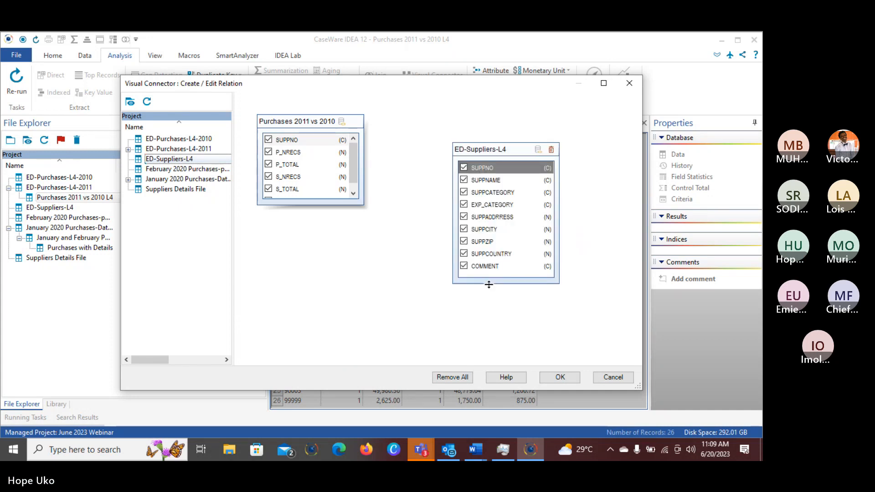
drag(308, 205, 309, 236)
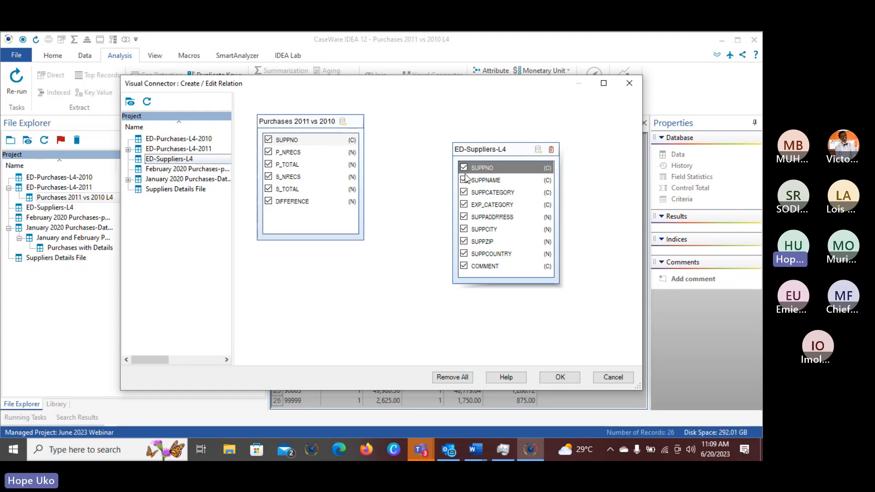
drag(487, 166, 465, 170)
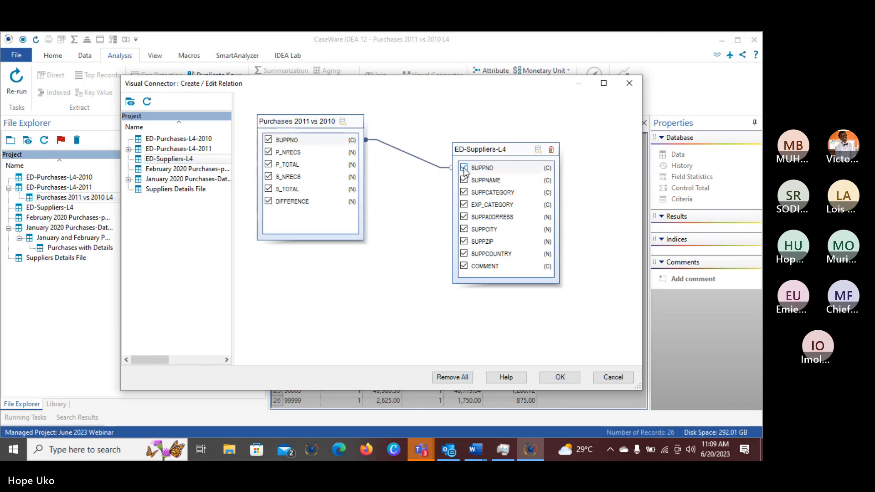
right_click(401, 153)
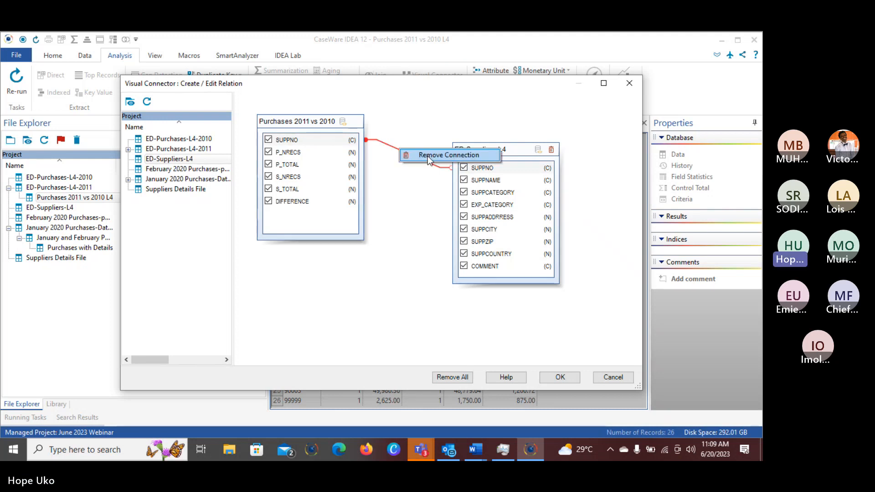
click(429, 155)
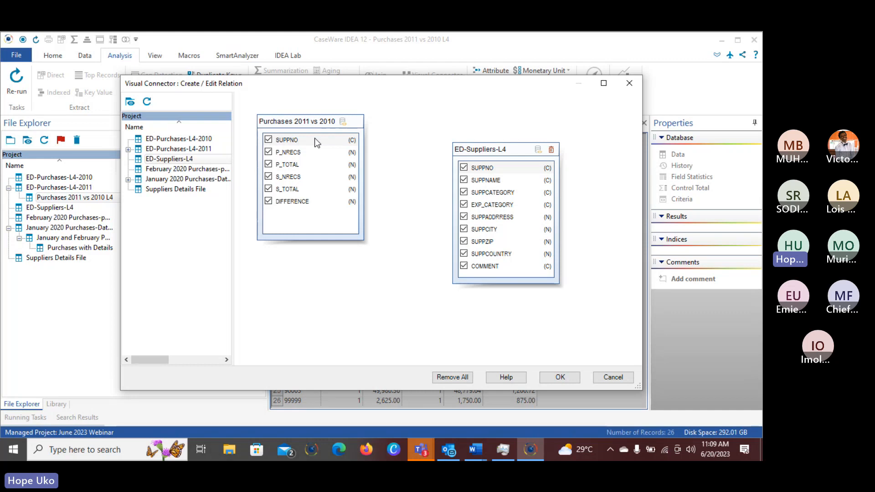
Connect SUPPNO in the purchases table to SUPPNO in ED-Suppliers-L4 and exclude all fields of ED-Suppliers-L4
drag(317, 141, 470, 168)
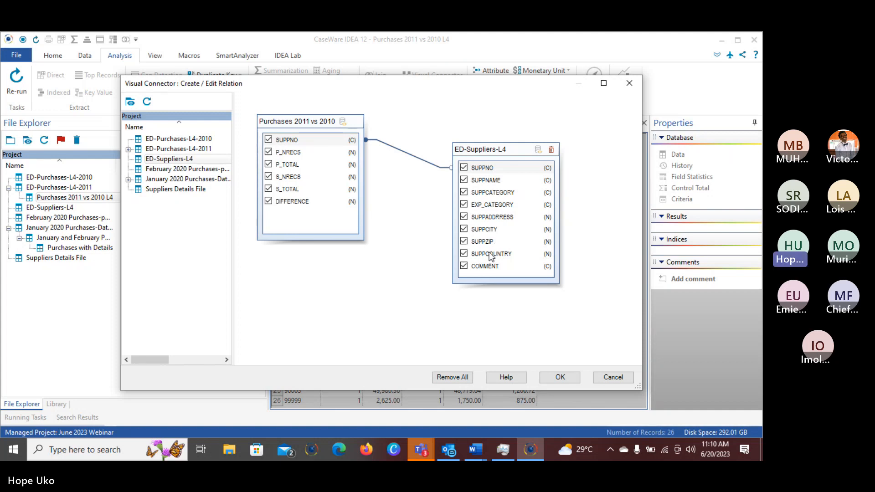
click(464, 267)
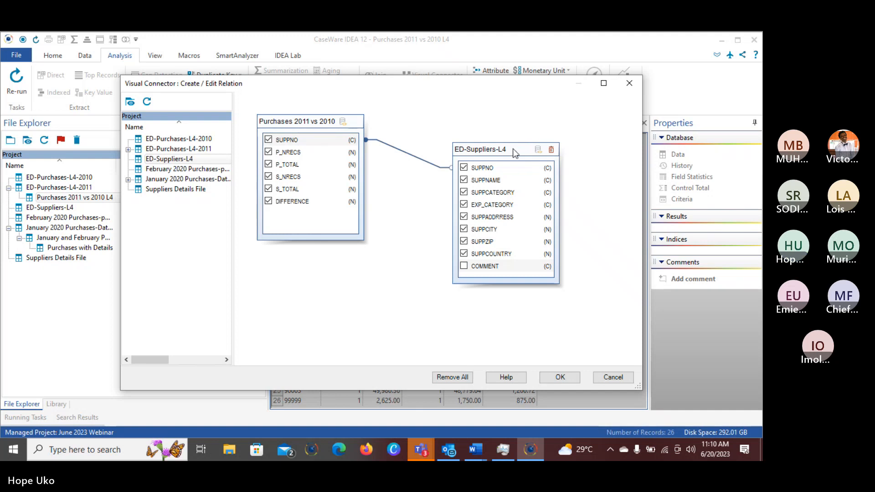
right_click(522, 168)
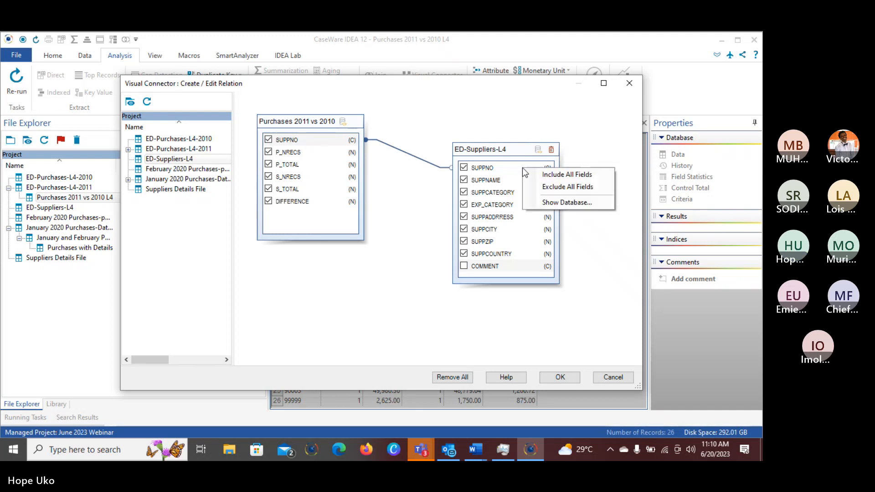
click(554, 188)
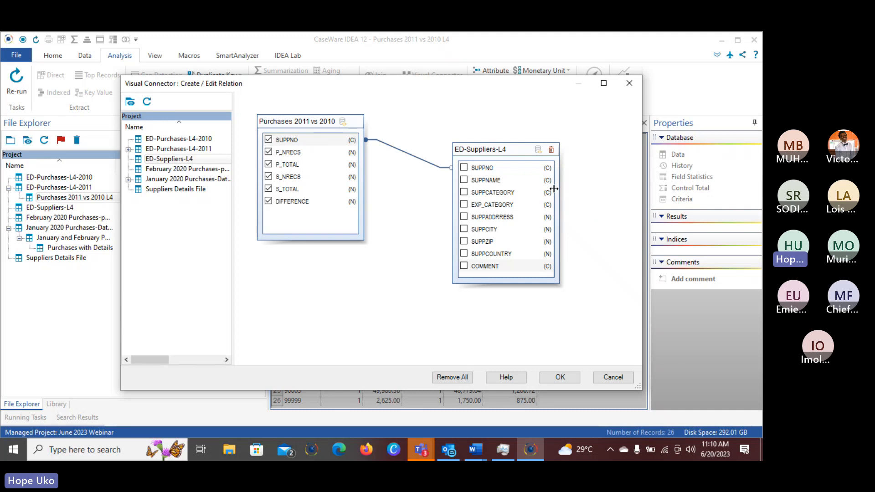
Include the SUPPNO, SUPPNAME, SUPPCATEGORY, EXP_CATEGORY and COMMENT fields of ED-Suppliers-L4 in the output
click(464, 168)
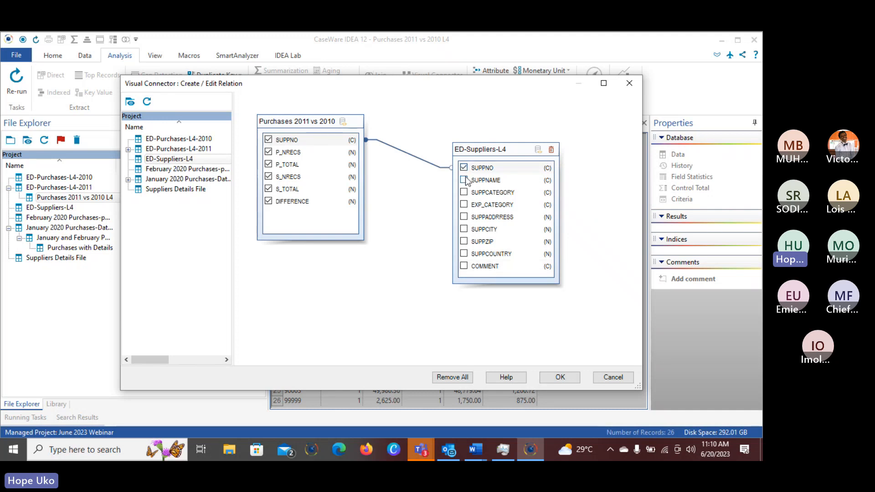
click(464, 180)
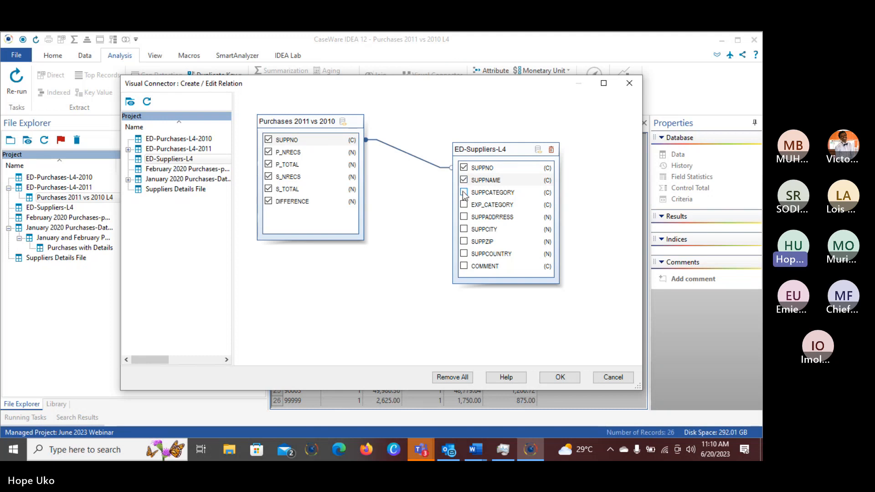
click(464, 193)
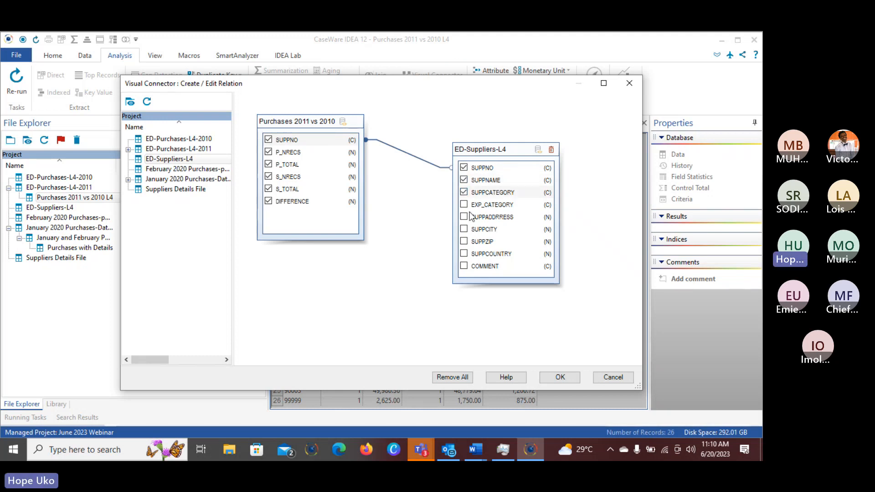
click(464, 205)
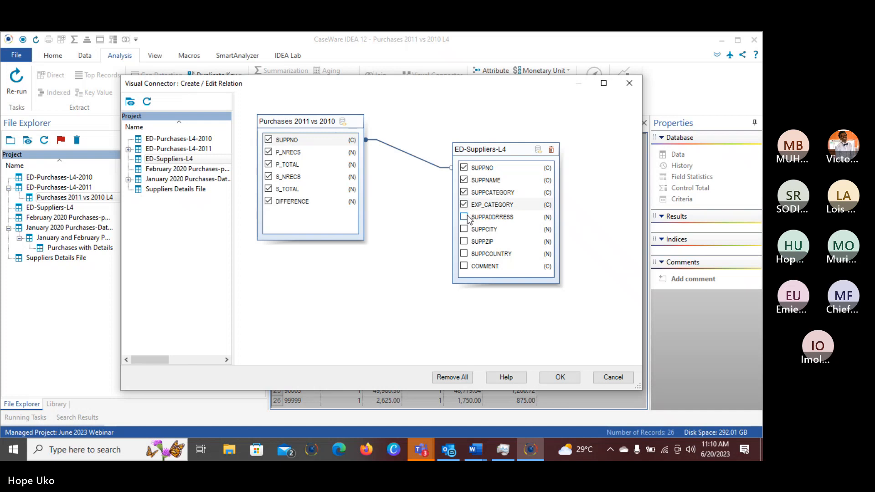
click(464, 267)
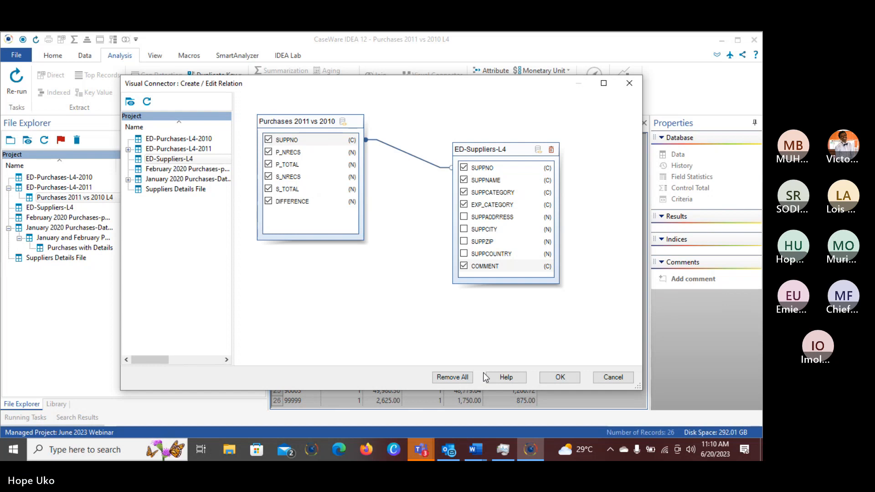
Accept the relation and create the output database "Purchases with Supplier Info" with matches only
click(557, 378)
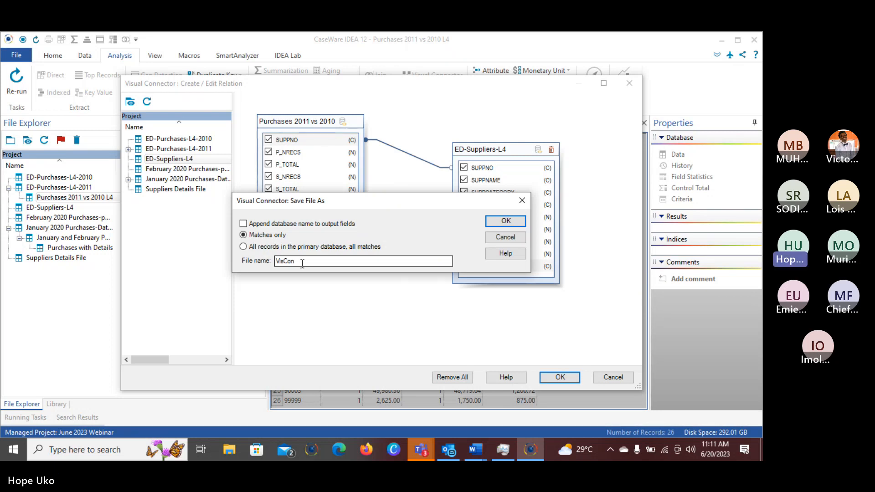
drag(302, 264, 268, 268)
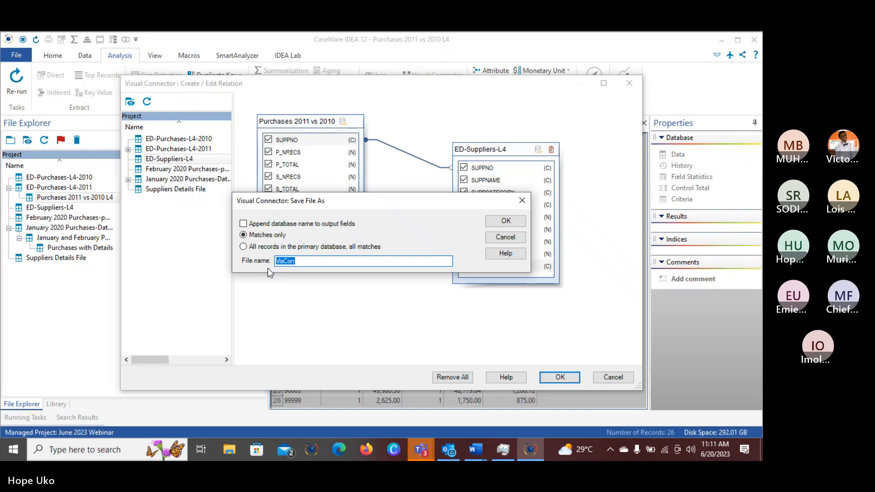
text(Pur)
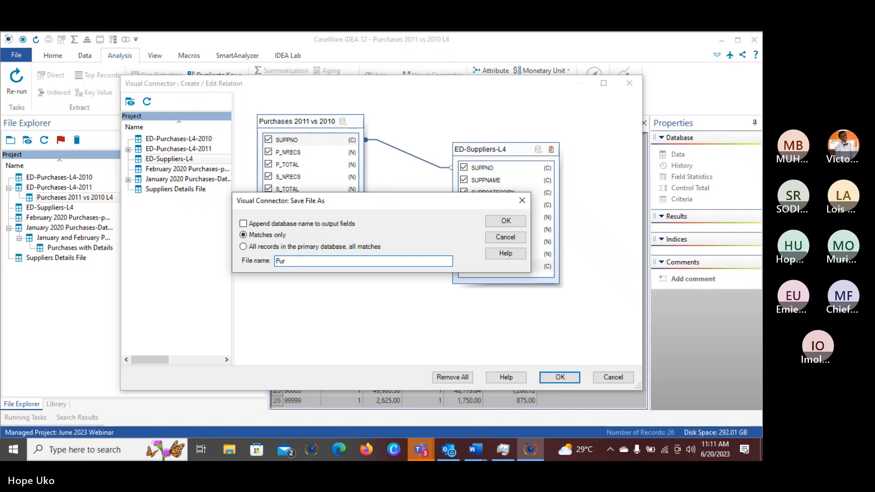
text(c)
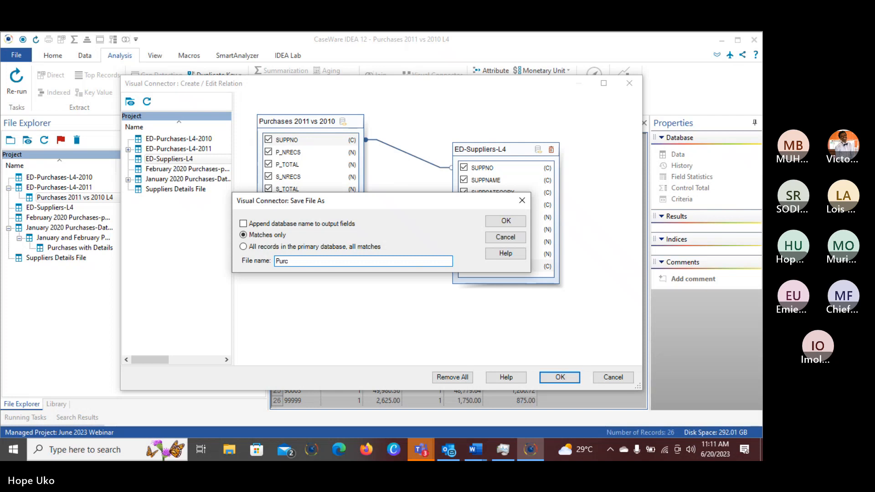
text(hases )
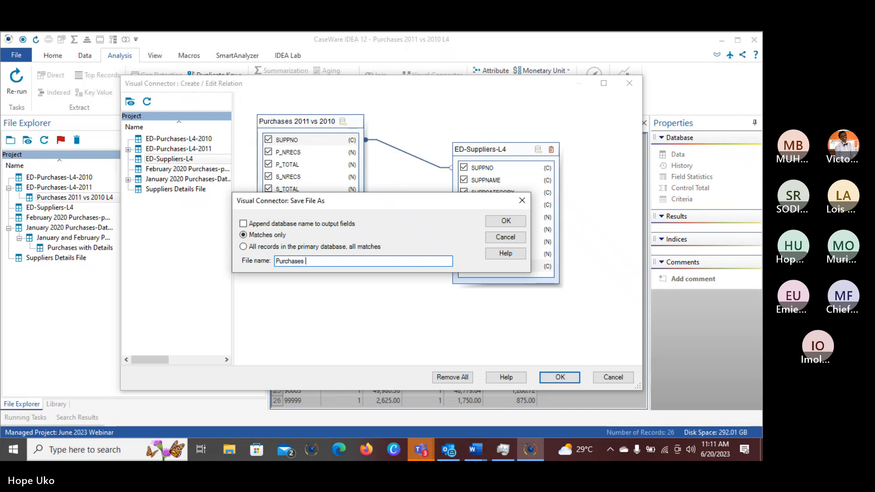
text(with Supplier Info)
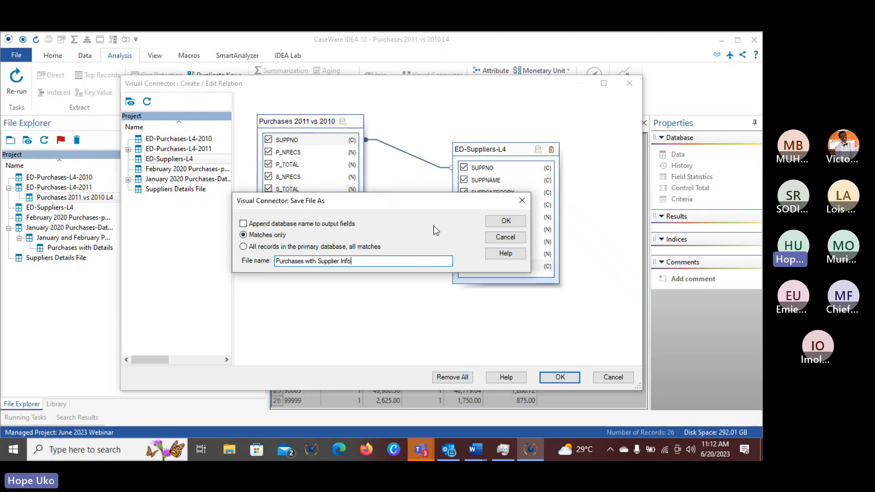
click(506, 222)
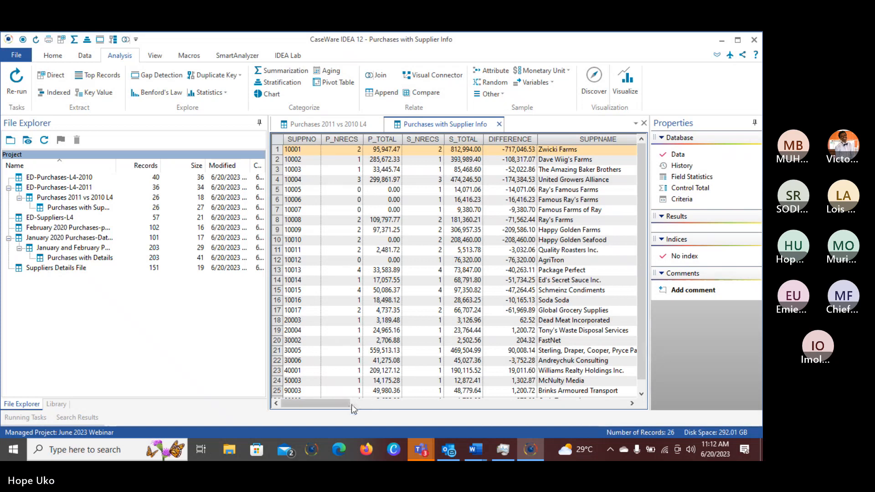
Examine all columns and records of the Purchases with Supplier Info database, including the added supplier name, category and comment fields
click(630, 404)
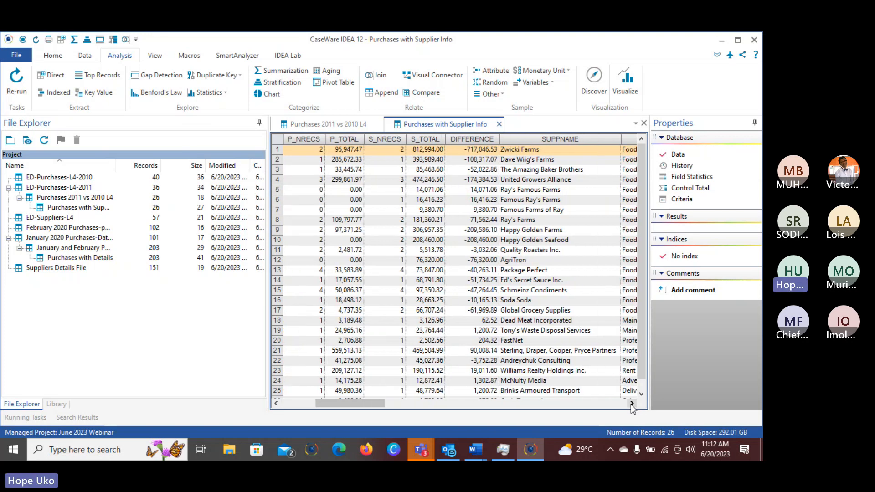
click(631, 404)
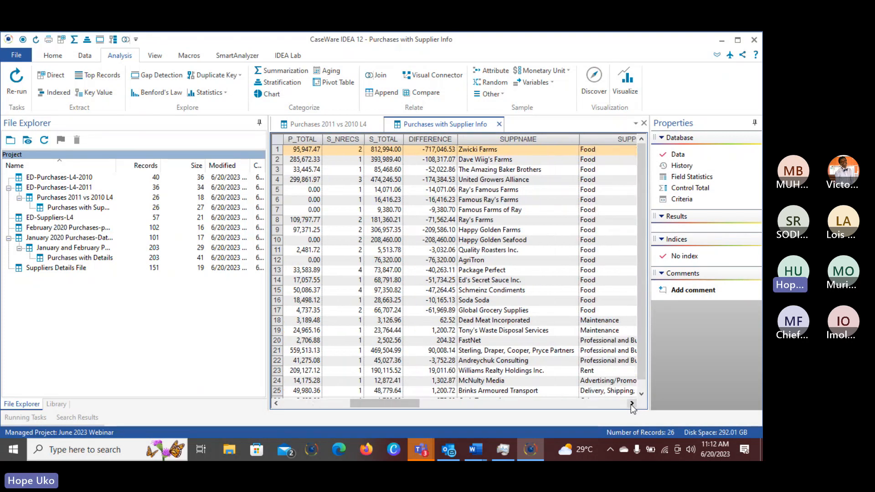
click(631, 404)
click(630, 404)
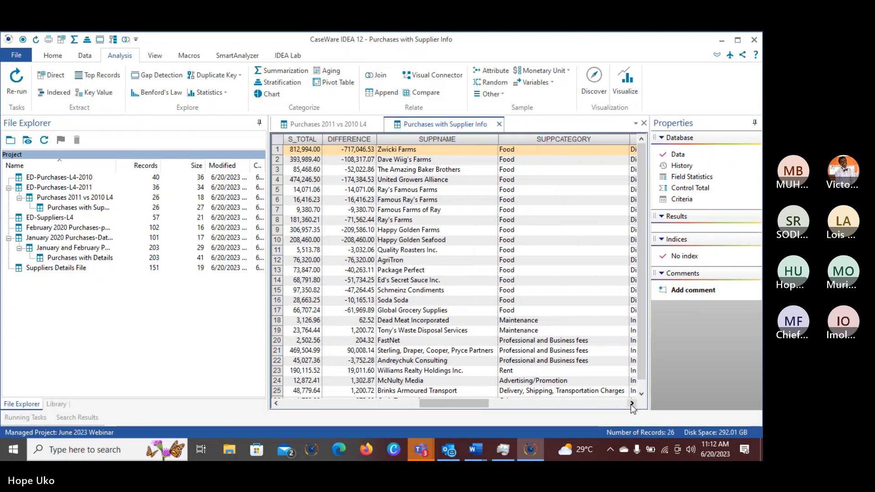
click(631, 404)
click(630, 404)
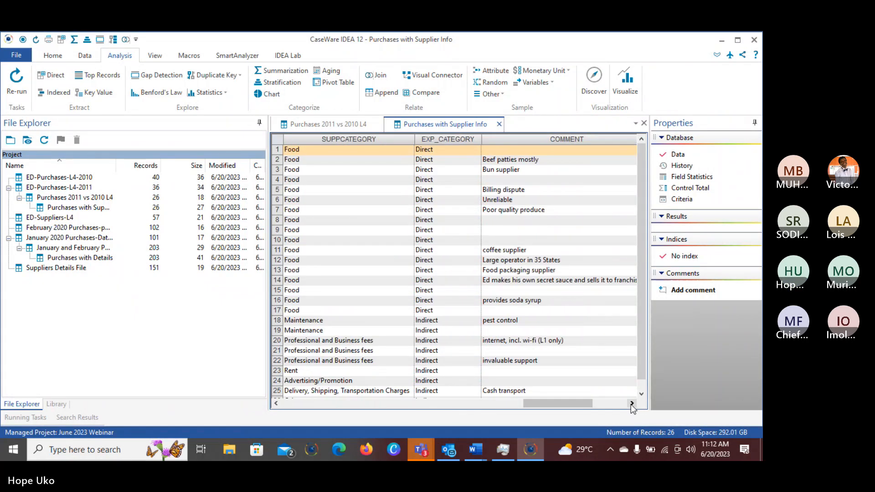
click(631, 404)
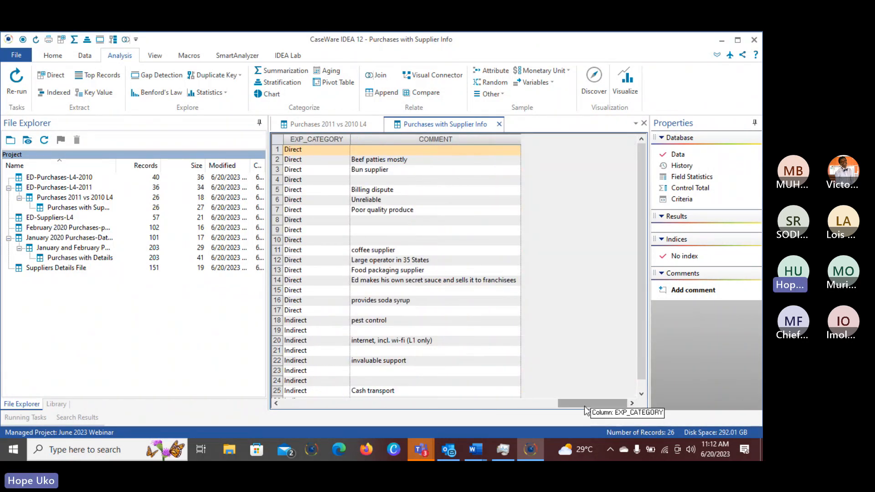
drag(586, 410, 291, 408)
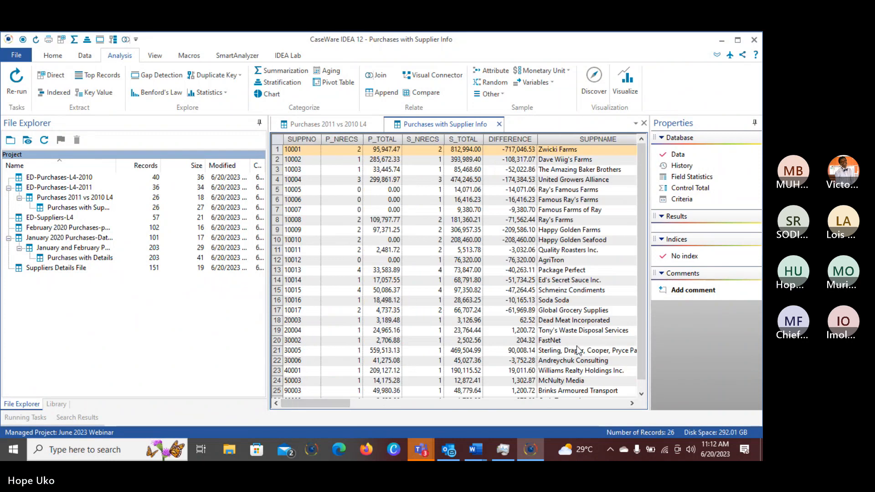
scroll(578, 350, down, 1)
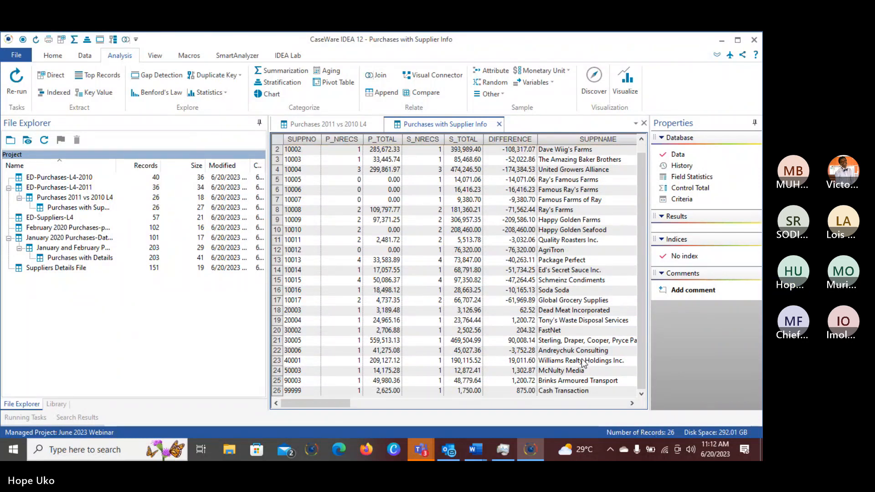
scroll(582, 362, up, 1)
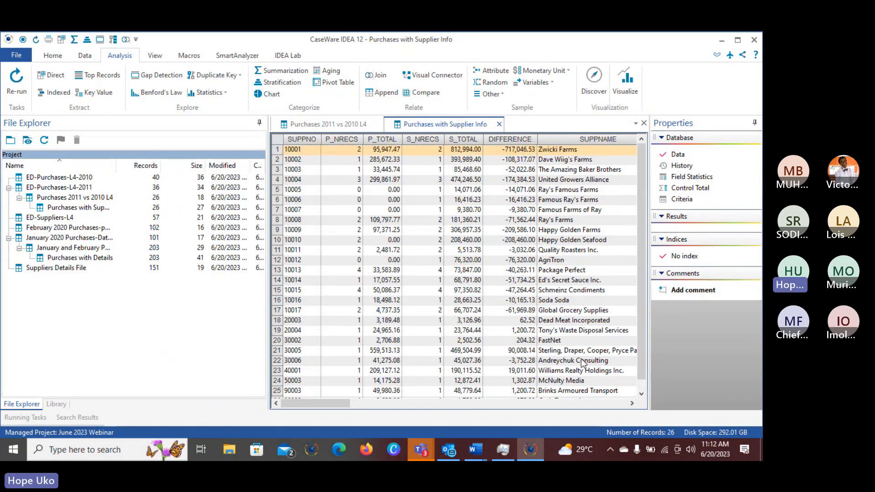
scroll(582, 363, down, 1)
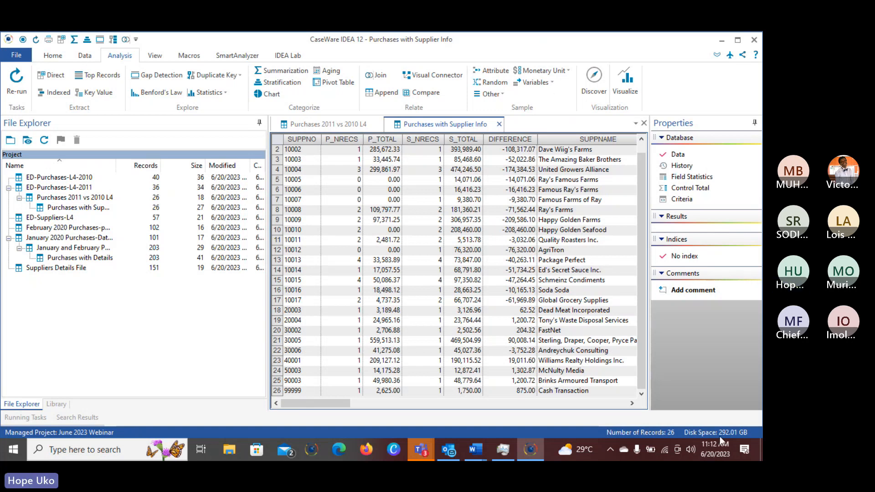
Switch to the IDEA webinar - June Edition meeting in Microsoft Teams, dismiss the recording notice and mute the microphone
mouse_move(419, 454)
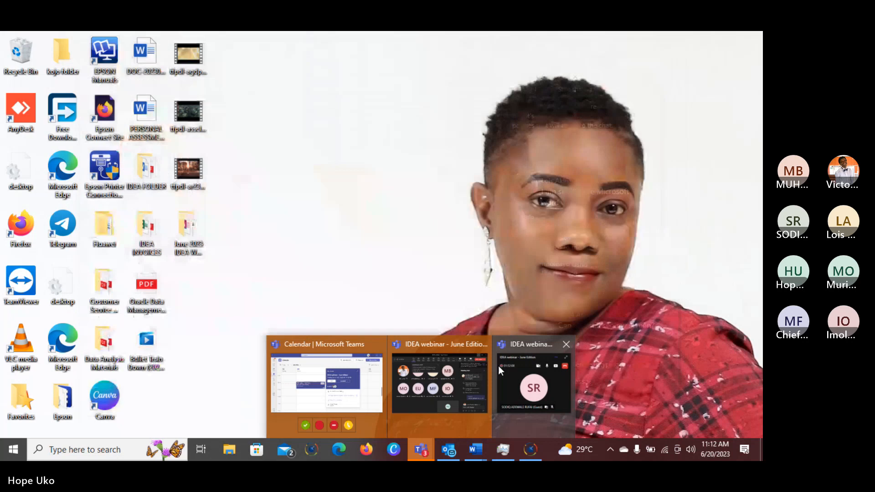
click(499, 365)
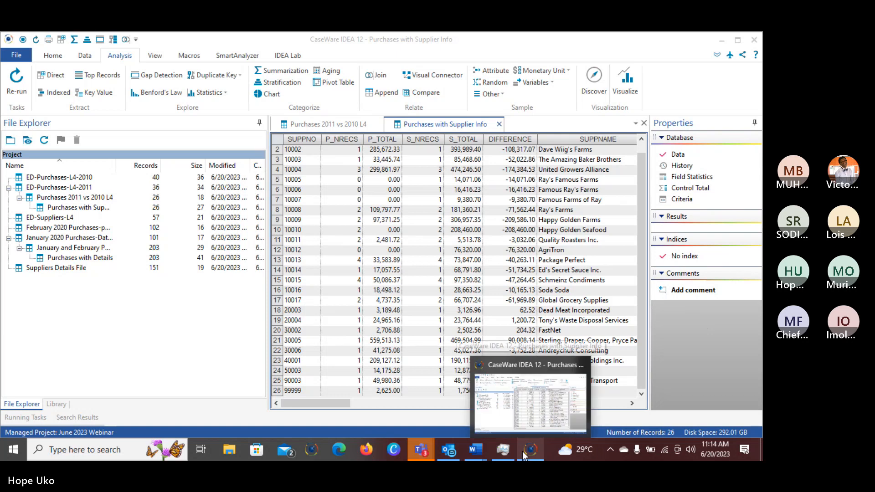
mouse_move(453, 450)
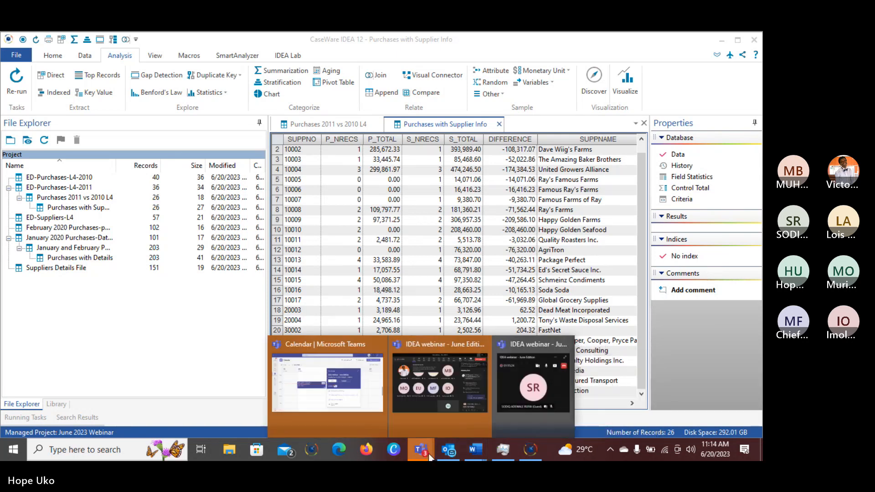
click(474, 399)
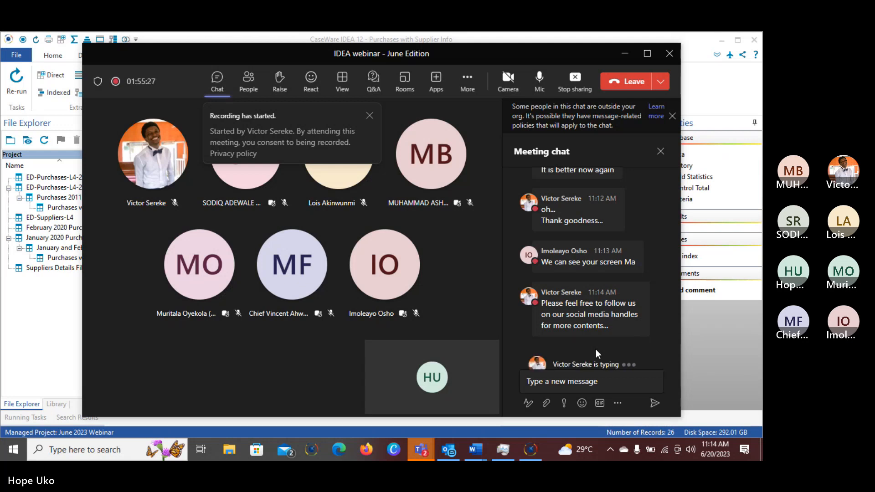
click(371, 116)
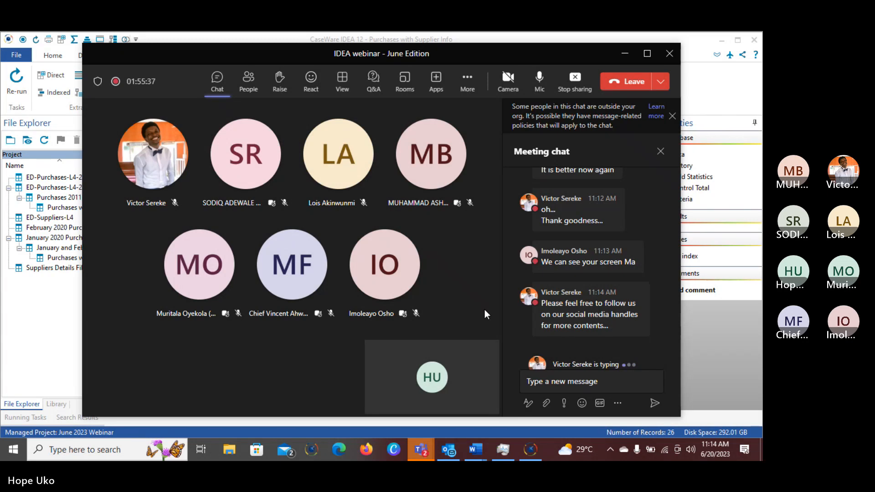
click(540, 81)
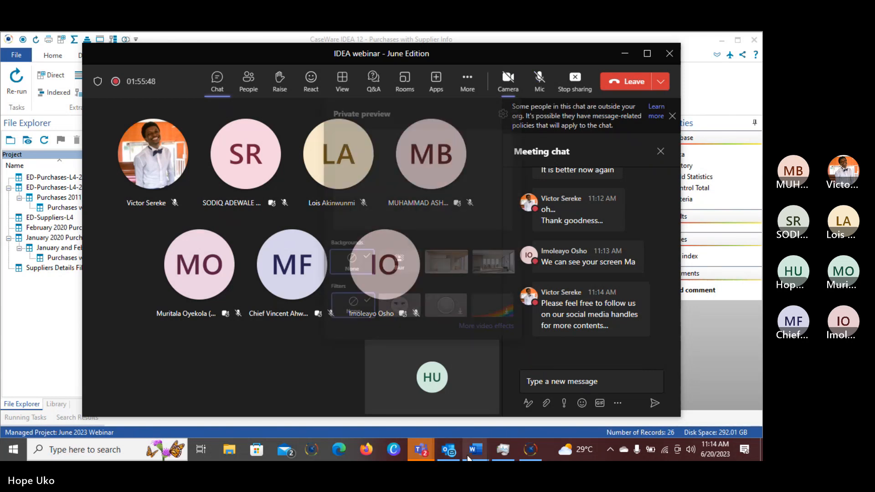
Open the chats in the main Microsoft Teams window and read the new direct message from a participant
mouse_move(449, 454)
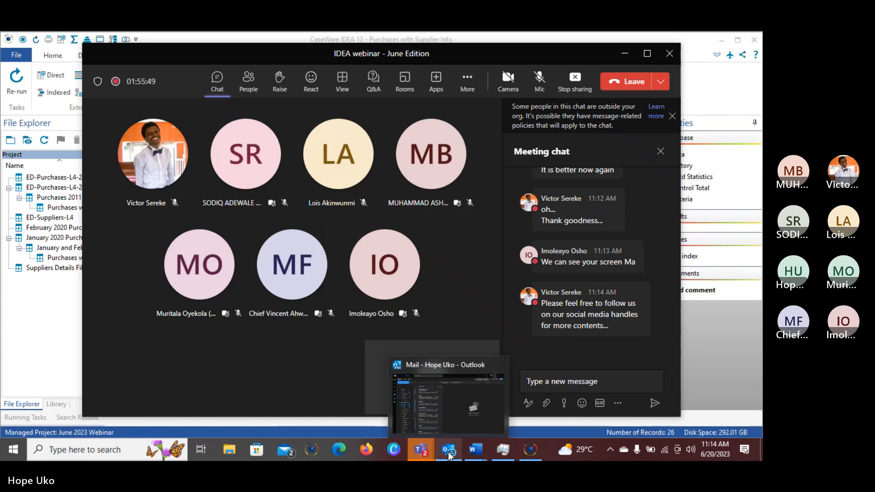
mouse_move(479, 457)
mouse_move(421, 451)
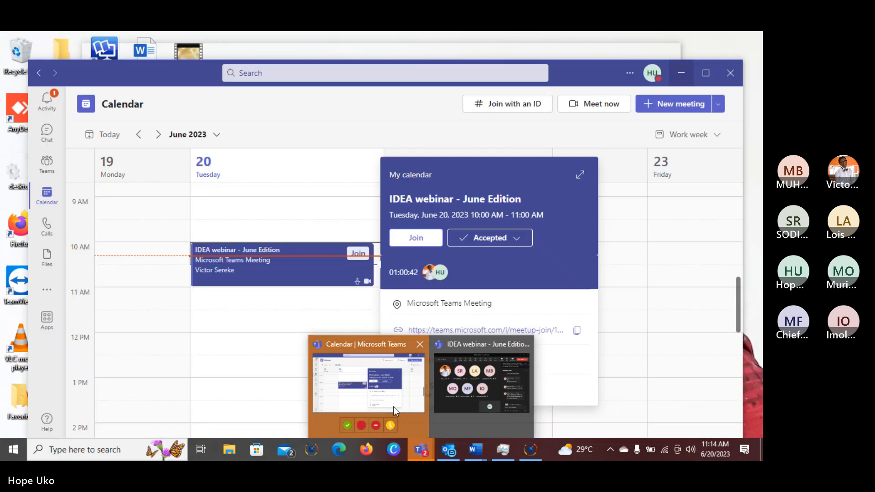
click(393, 407)
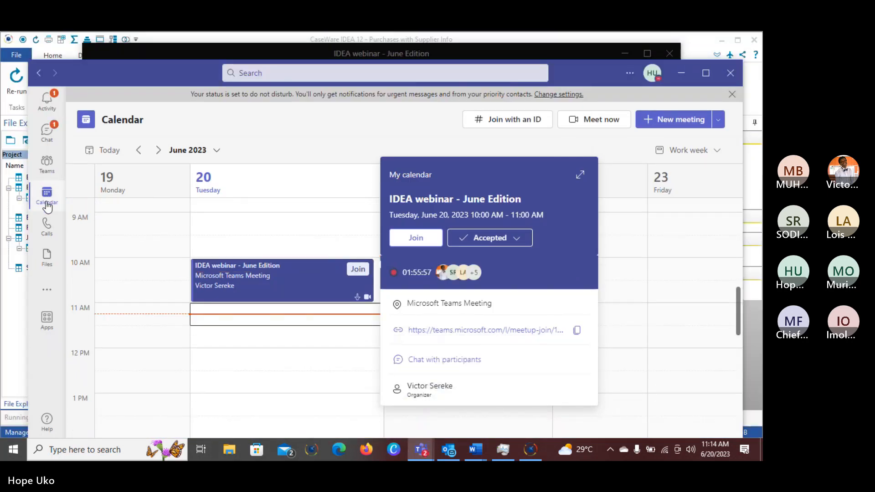
click(45, 138)
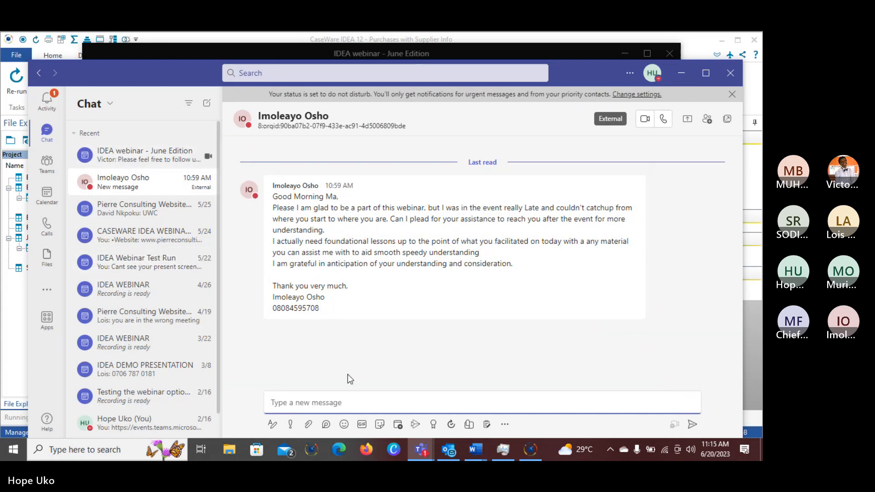
Minimise the chat window, unmute the microphone in the meeting and return to IDEA
click(680, 74)
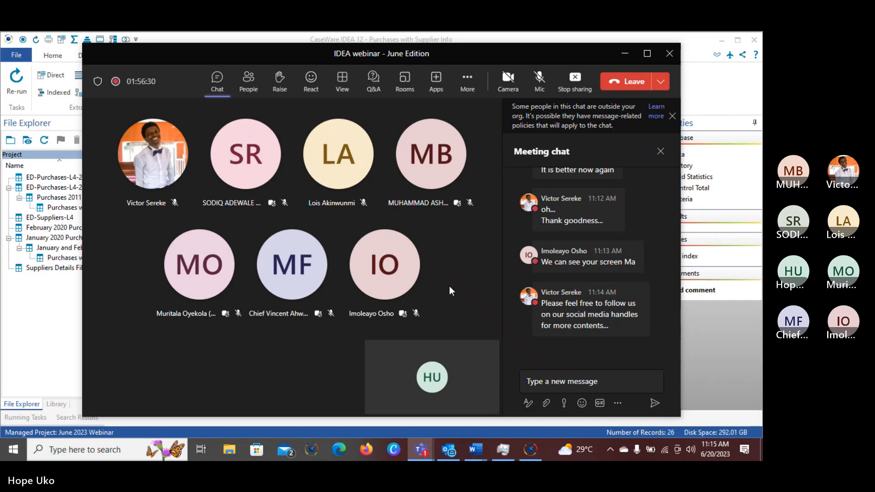
click(545, 84)
click(626, 56)
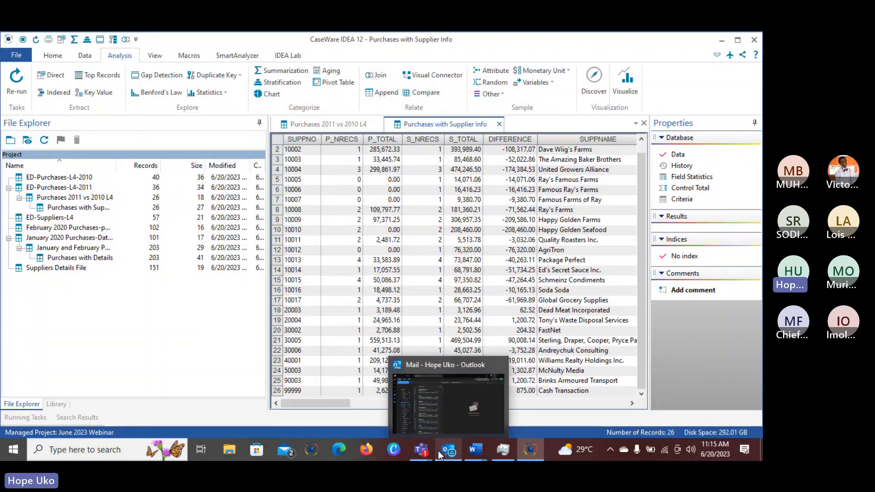
Review the IDEA webinar - June Edition chat in Microsoft Teams back to its first messages, and return to IDEA
mouse_move(420, 456)
mouse_move(382, 409)
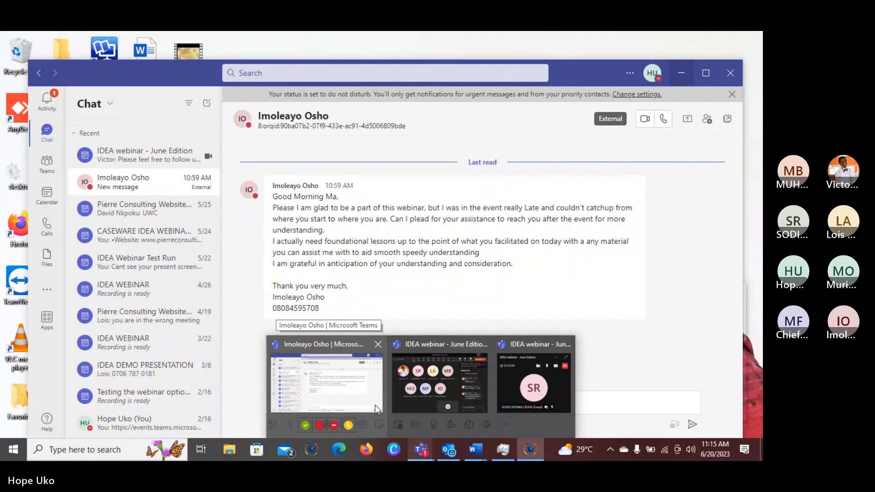
click(376, 406)
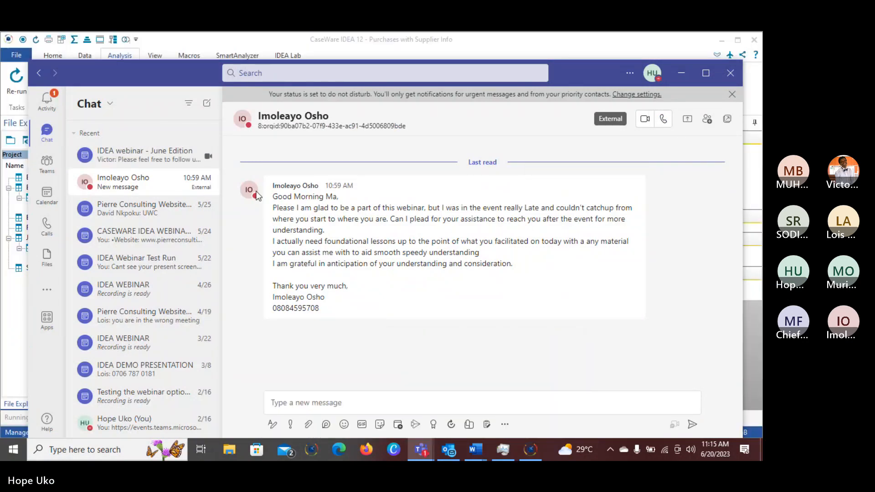
click(153, 156)
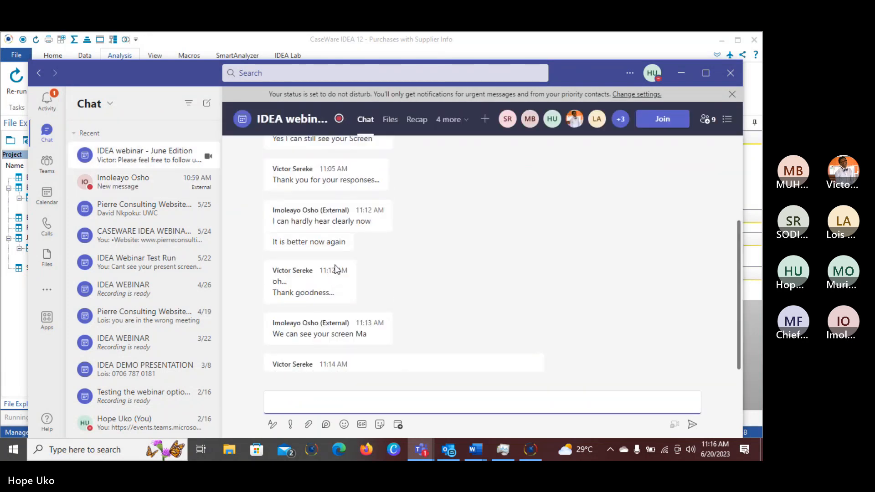
scroll(335, 266, up, 10)
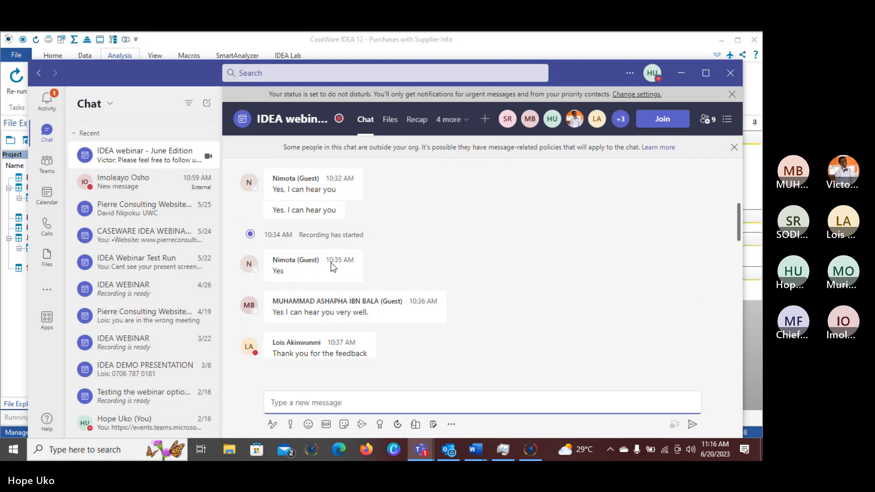
scroll(330, 263, up, 5)
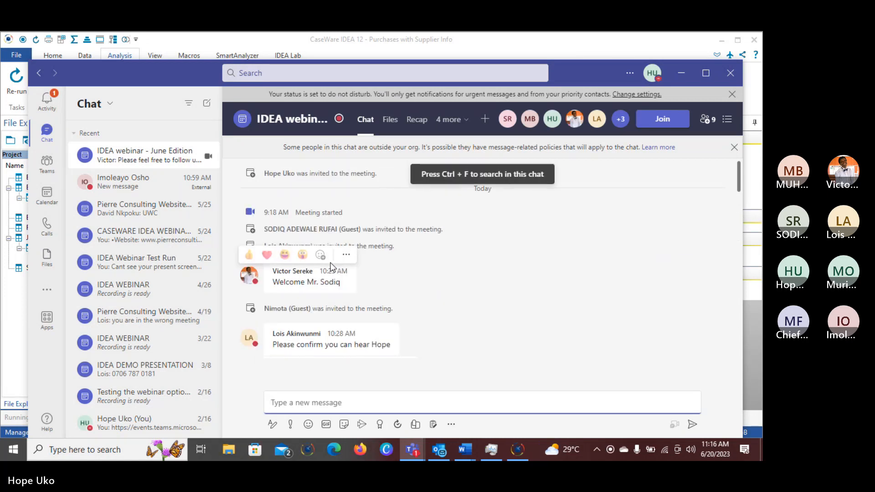
click(681, 73)
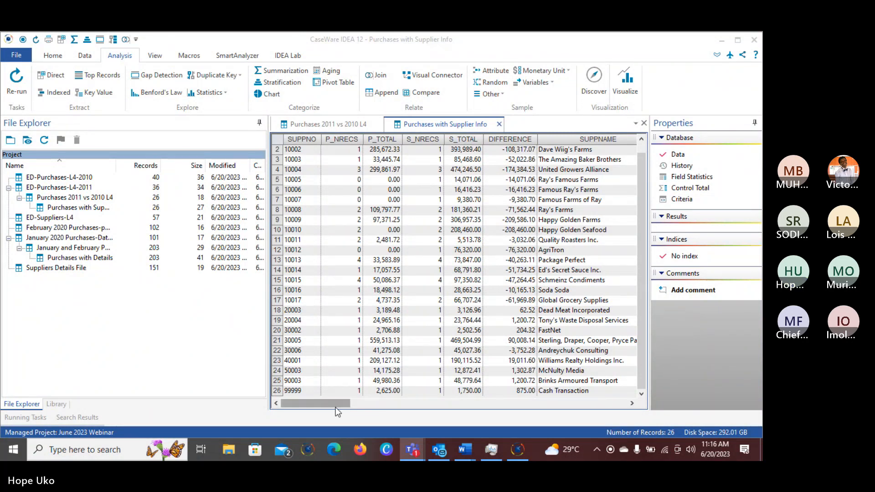
Look over the columns of Purchases with Supplier Info and switch to the Purchases 2011 vs 2010 L4 database
click(457, 403)
drag(506, 404, 346, 401)
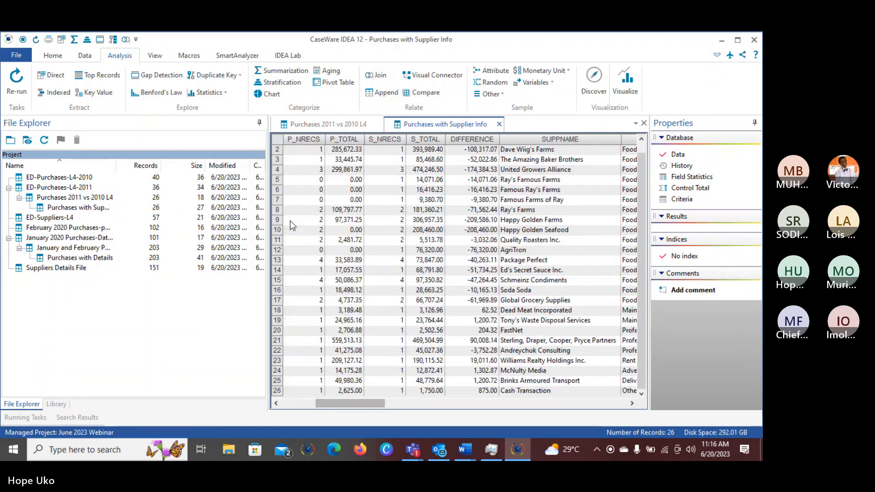
click(330, 125)
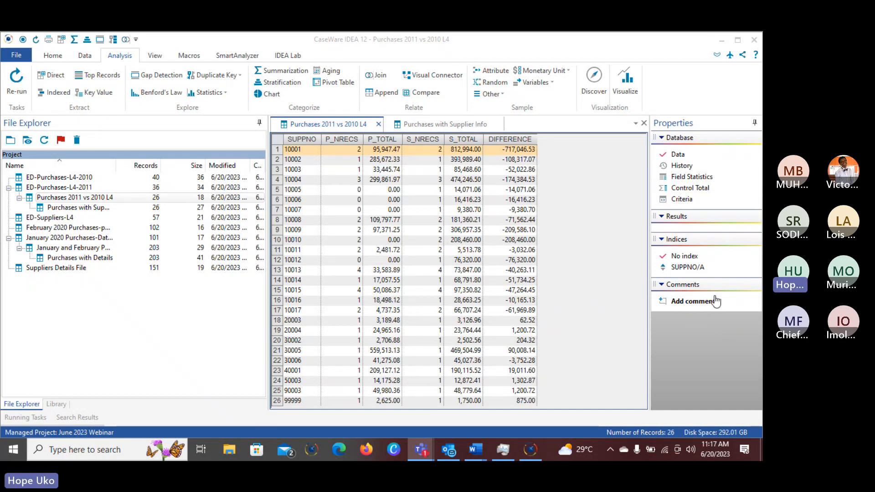
Display a participant's contact card in the Microsoft Teams meeting window
click(735, 299)
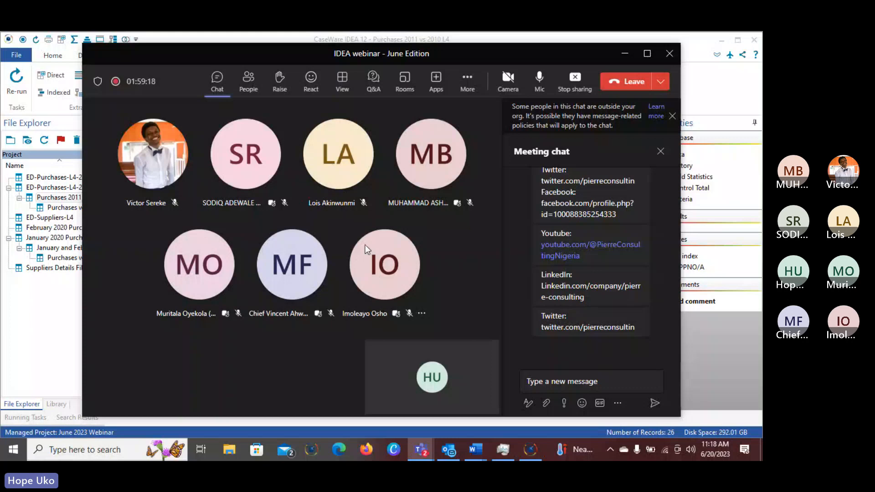
click(365, 245)
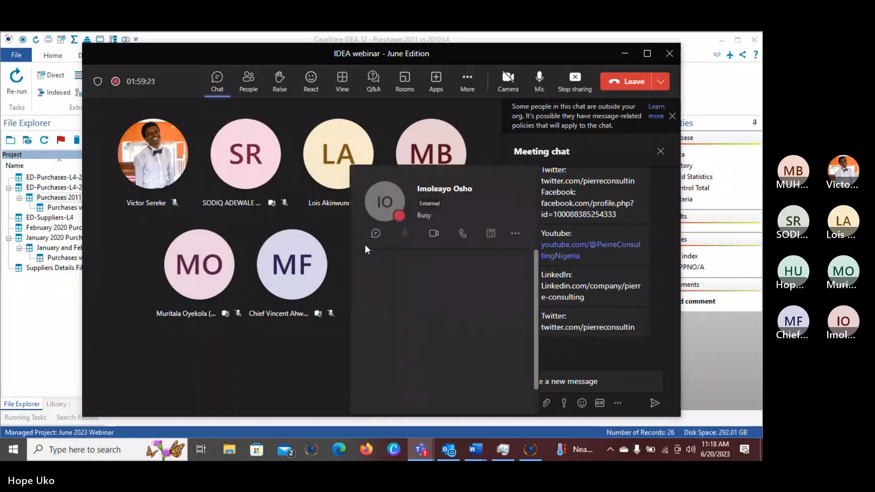